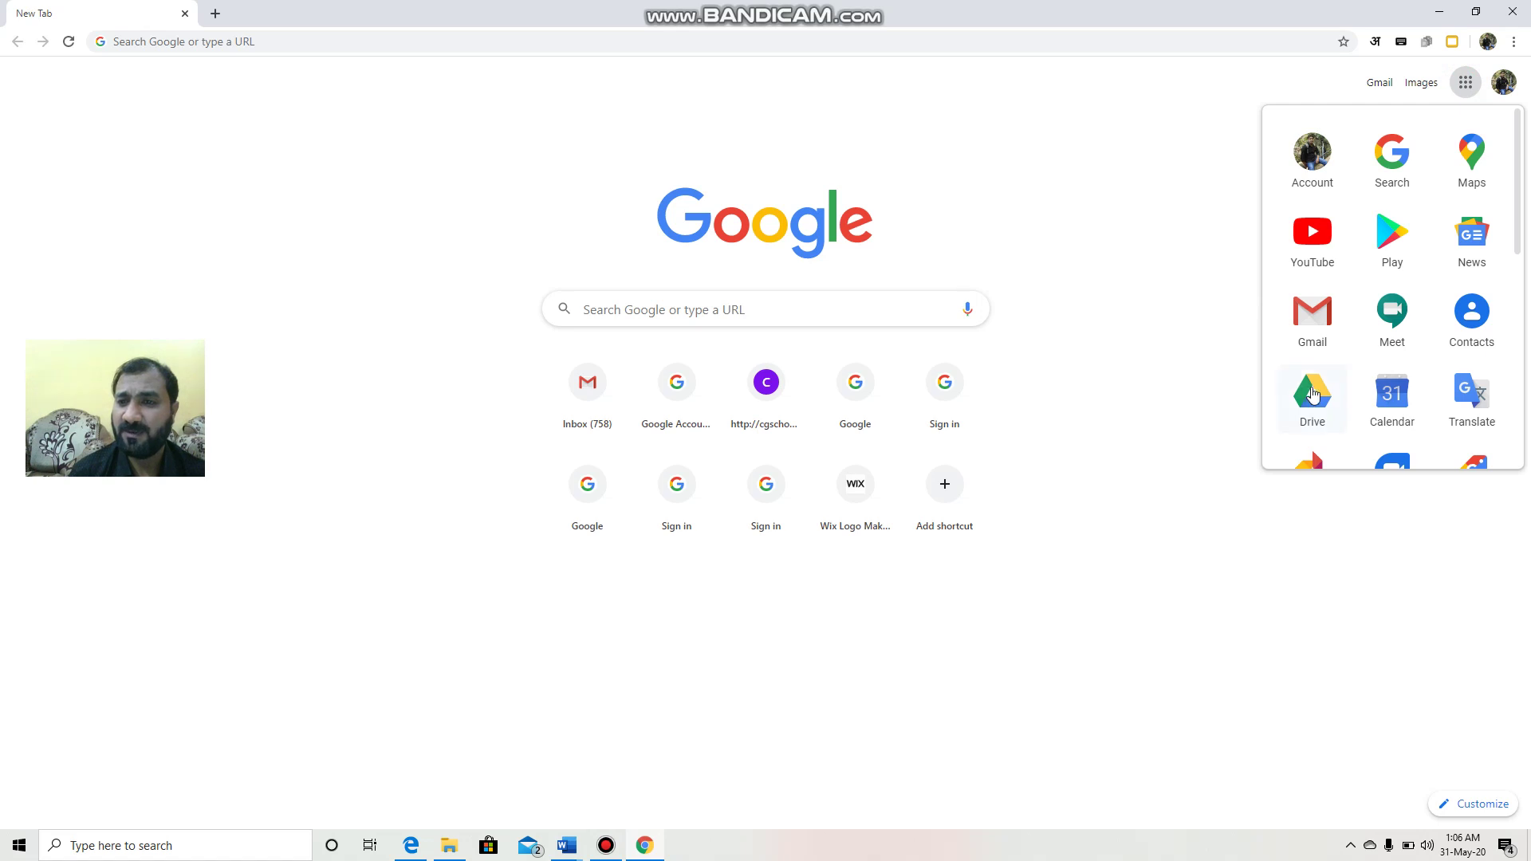
# Step: Open Google Drive from the Google apps grid on Chrome's New Tab page
pyautogui.click(1311, 394)
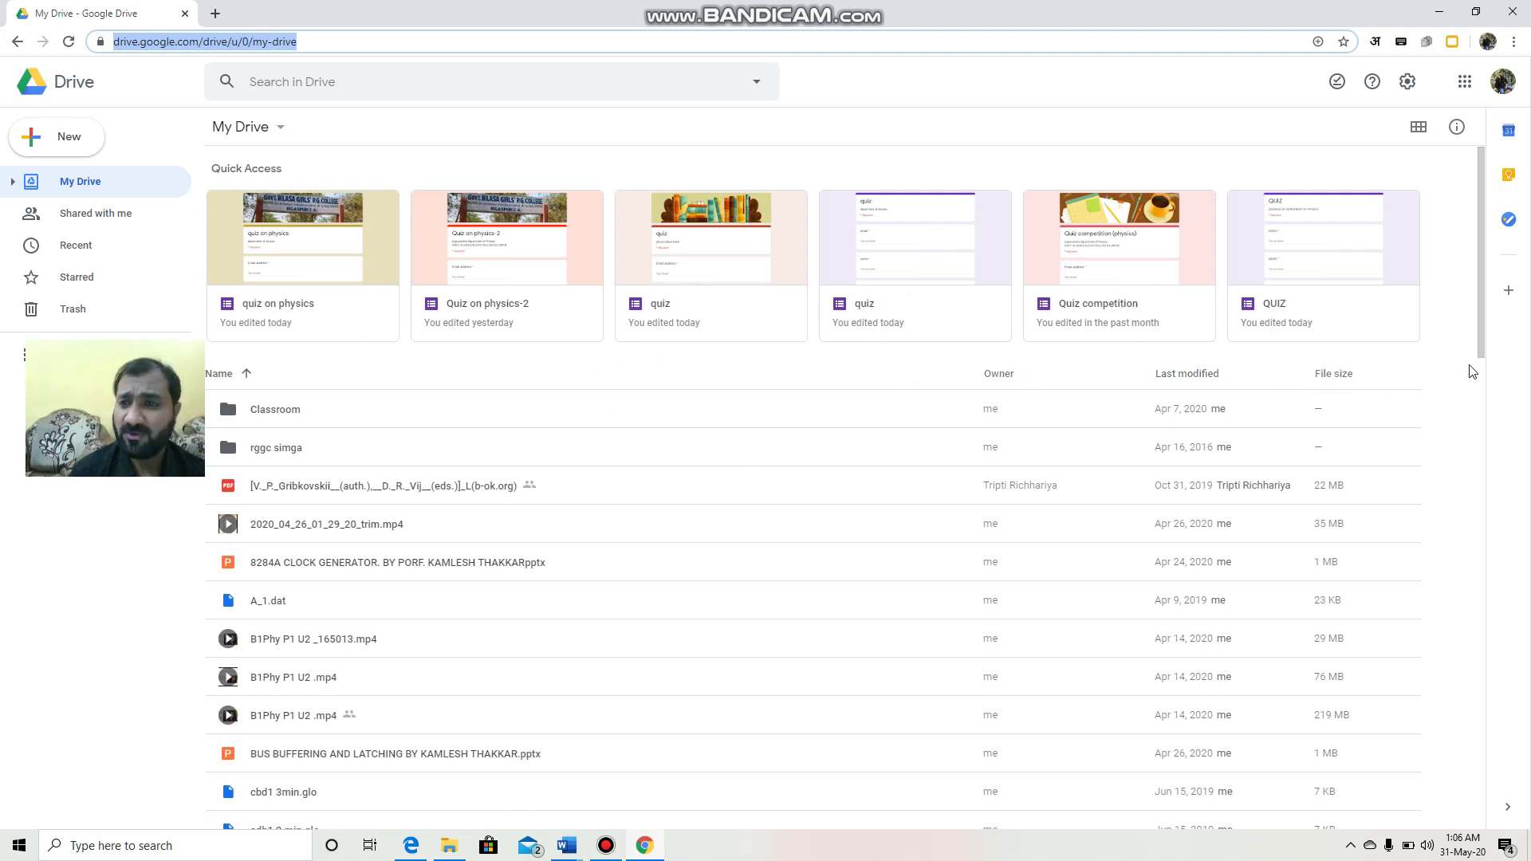
# Step: Create a blank Google Form from the My Drive right-click More menu
pyautogui.click(1441, 421)
pyautogui.rightClick(1448, 428)
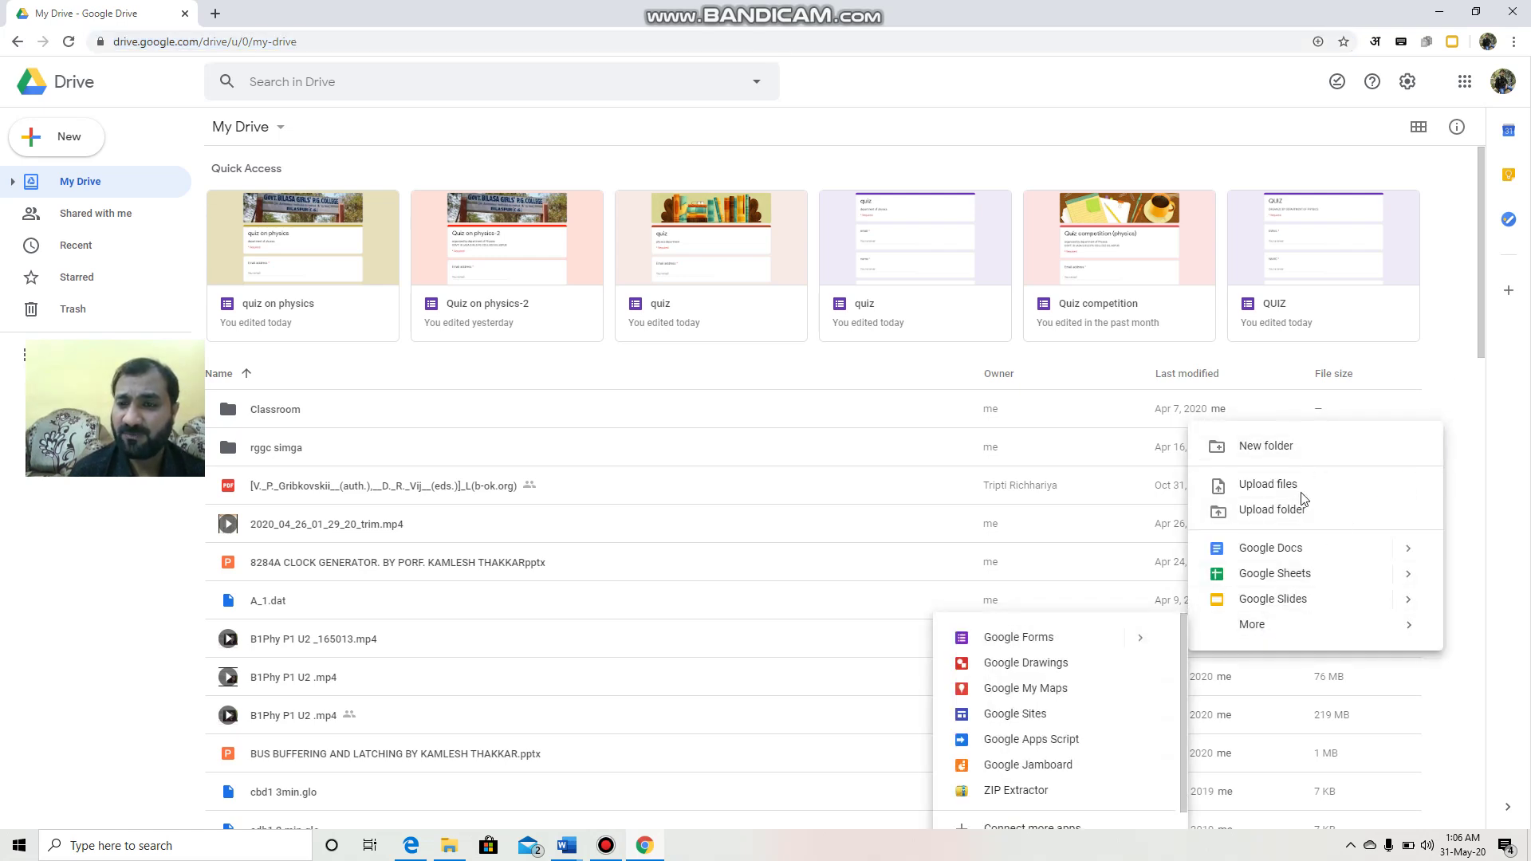
pyautogui.moveTo(1265, 627)
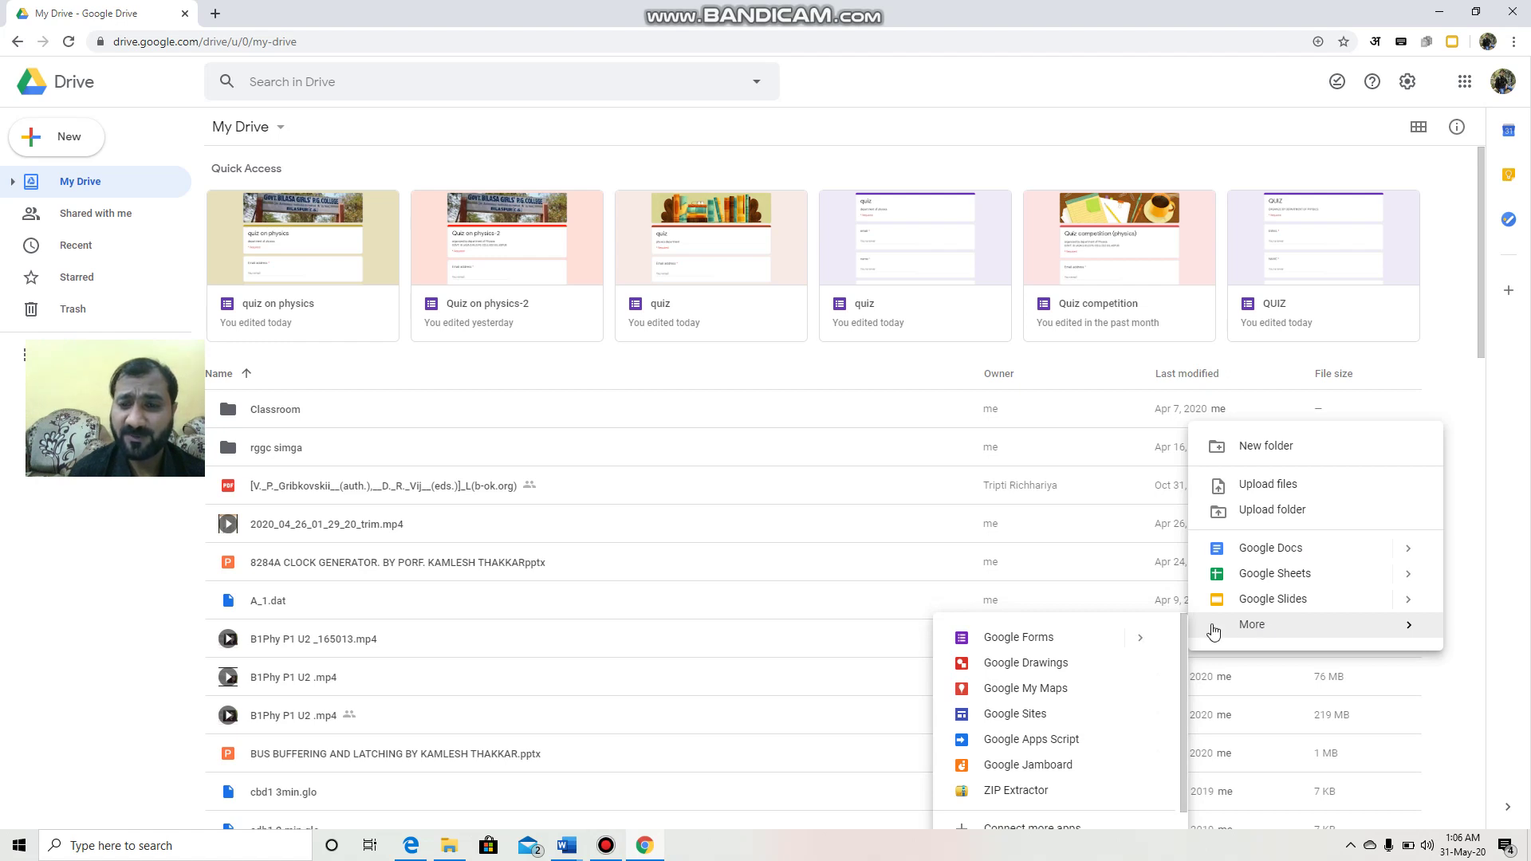
pyautogui.click(1031, 638)
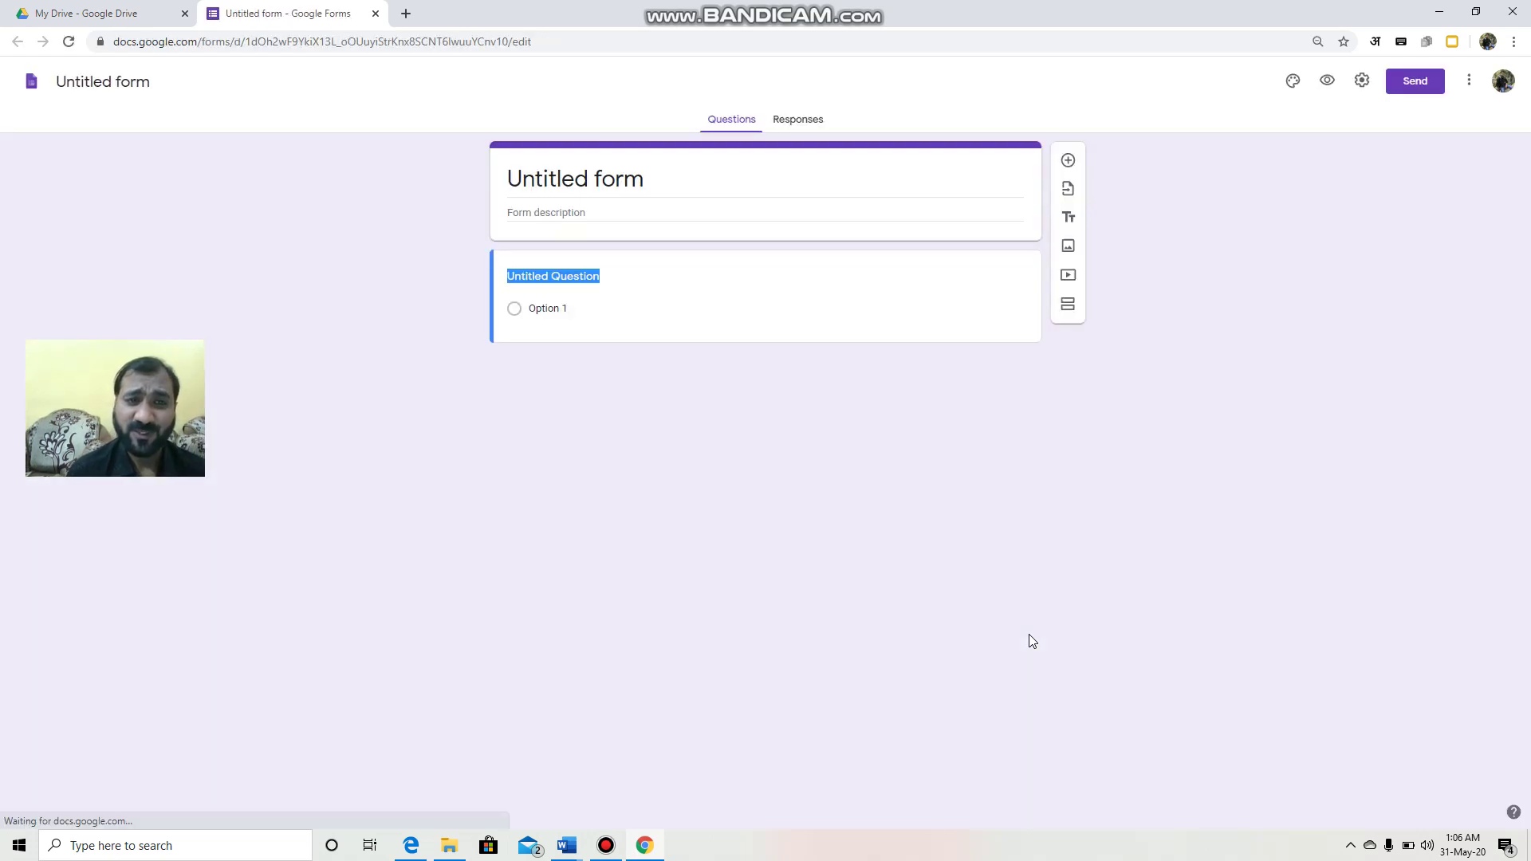
# Step: Title the form 'Quiz on Physics', fixing the first letter to a capital Q
pyautogui.click(642, 180)
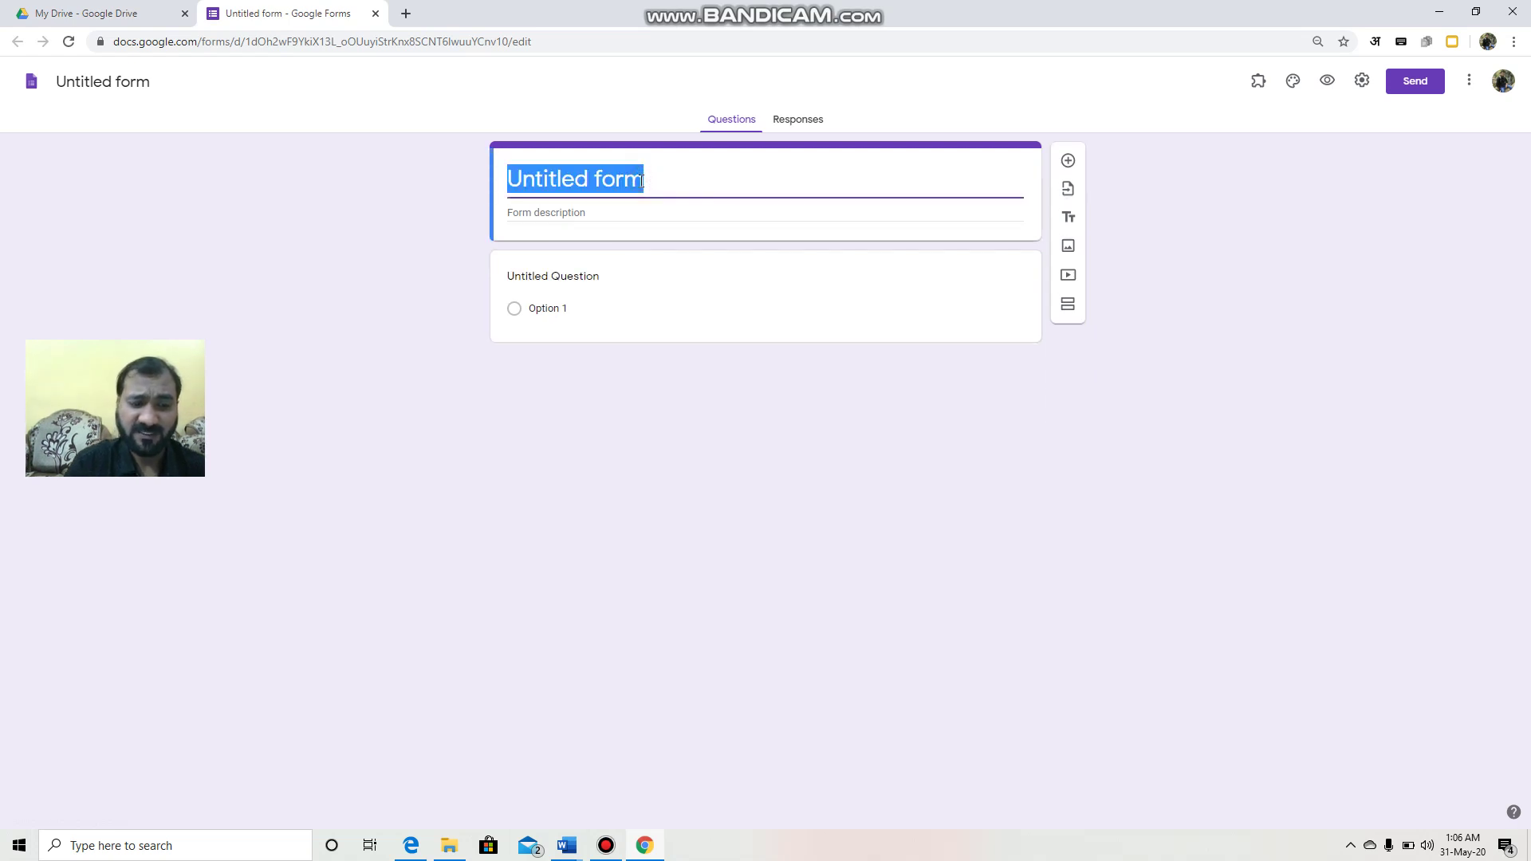
pyautogui.write('qu')
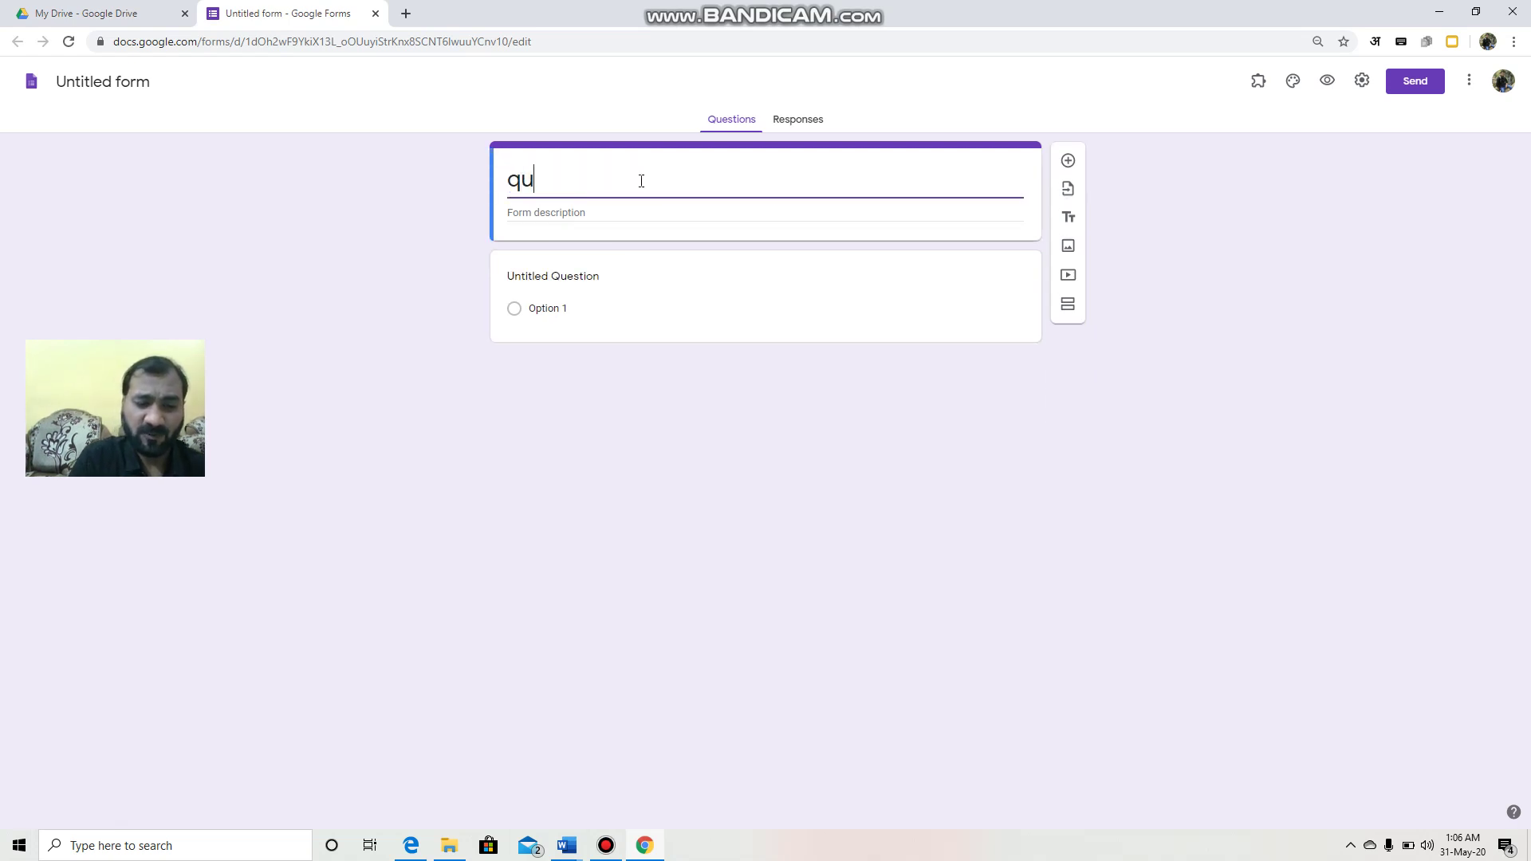
pyautogui.write('iz on ')
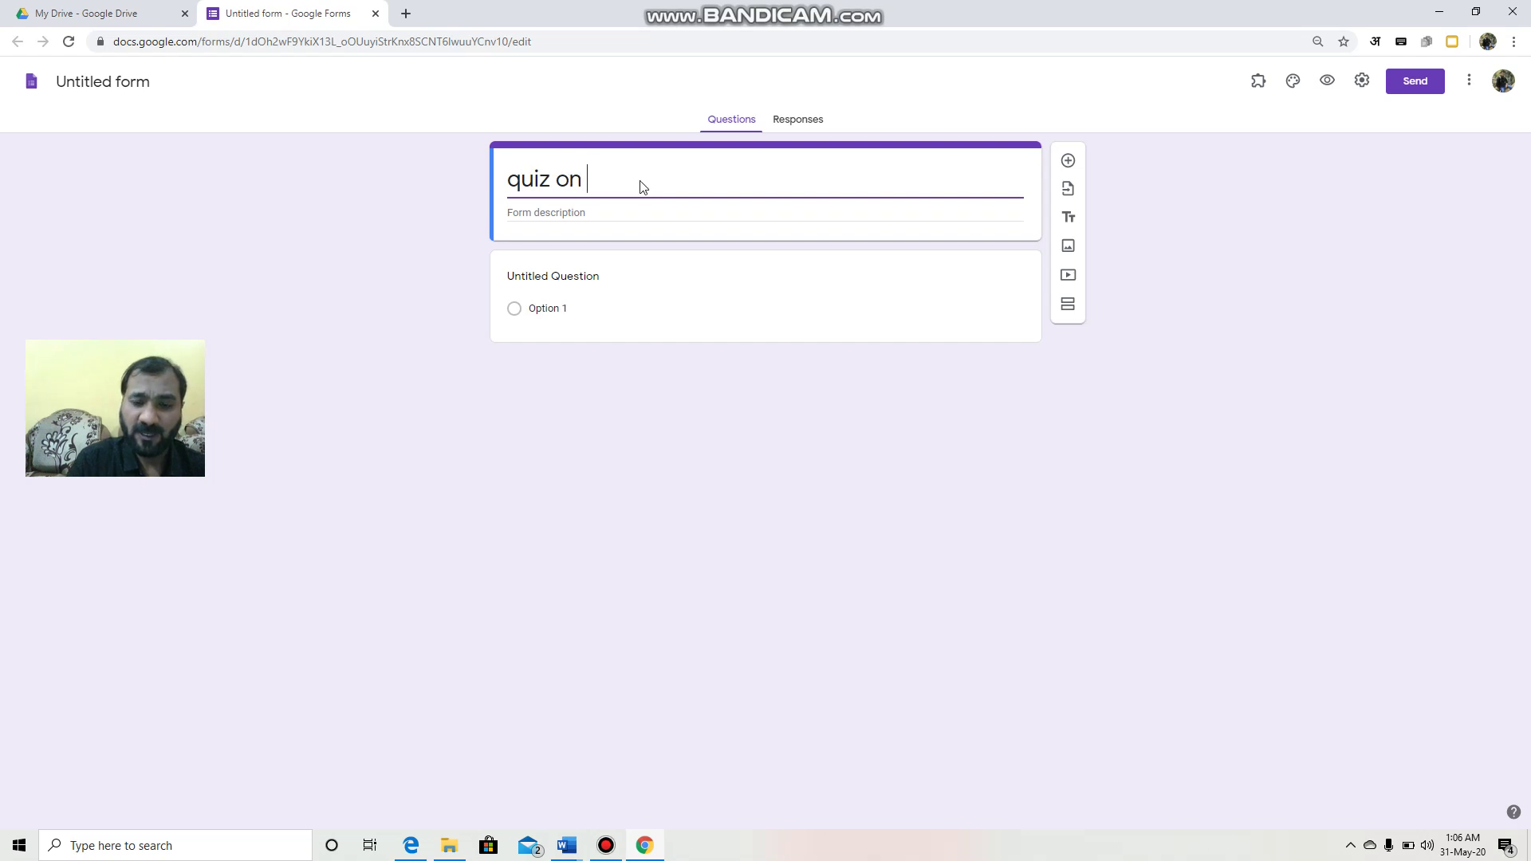
pyautogui.write('Physics')
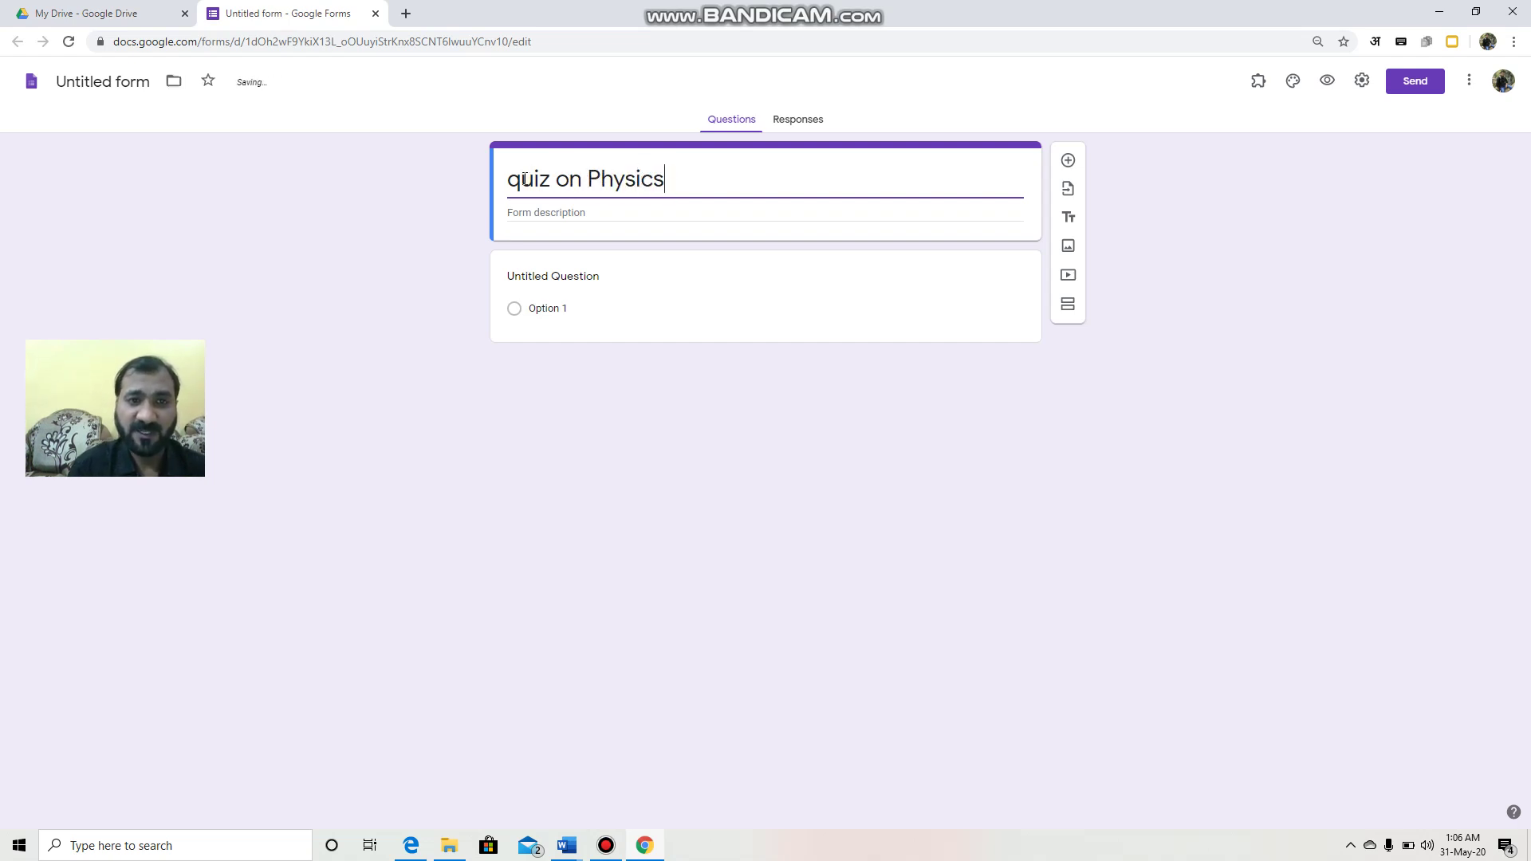
pyautogui.click(522, 179)
pyautogui.press('BackSpace')
pyautogui.write('Q')
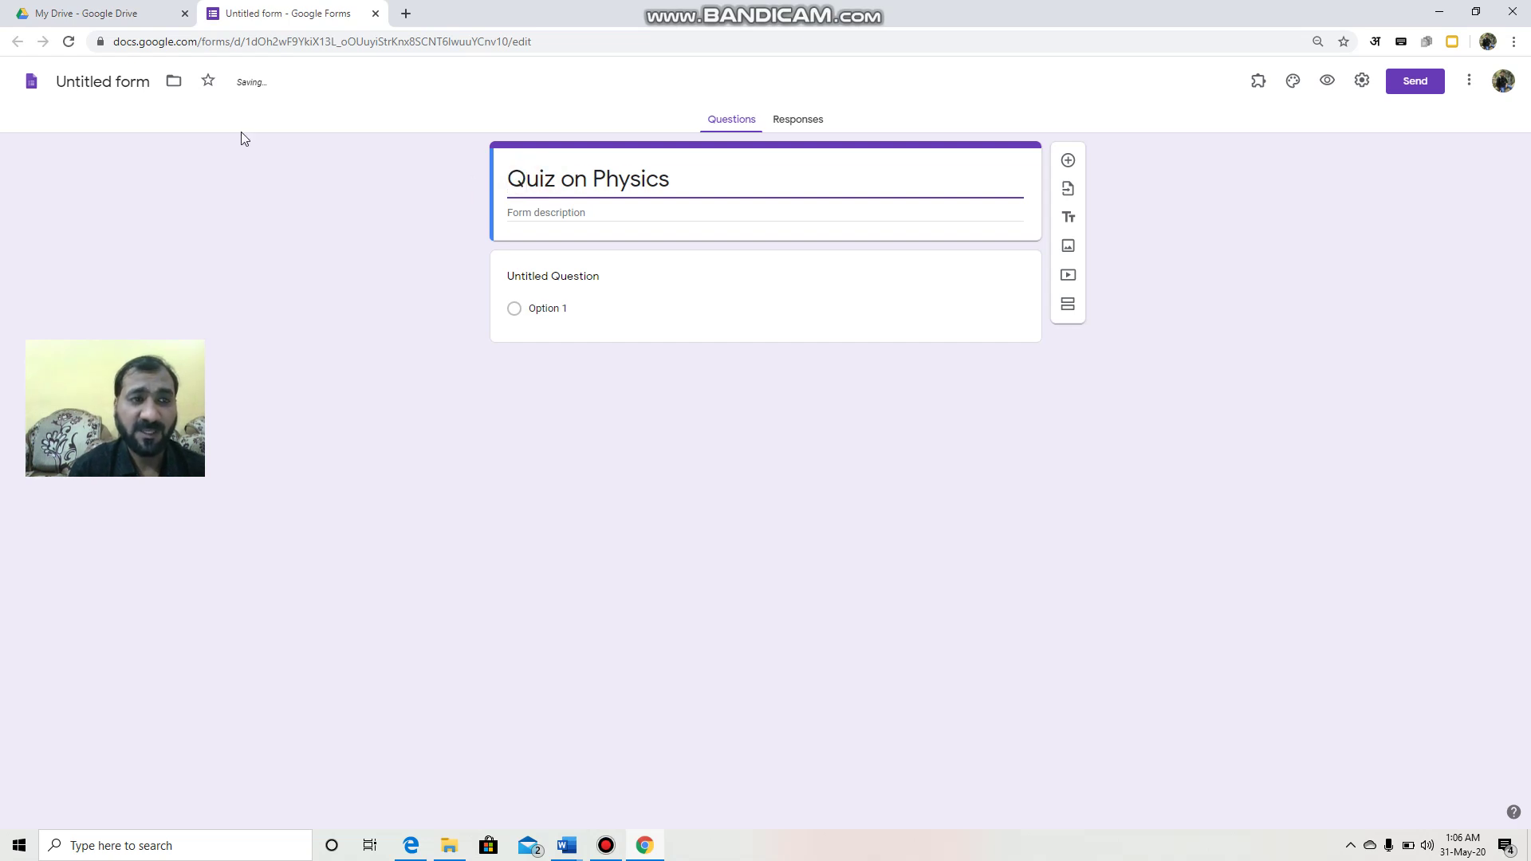
# Step: Add the description 'department of physics' and name the file to match the title
pyautogui.click(557, 210)
pyautogui.write('dep')
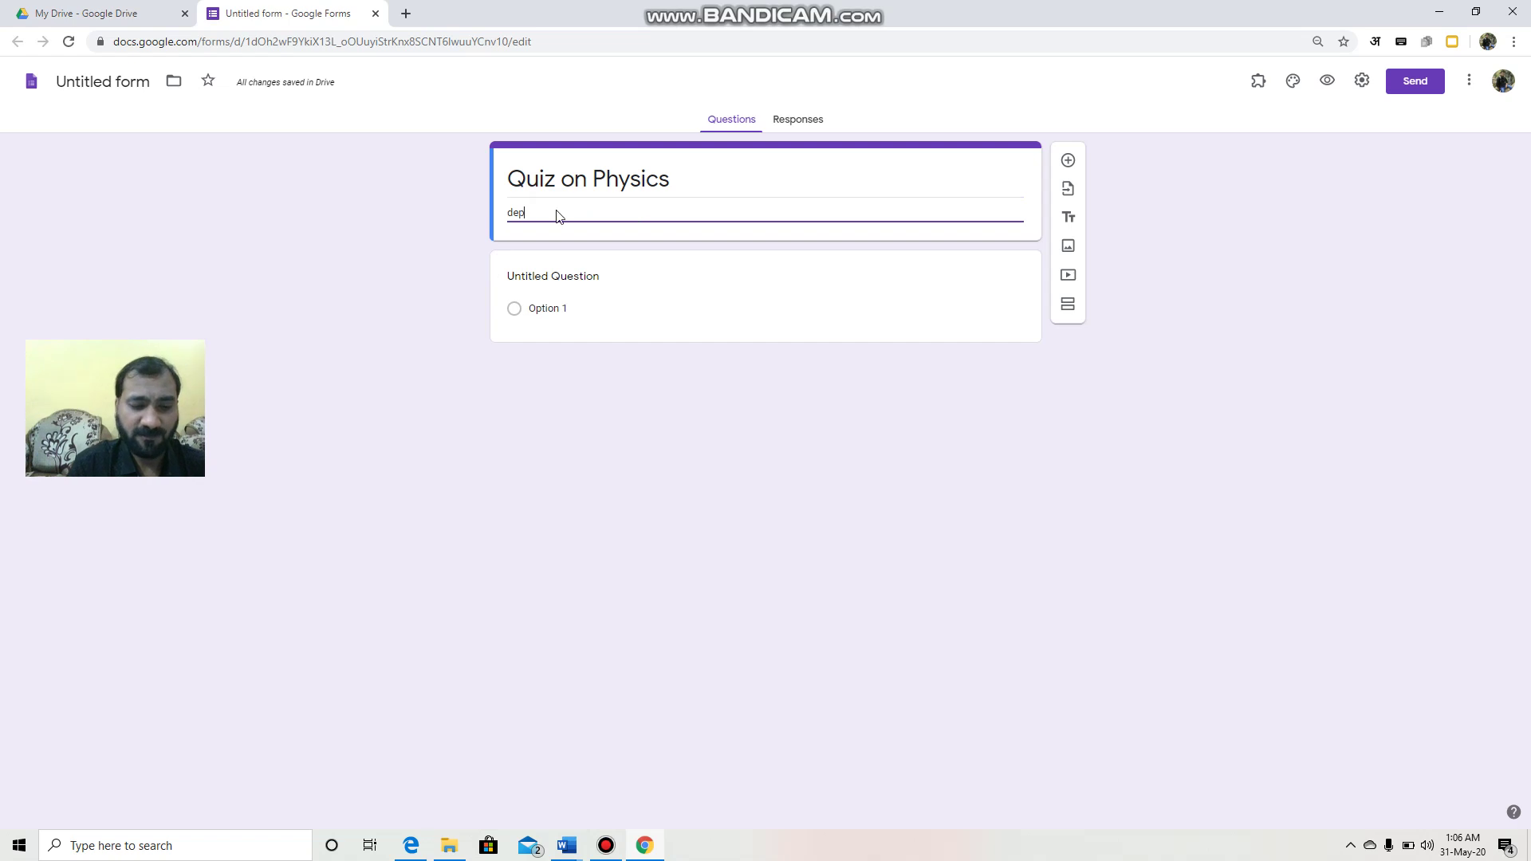
pyautogui.write('artment')
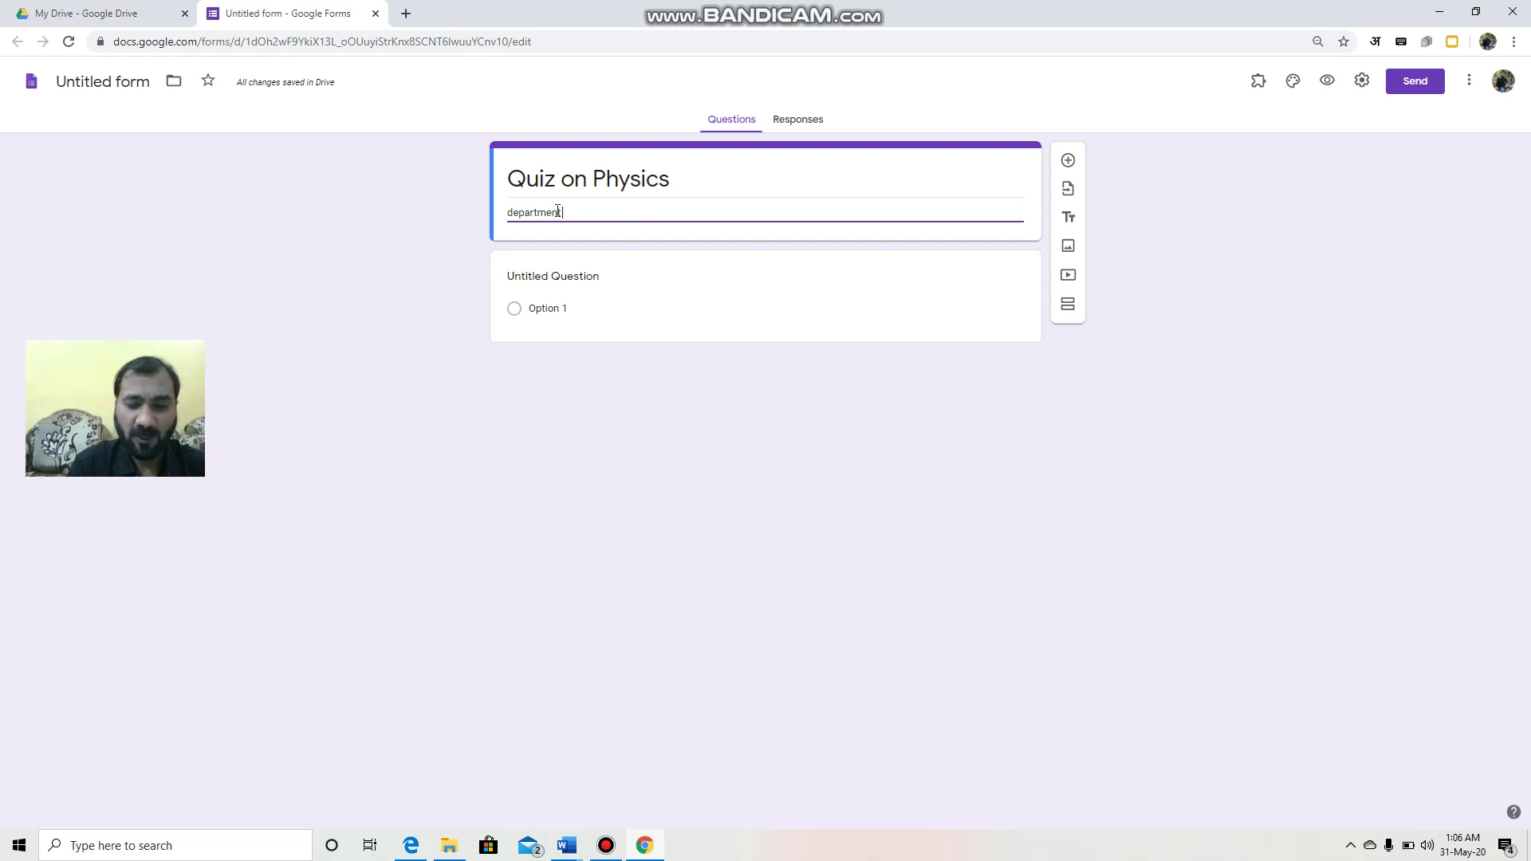
pyautogui.write(' of physics')
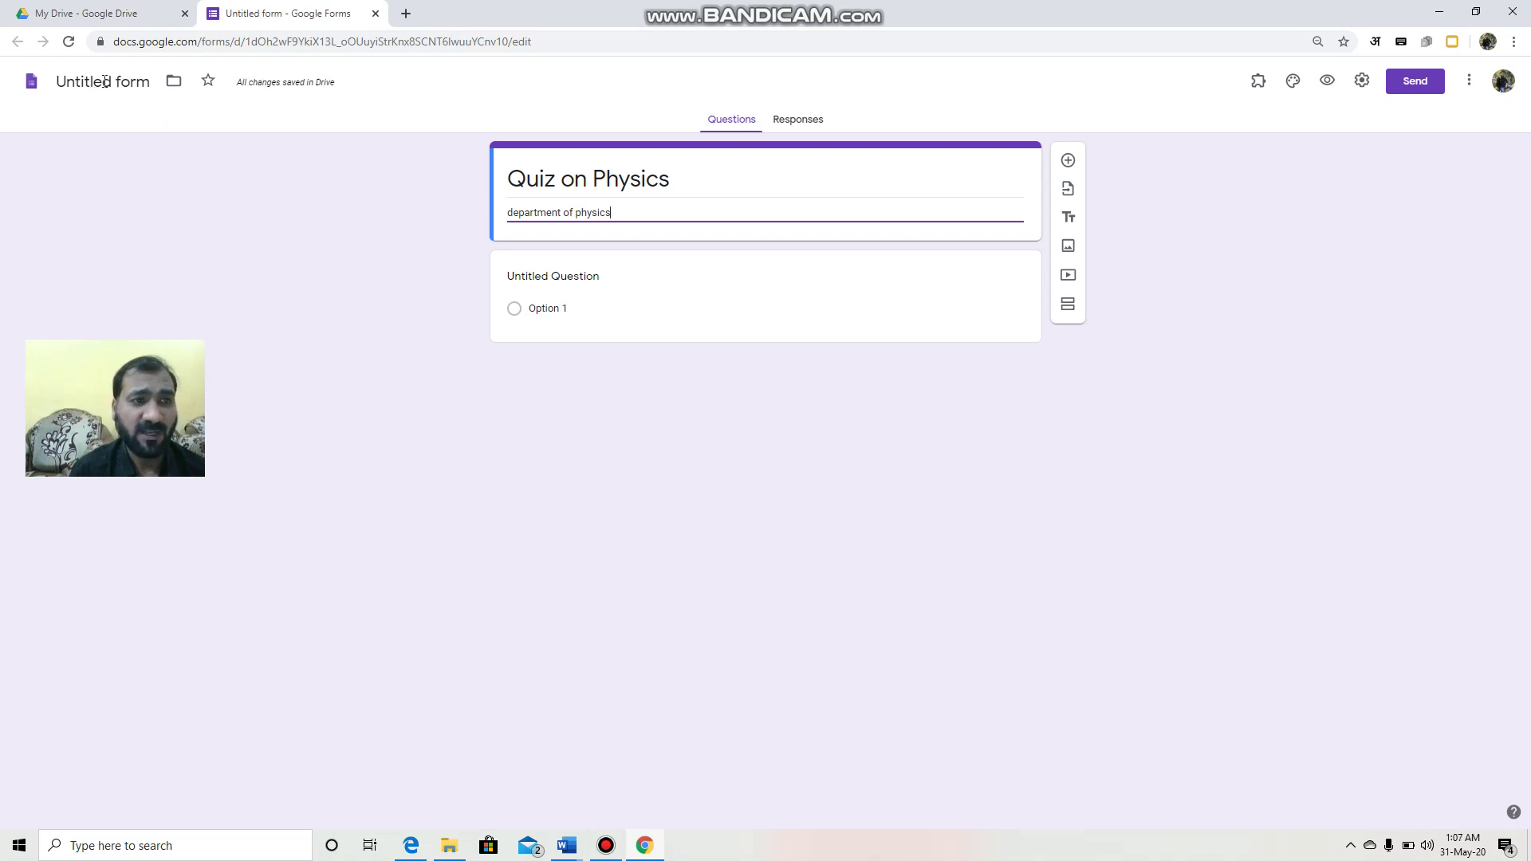
pyautogui.click(122, 82)
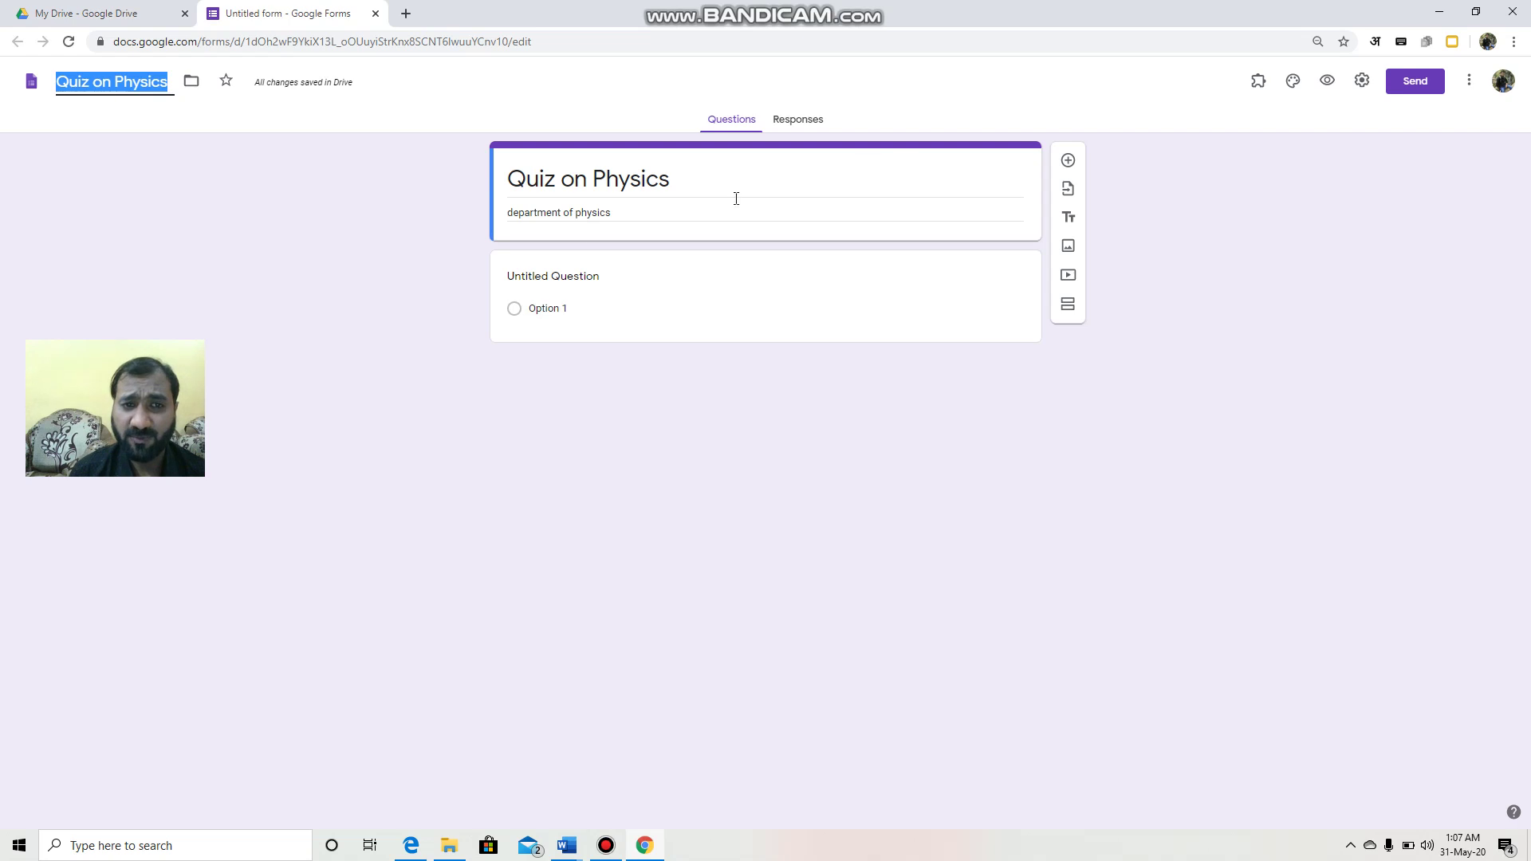
# Step: Turn the first question into a required short-answer question titled 'name'
pyautogui.click(555, 278)
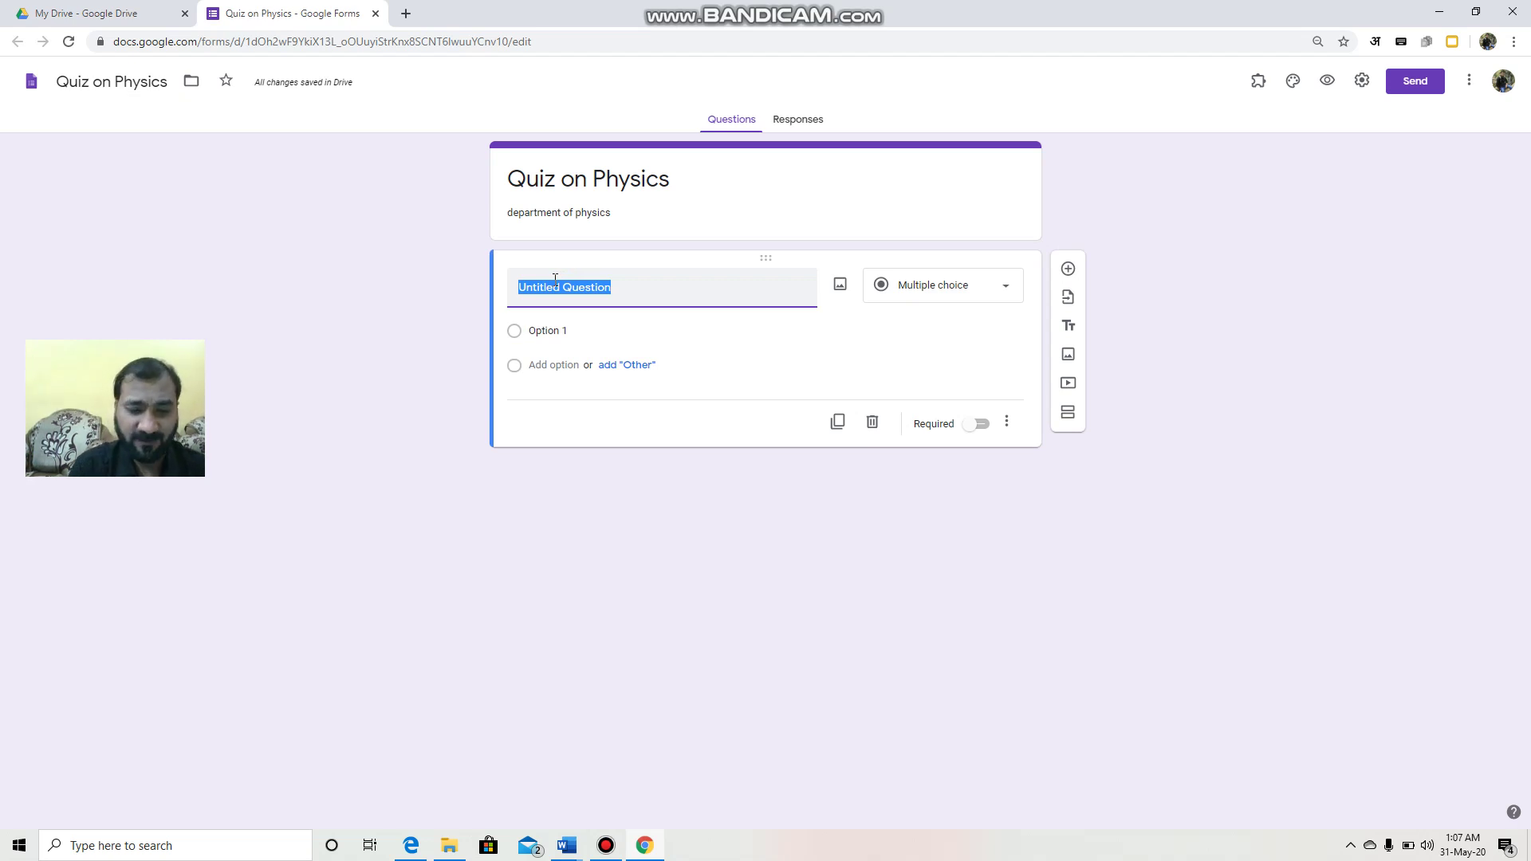
pyautogui.write('name')
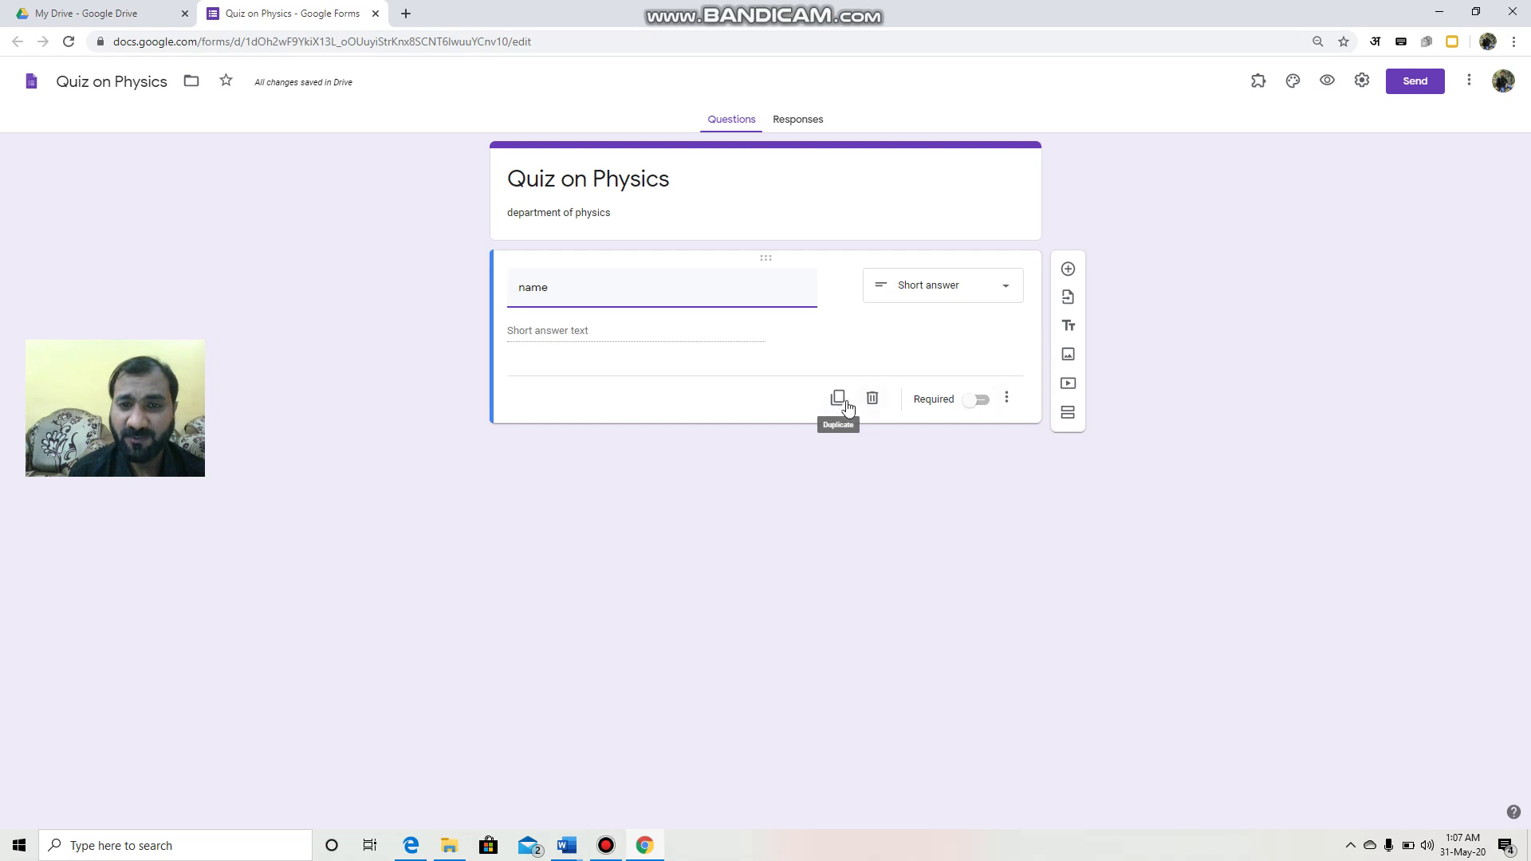
pyautogui.click(996, 292)
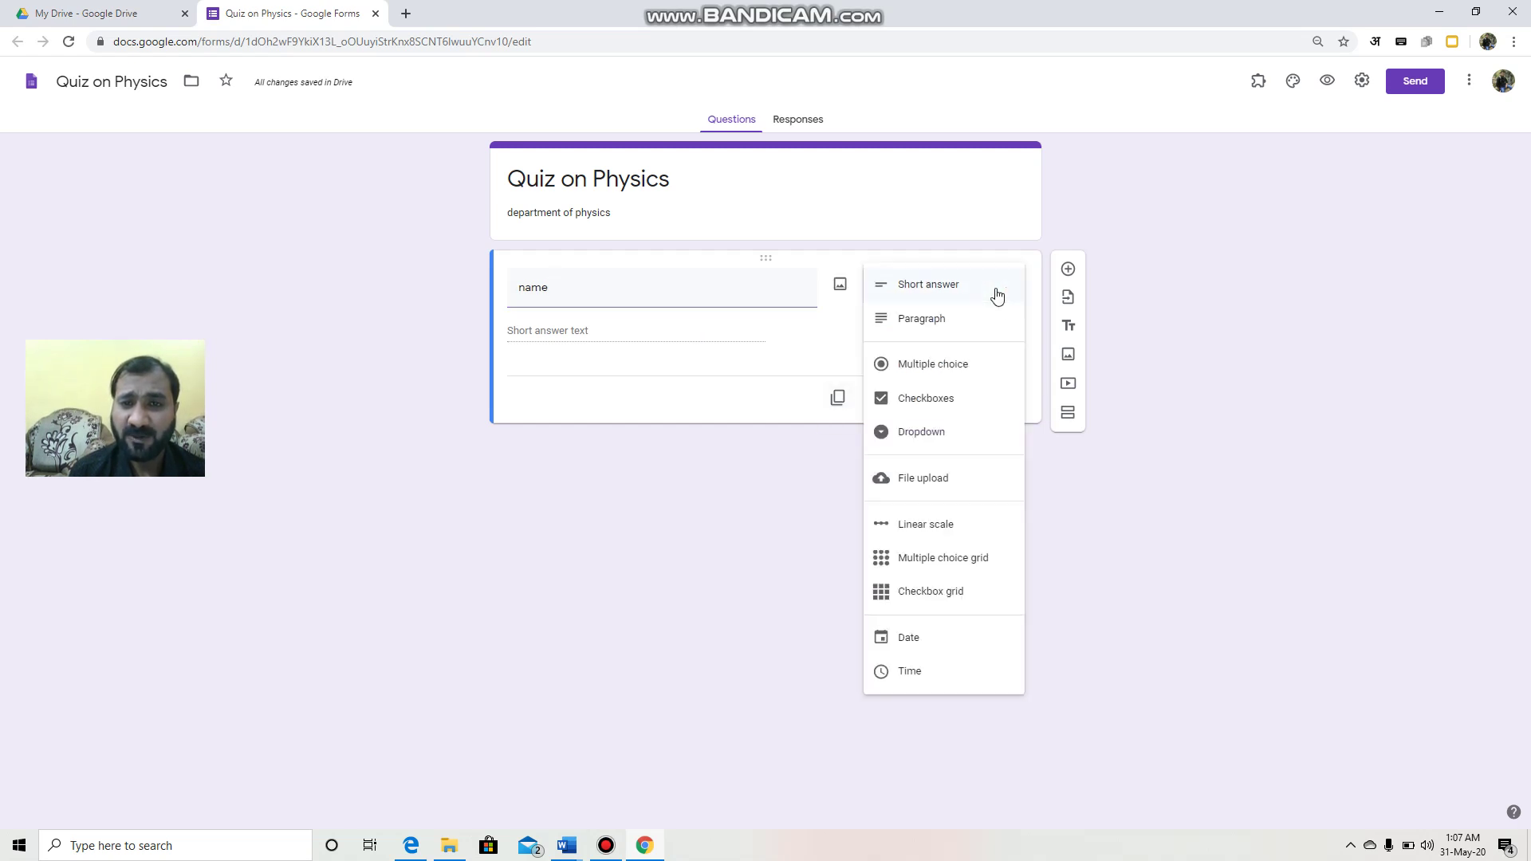
pyautogui.click(948, 285)
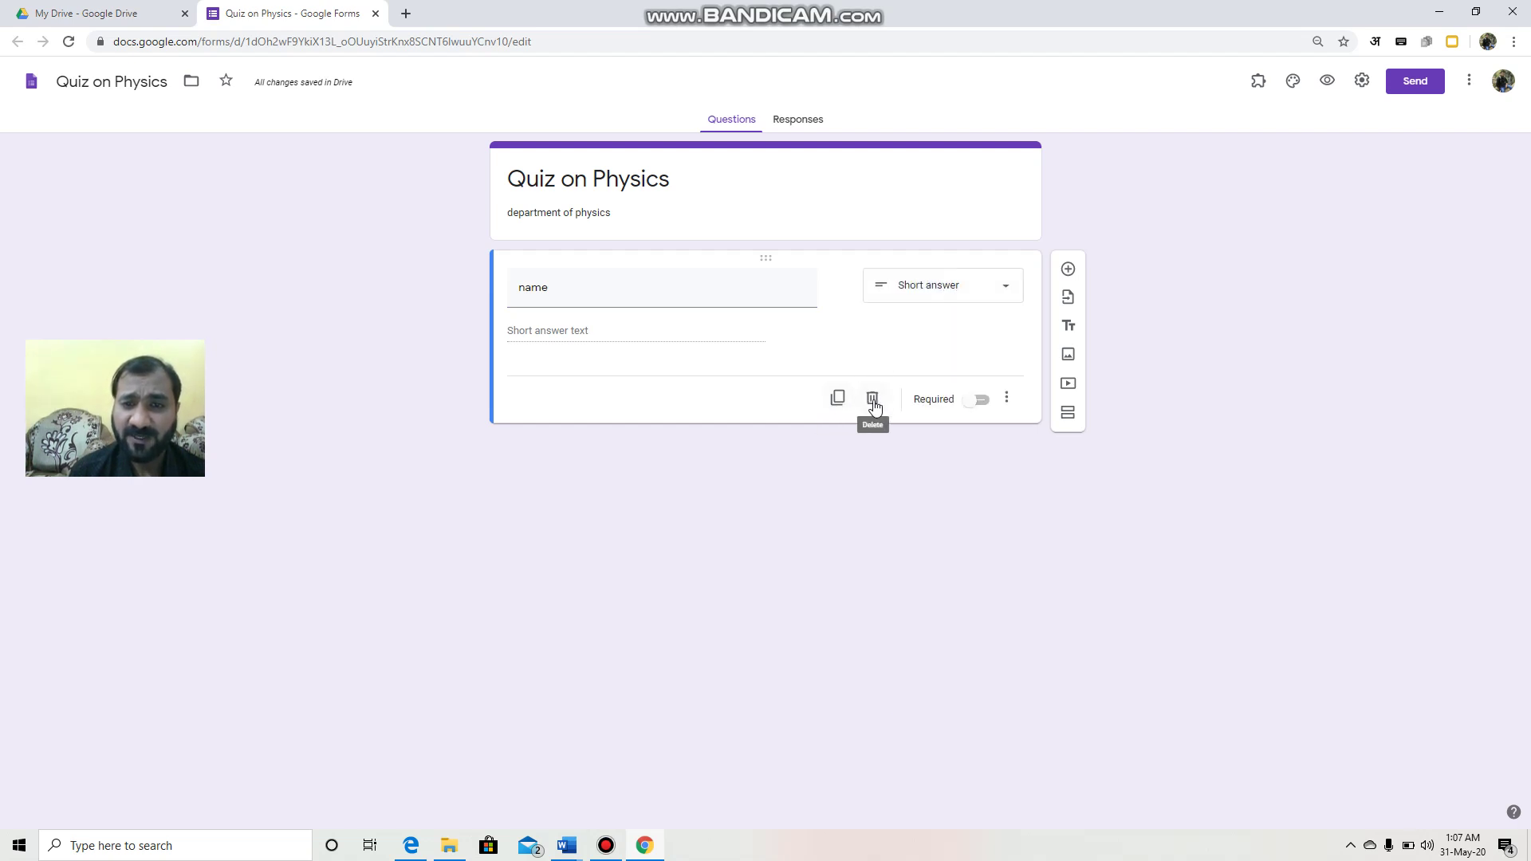
pyautogui.click(981, 402)
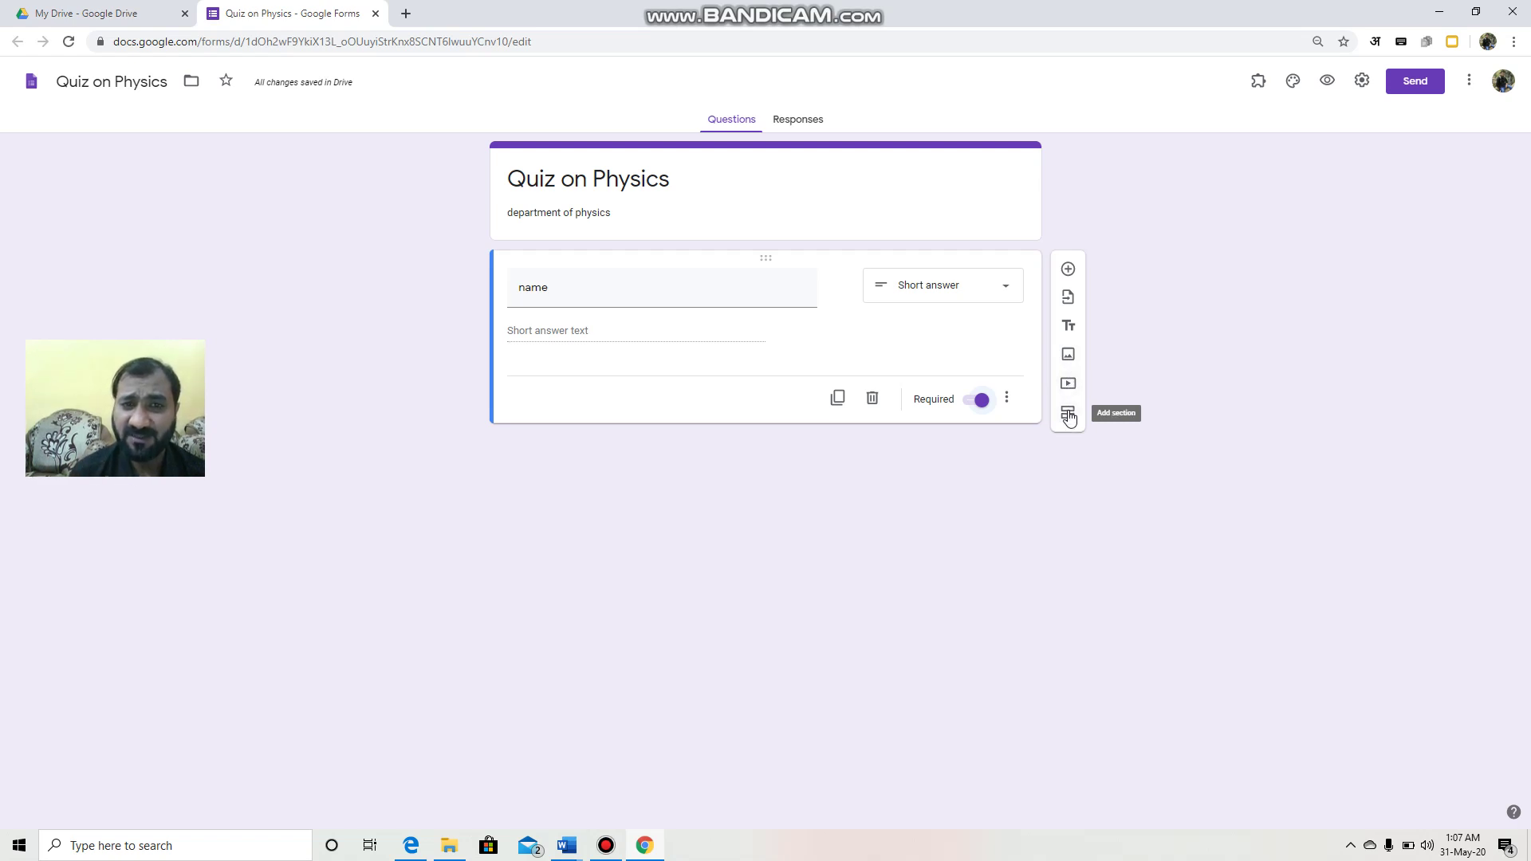
pyautogui.click(1068, 269)
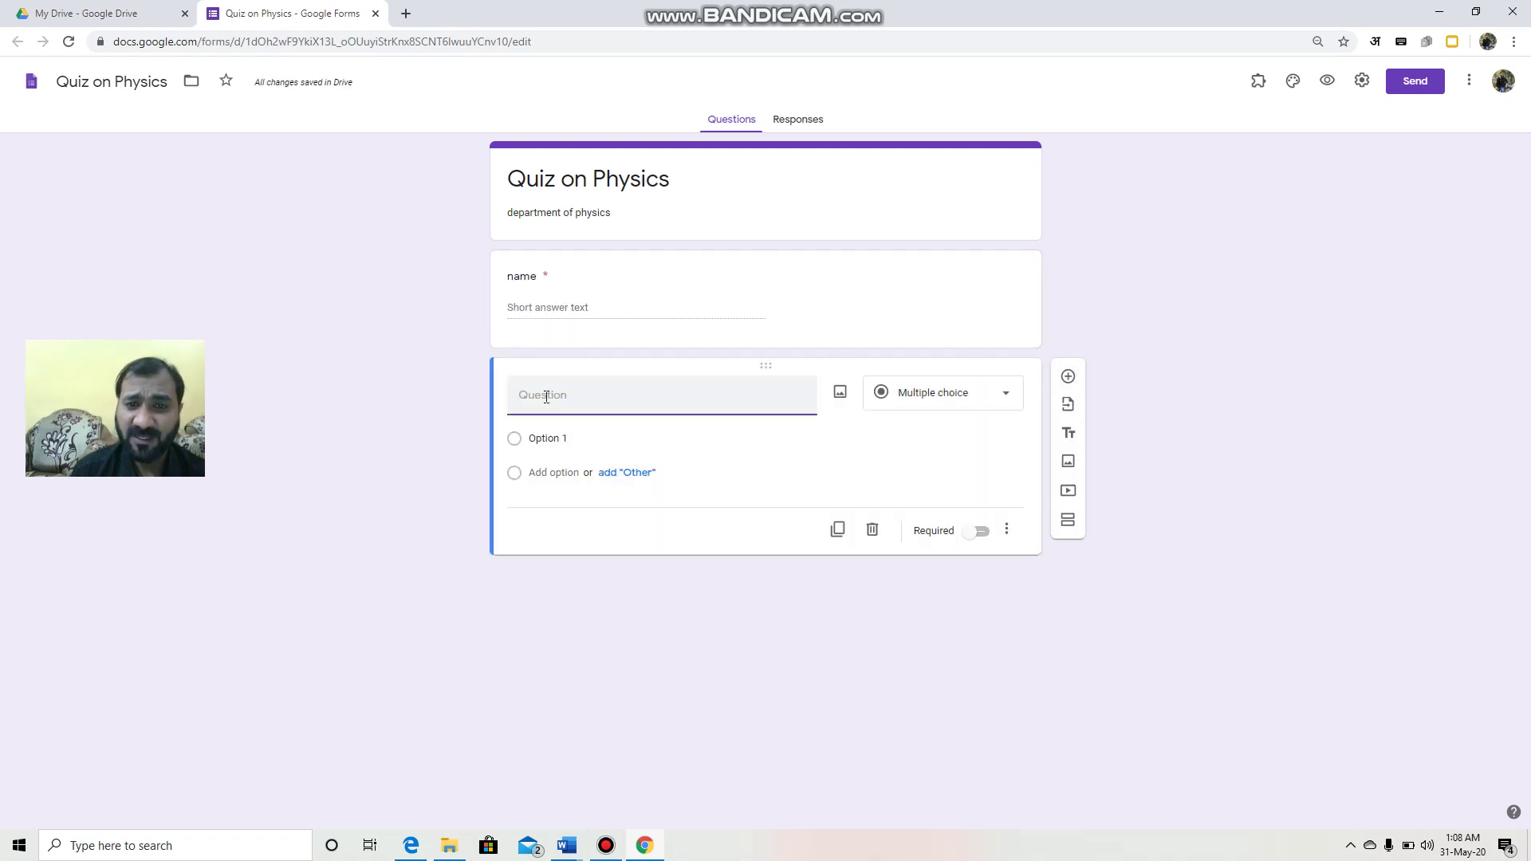
# Step: Make a required 'class' dropdown with options B.Sc Part-1 and B.Sc Part-2
pyautogui.write('class')
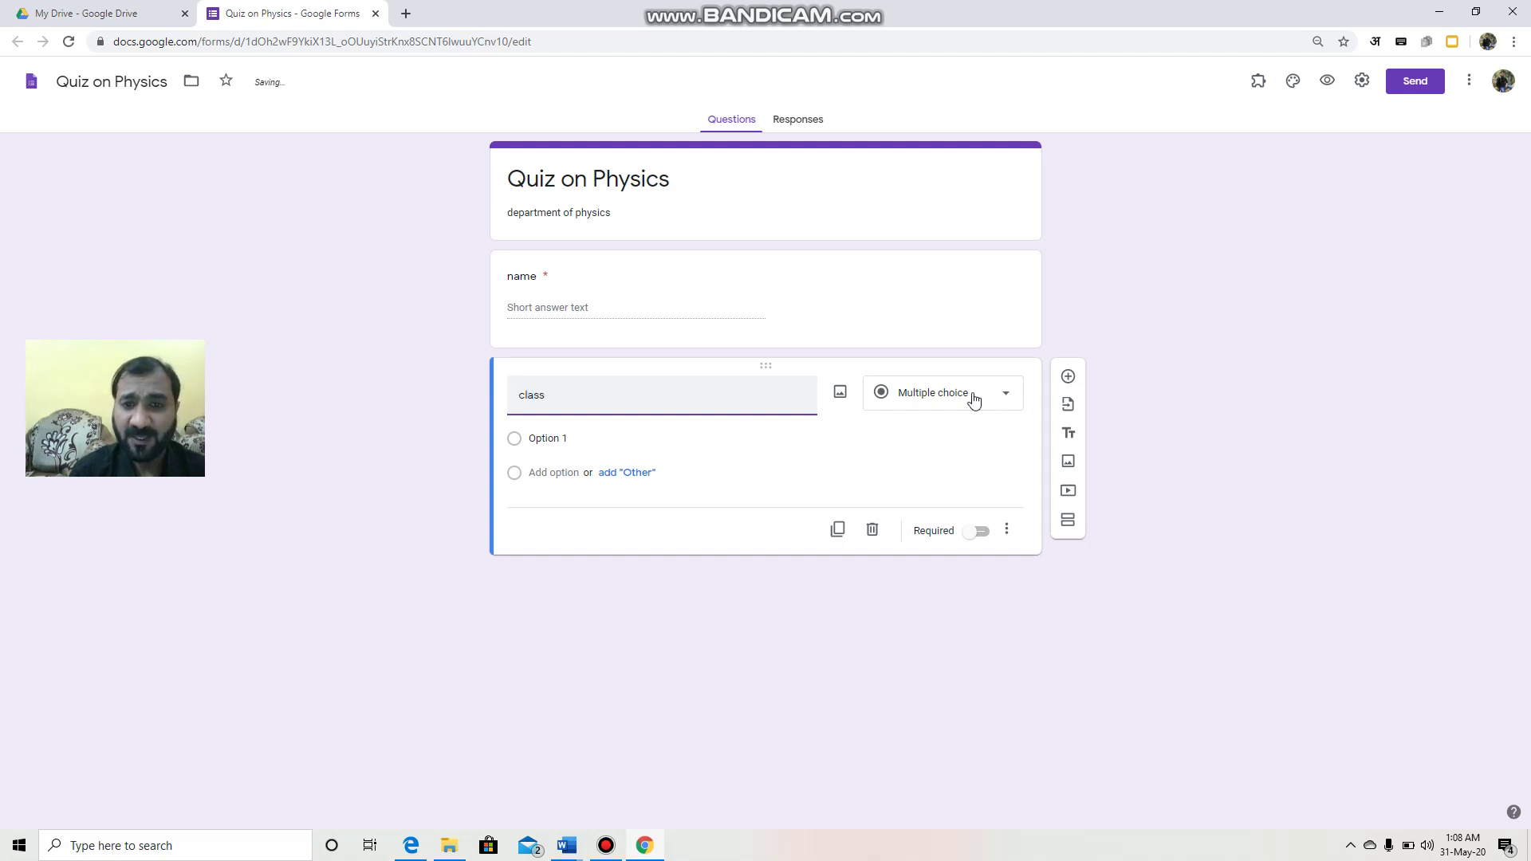
pyautogui.click(957, 398)
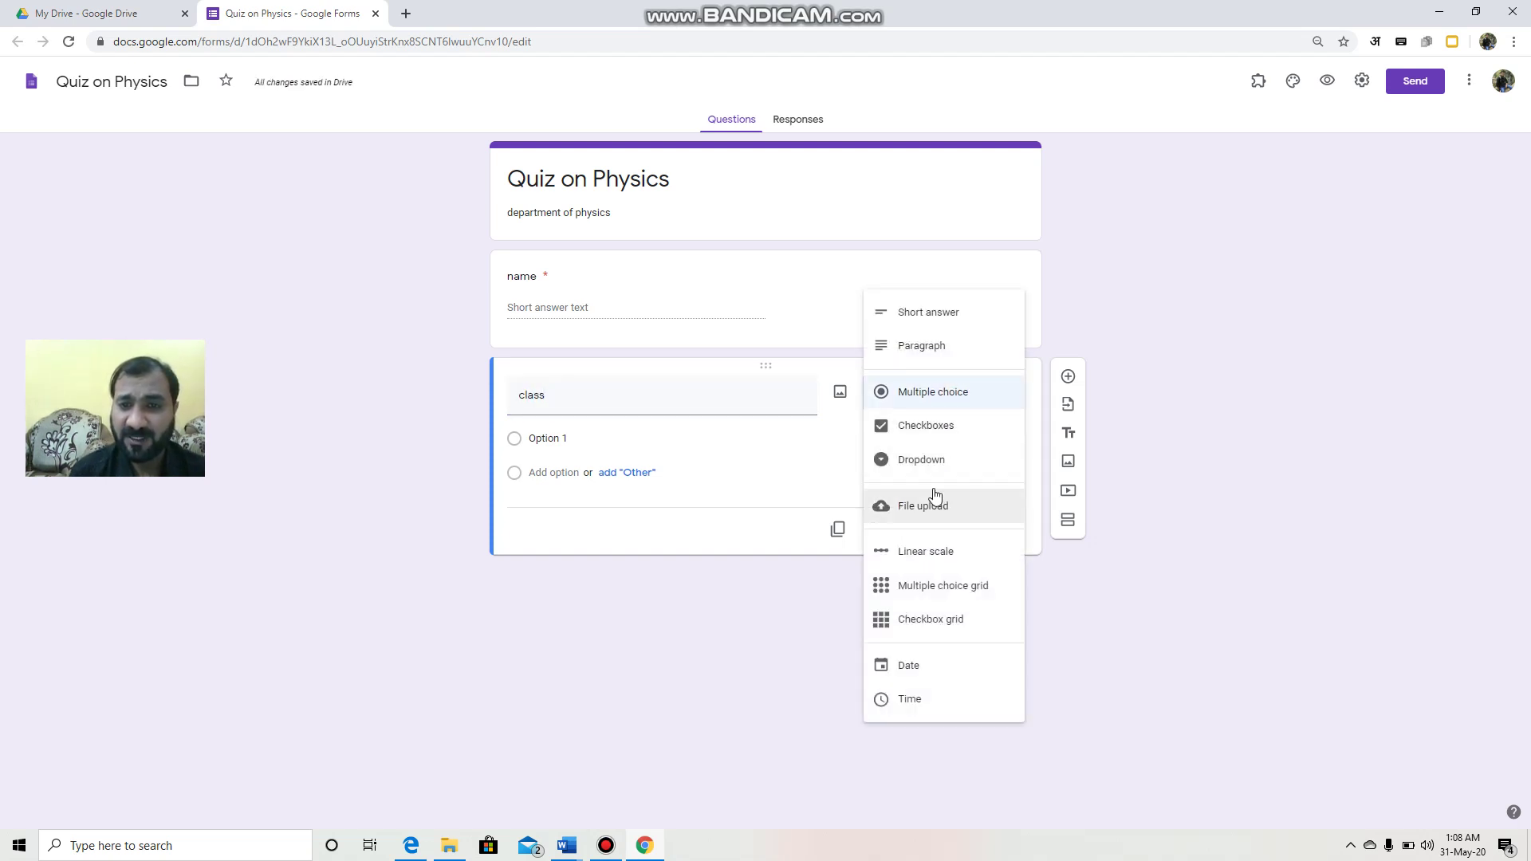
pyautogui.click(930, 463)
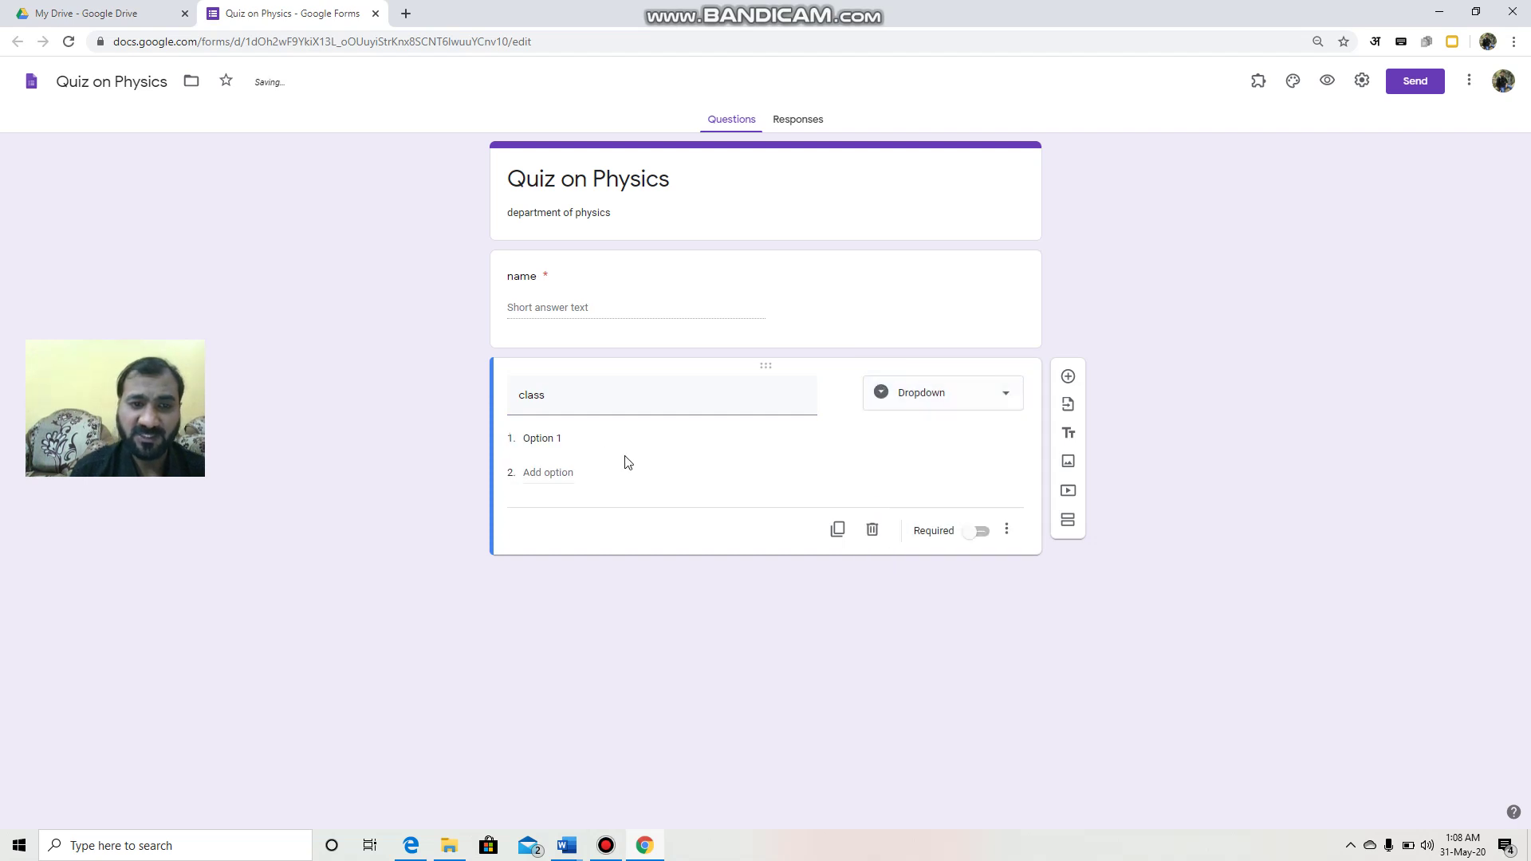
pyautogui.click(567, 439)
pyautogui.write('B.')
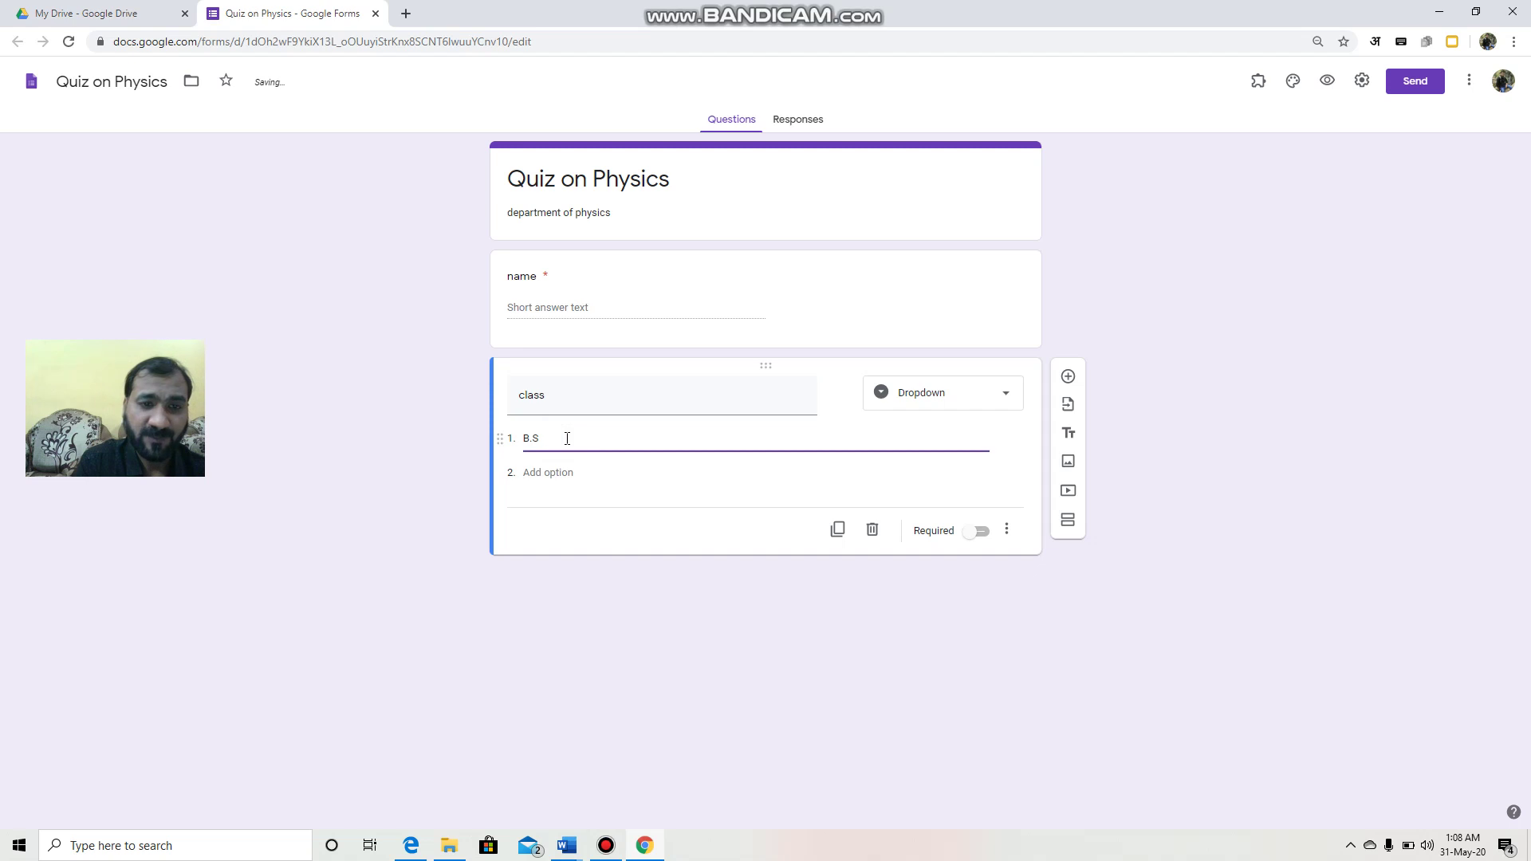
pyautogui.write('Sc Part')
pyautogui.write('-I')
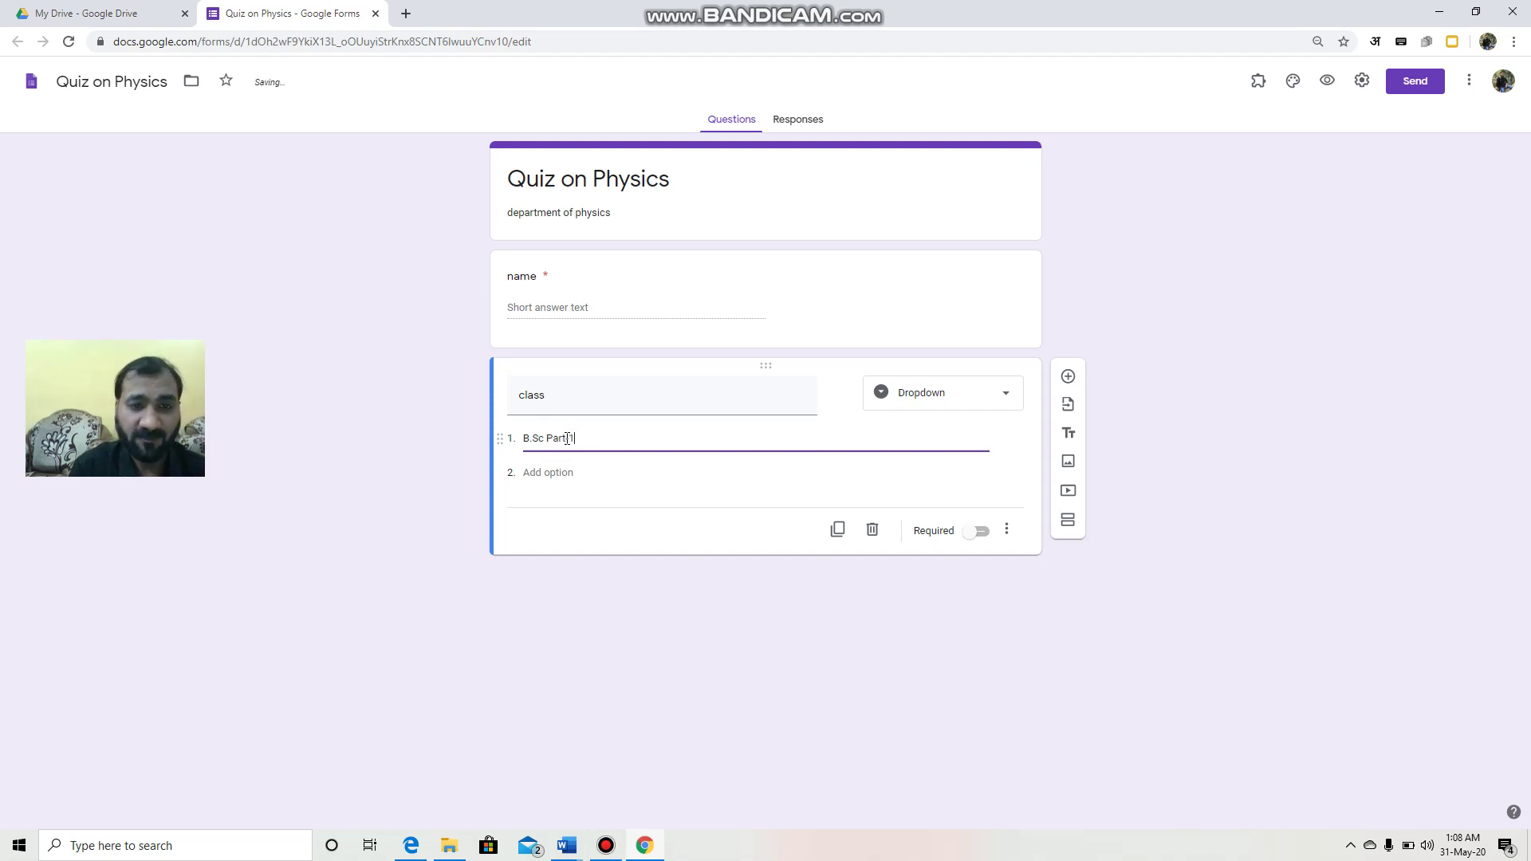
pyautogui.click(559, 476)
pyautogui.write('B.S')
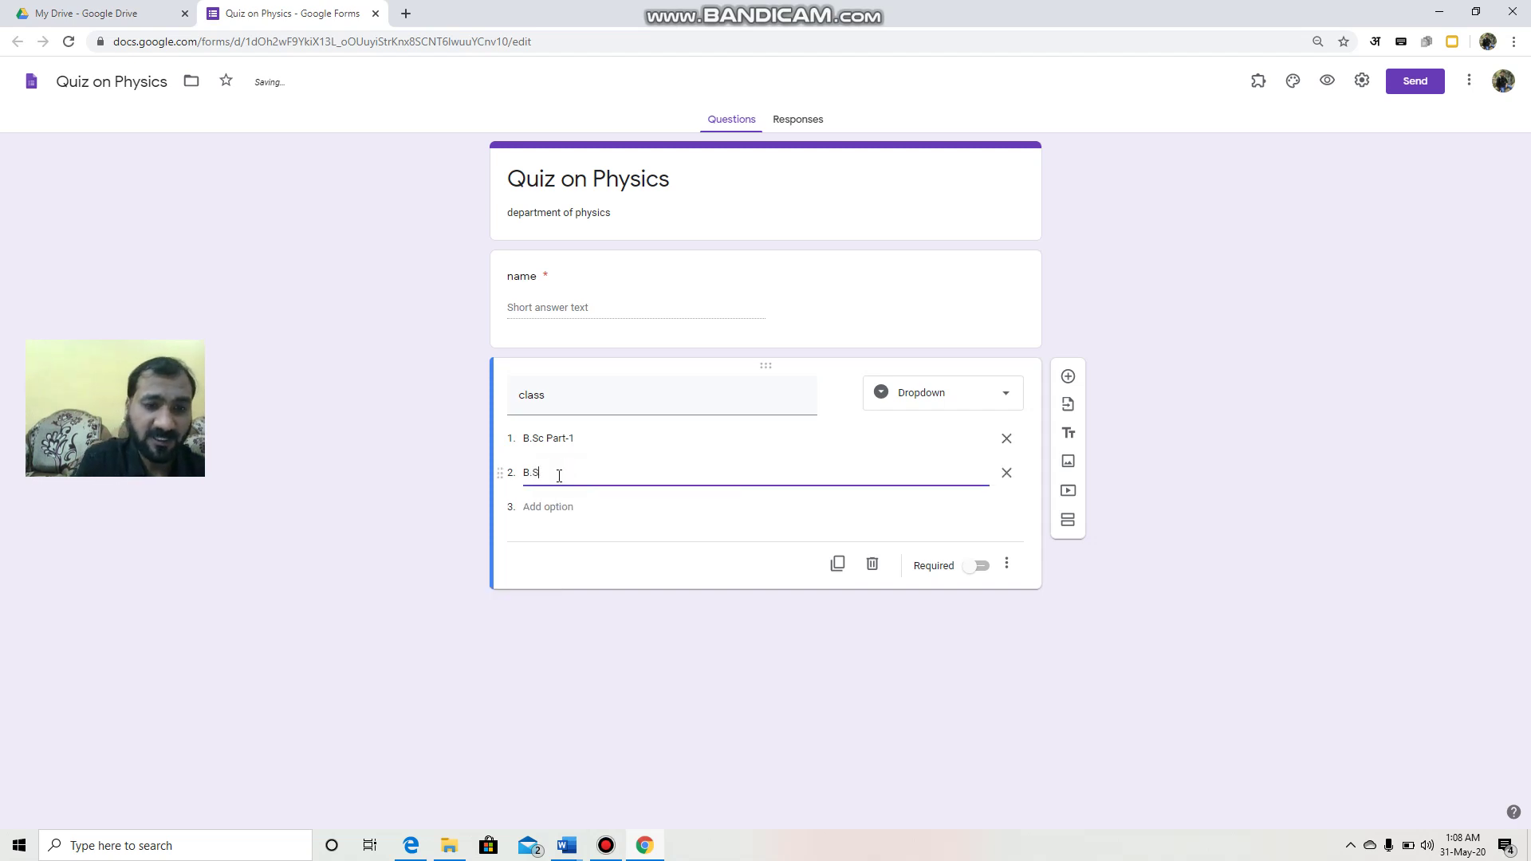
pyautogui.write('c Part-2')
pyautogui.click(983, 567)
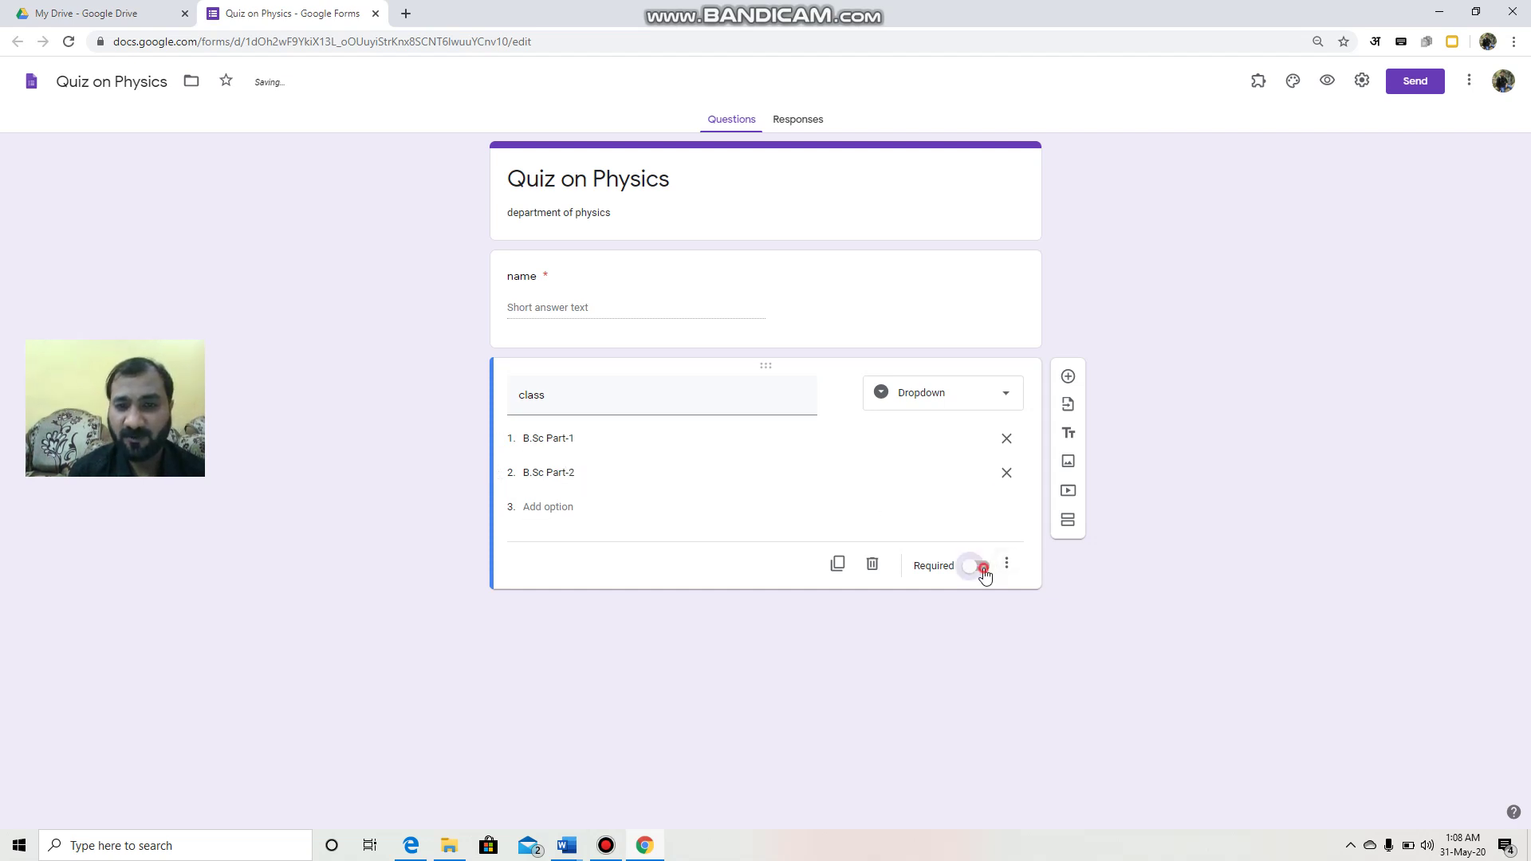
pyautogui.click(745, 434)
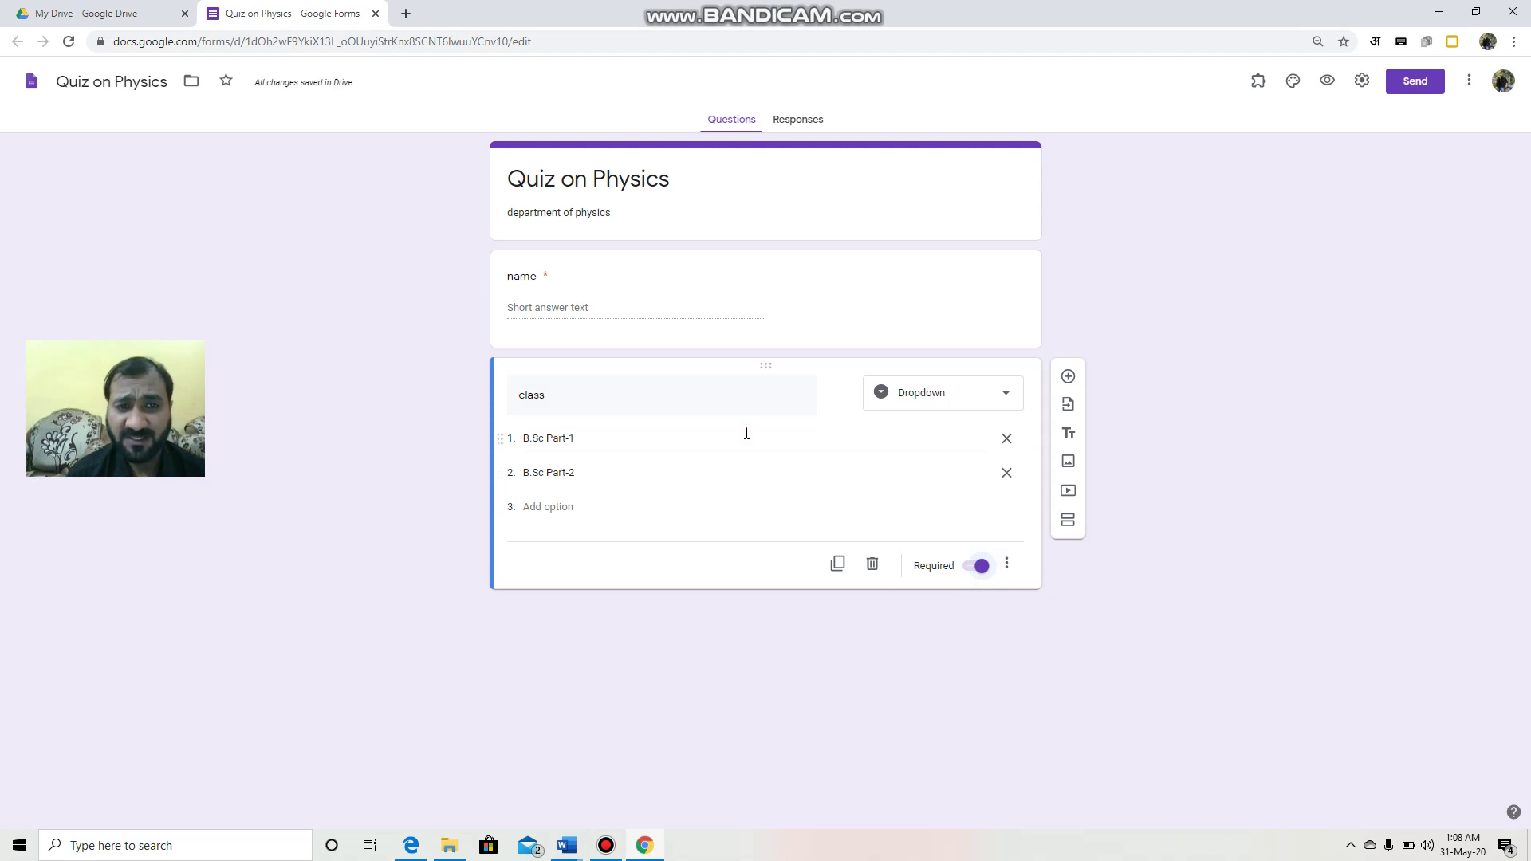
pyautogui.click(1069, 523)
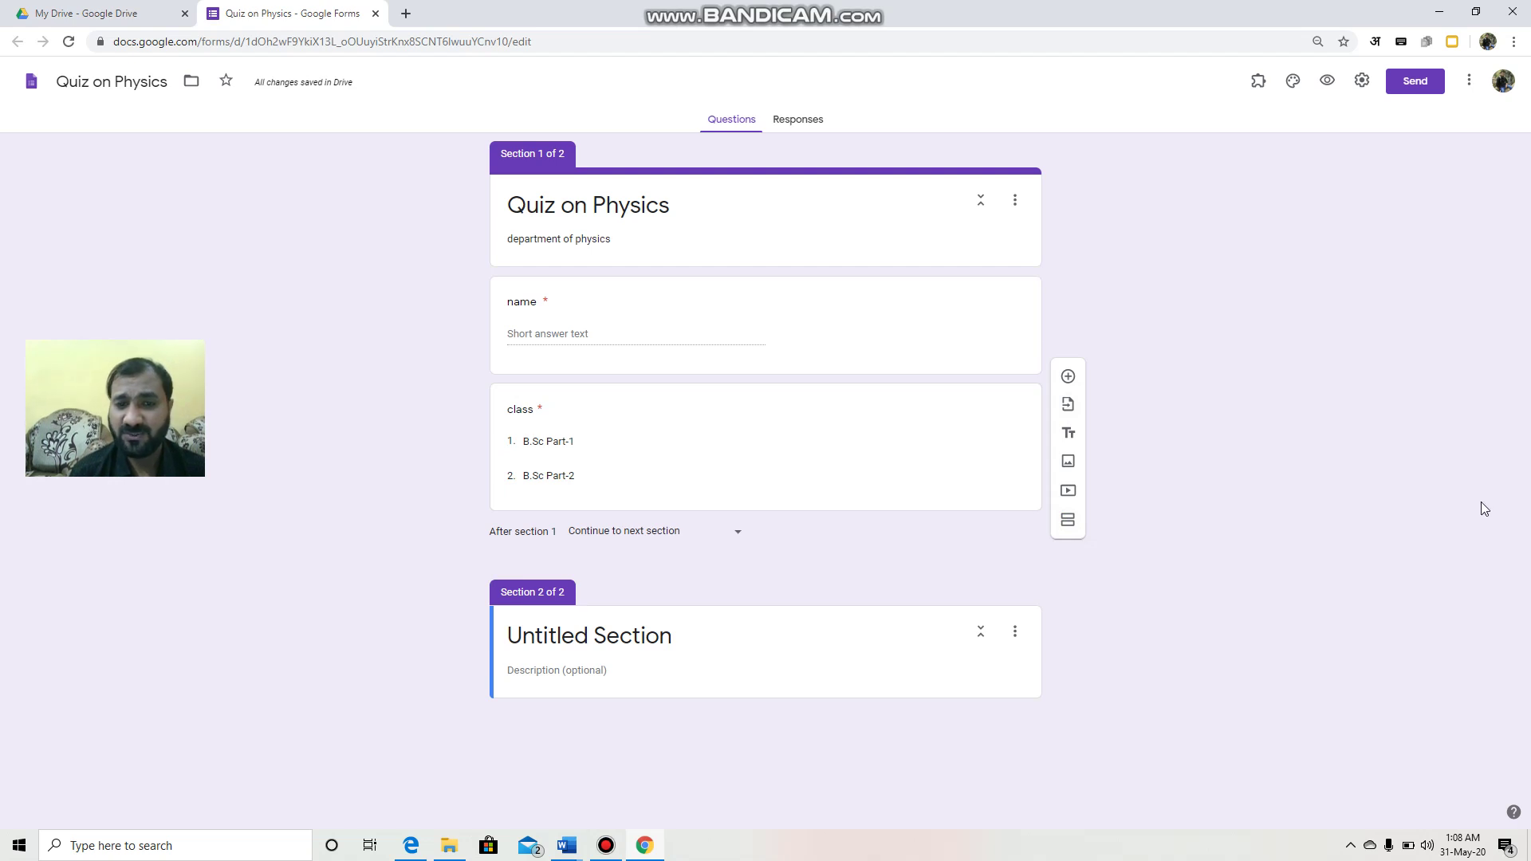
# Step: Name Section 2 'Questions' and give it the description 'Physics'
pyautogui.click(671, 638)
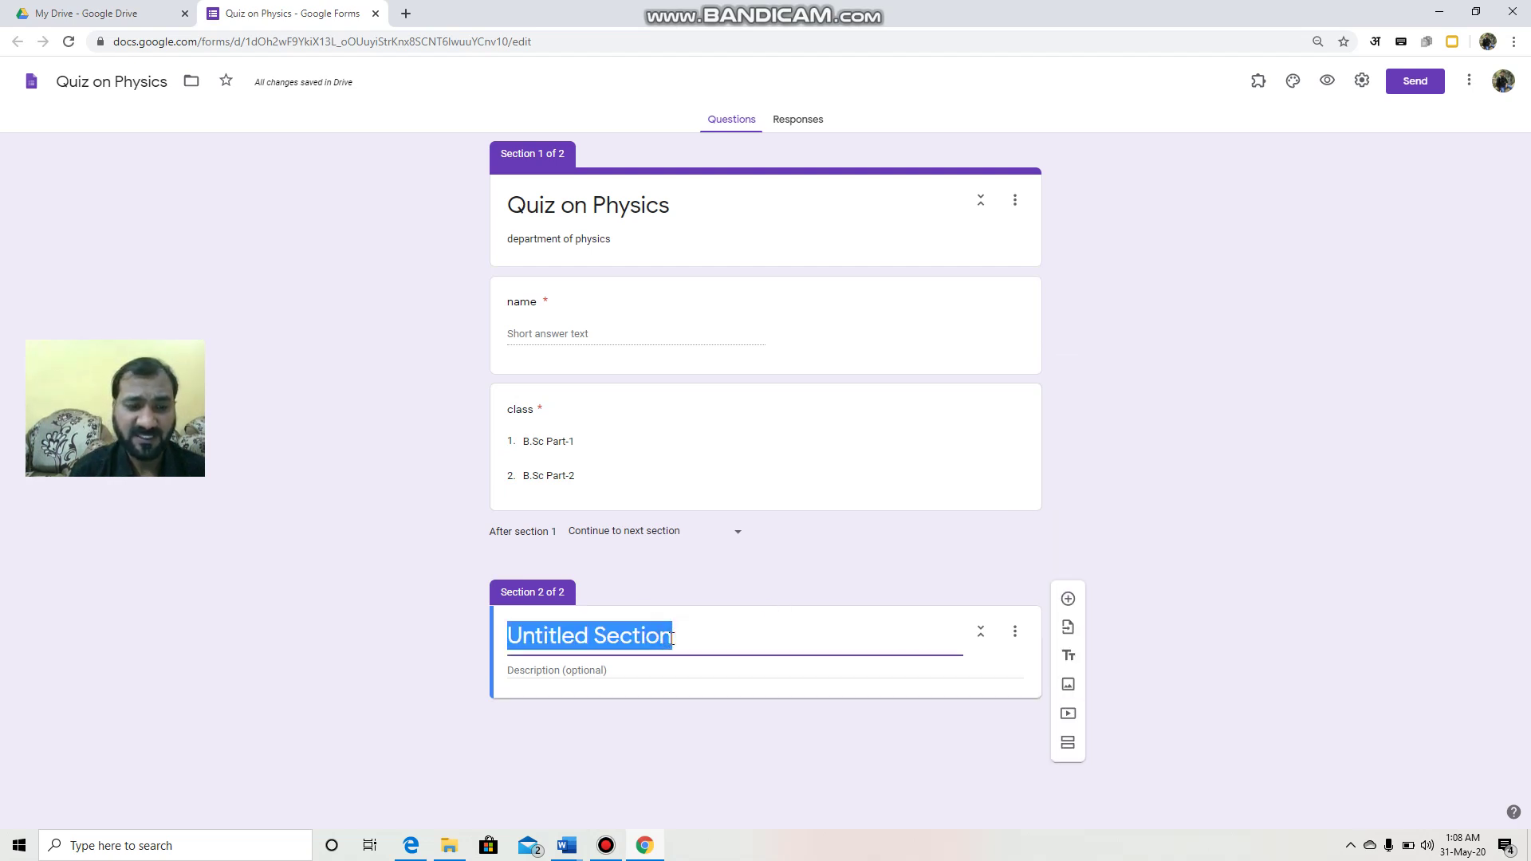
pyautogui.write('Que')
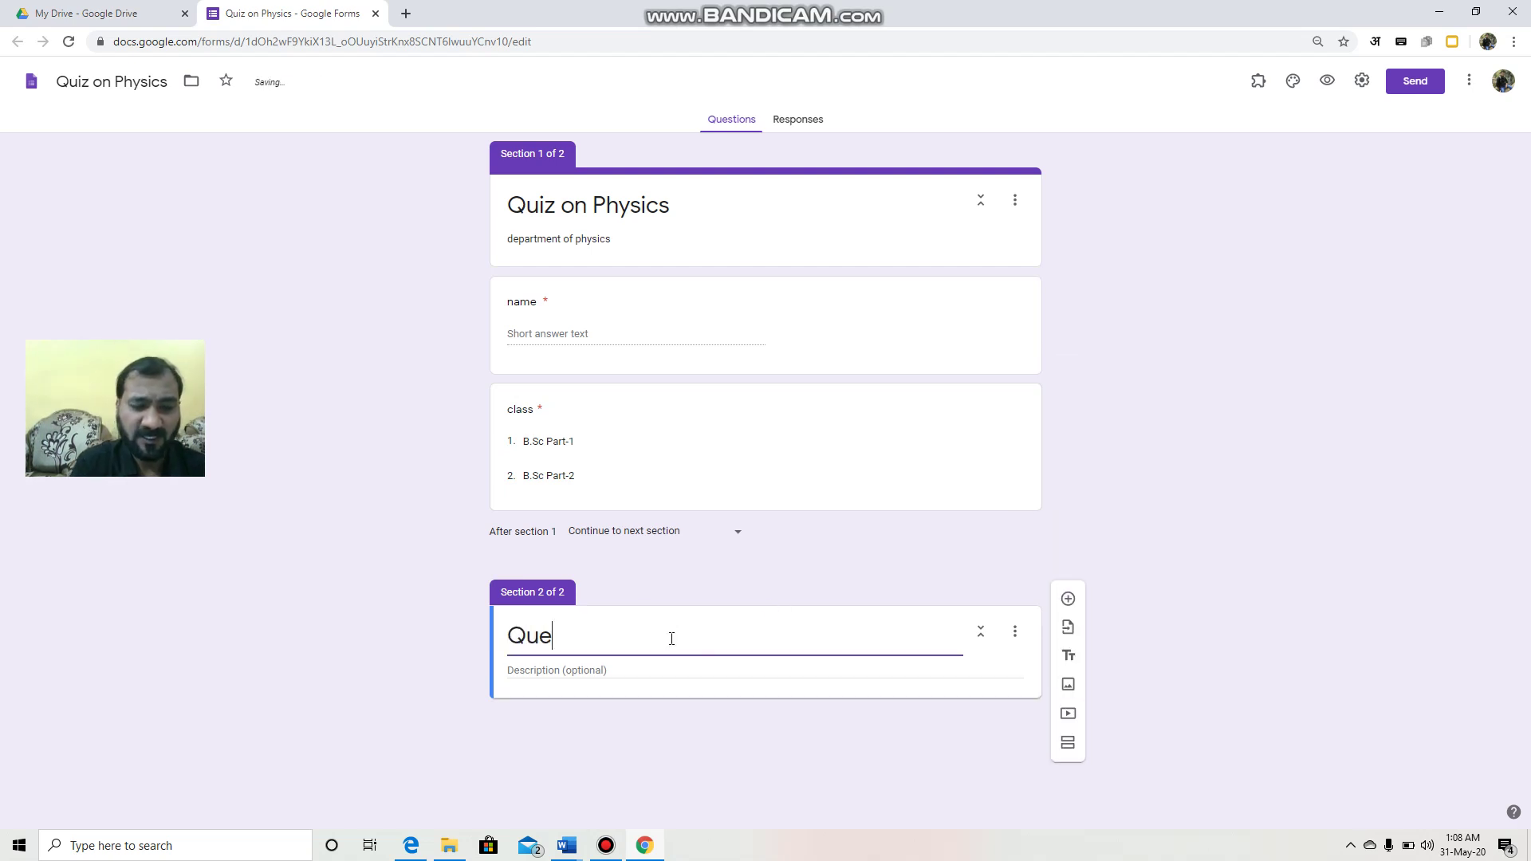
pyautogui.write('stions')
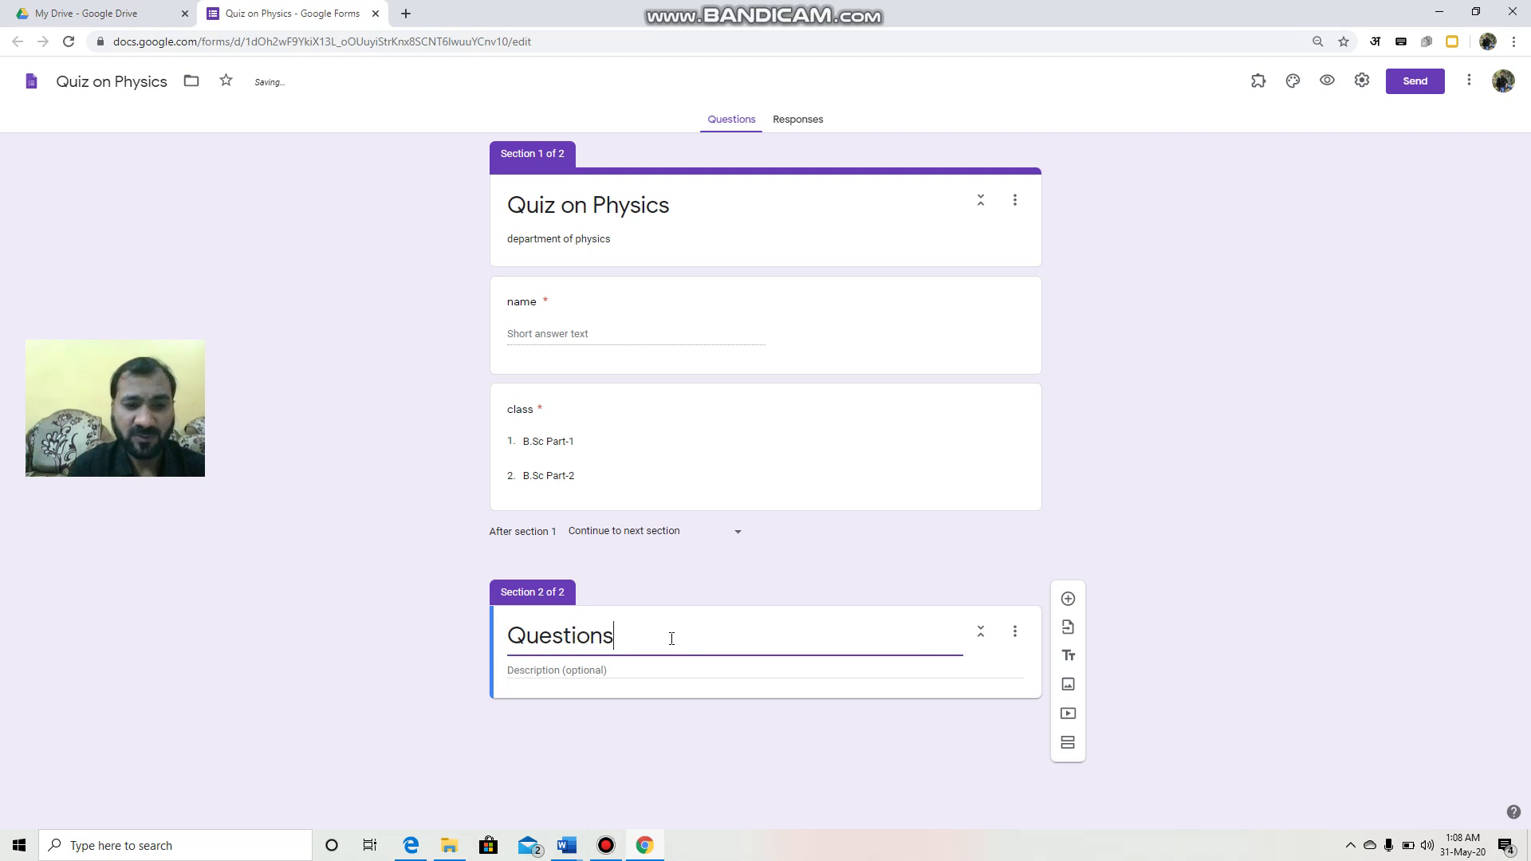
pyautogui.click(599, 670)
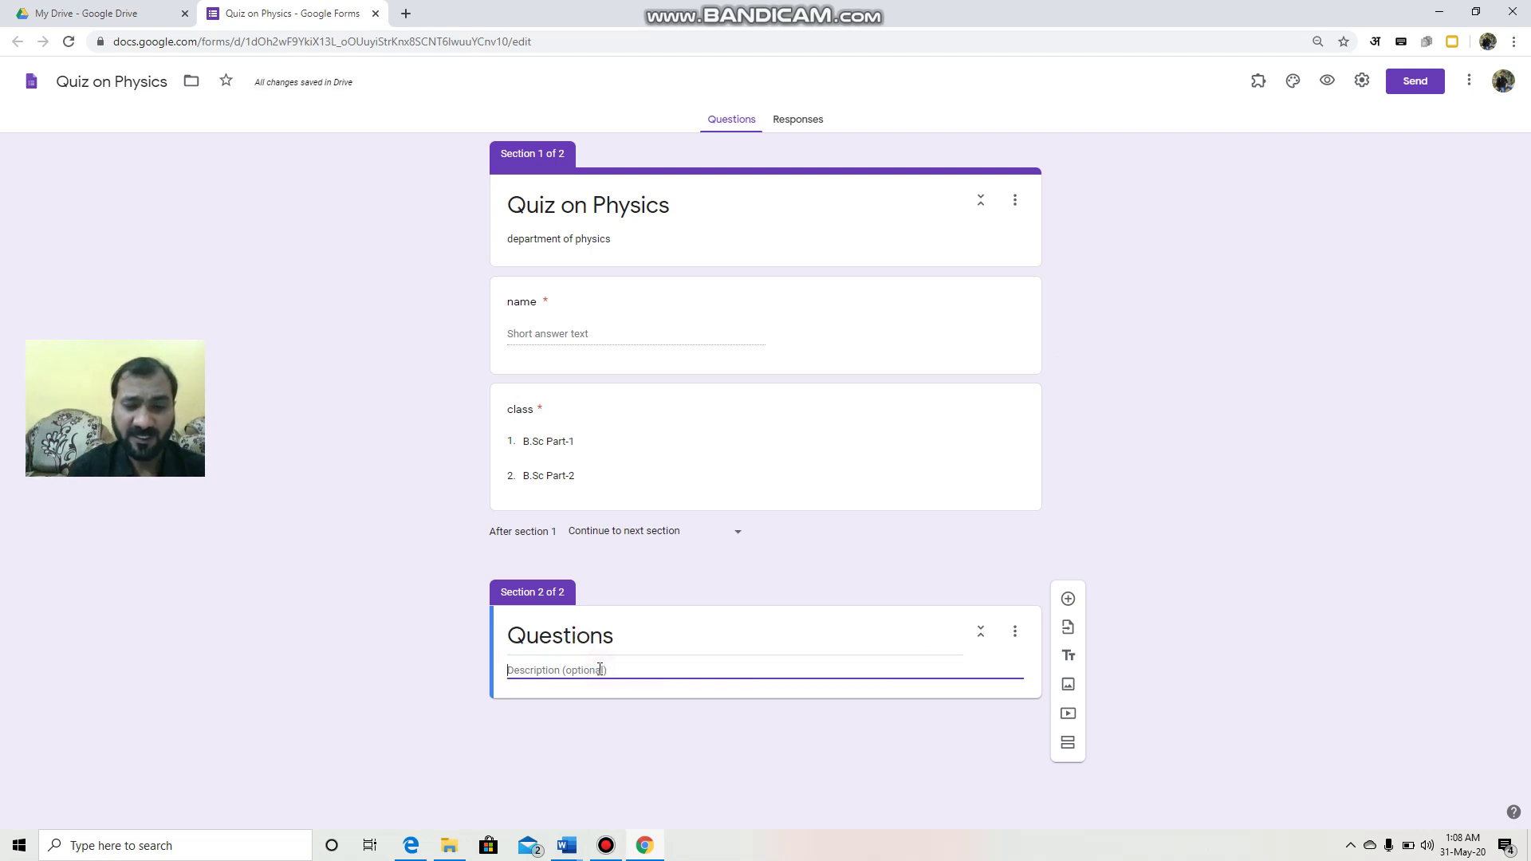
pyautogui.write('Physics')
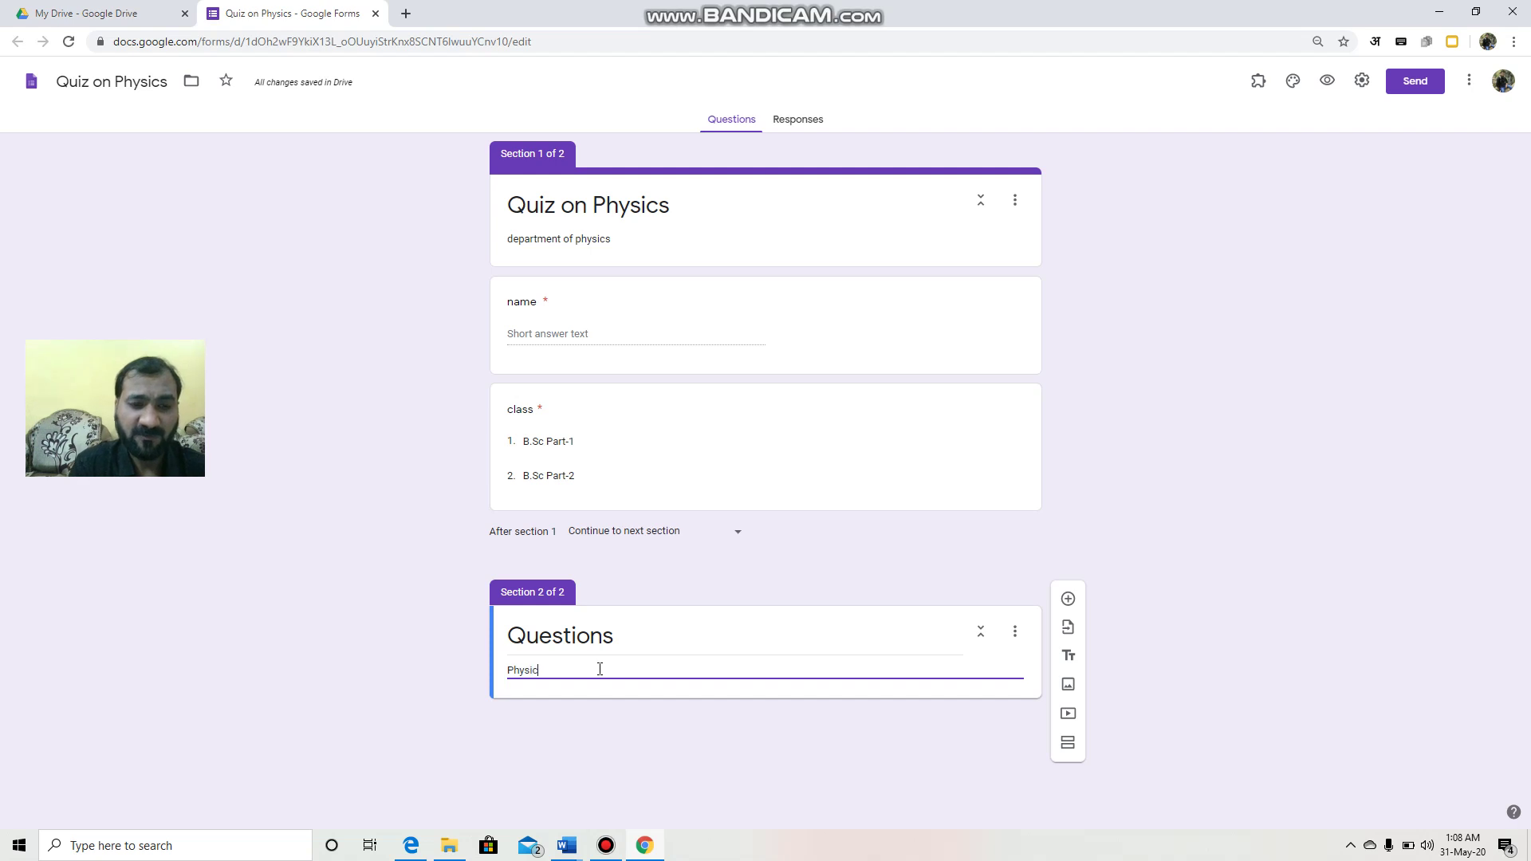
pyautogui.click(1069, 600)
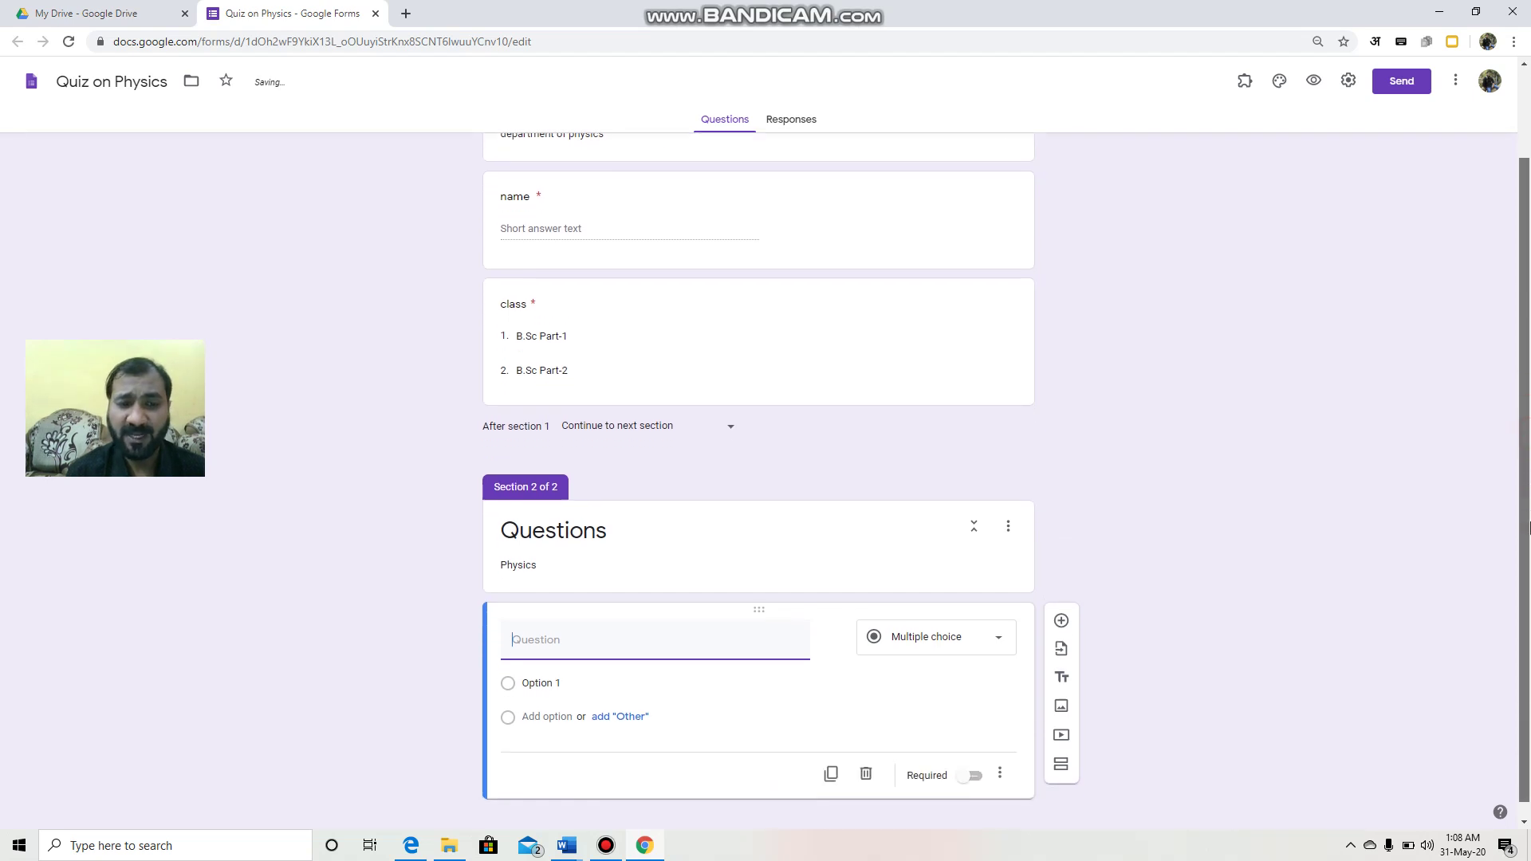
# Step: Enter the multiple-choice question text '1 color of sky is'
pyautogui.write('1')
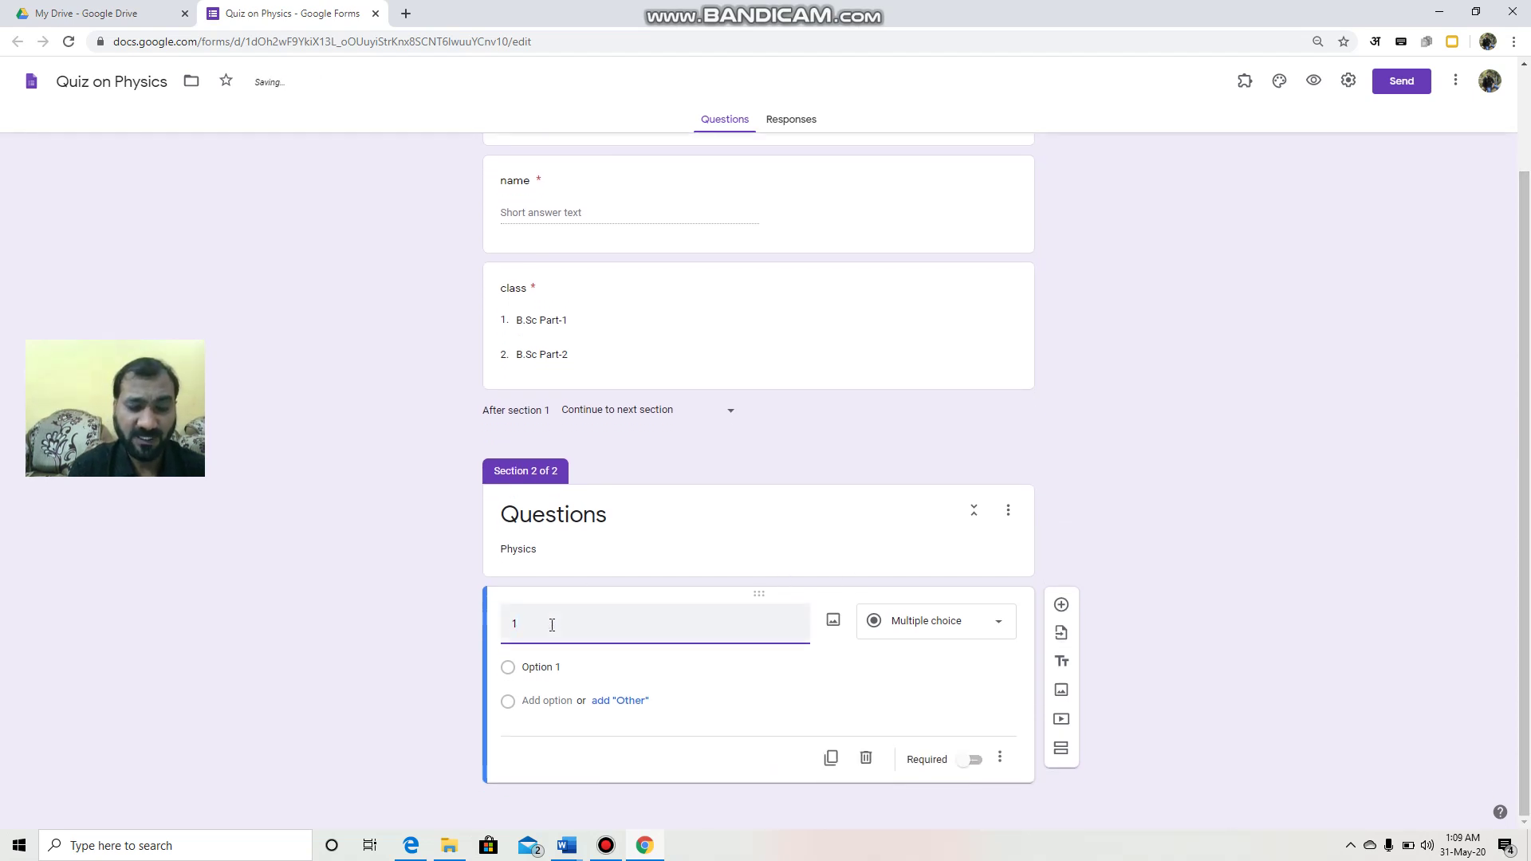
pyautogui.write(' colour')
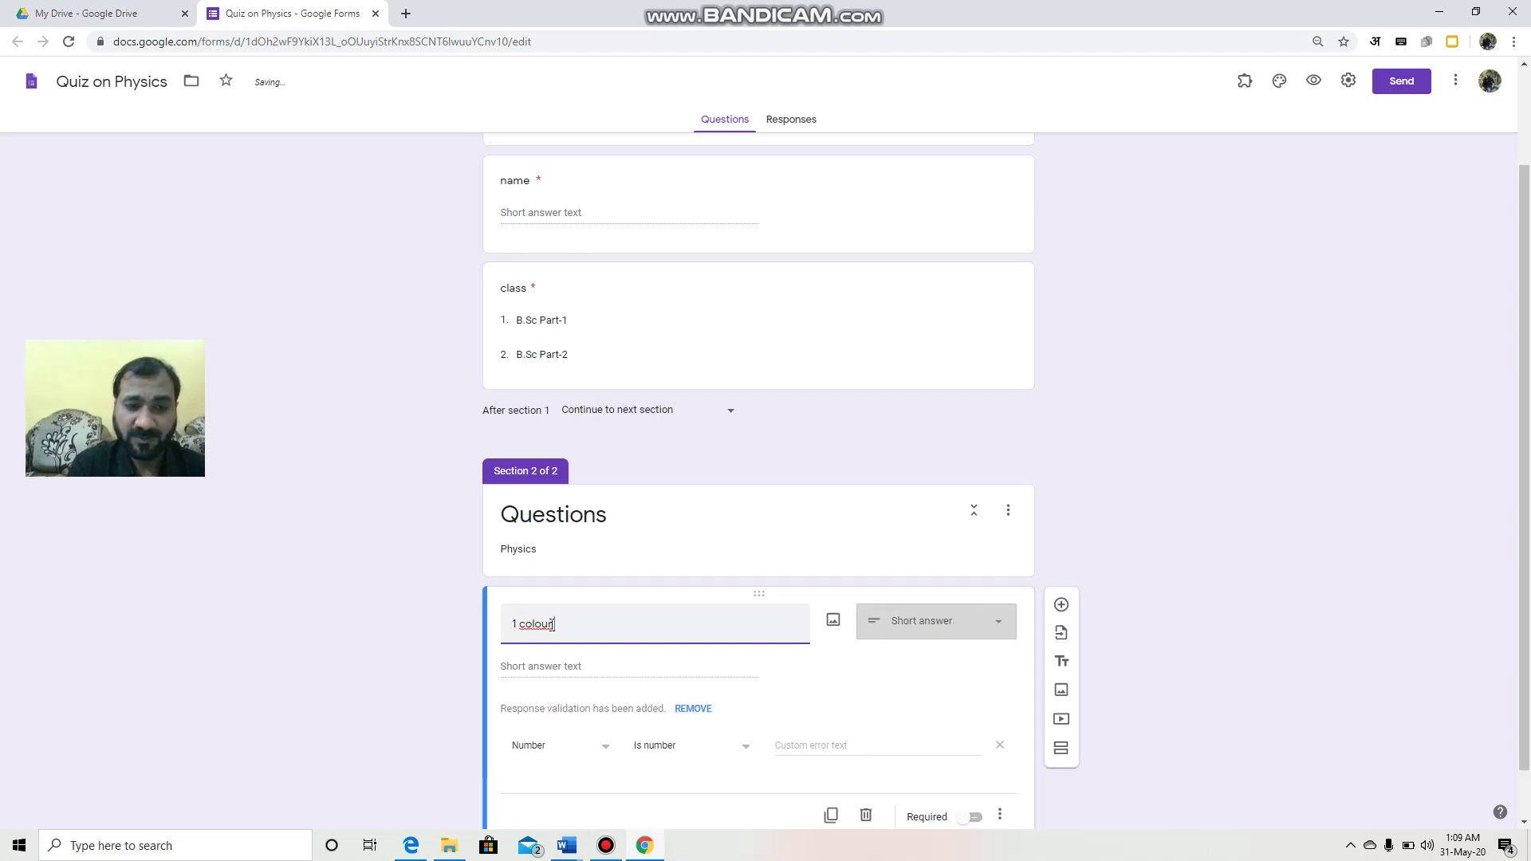
pyautogui.press('BackSpace')
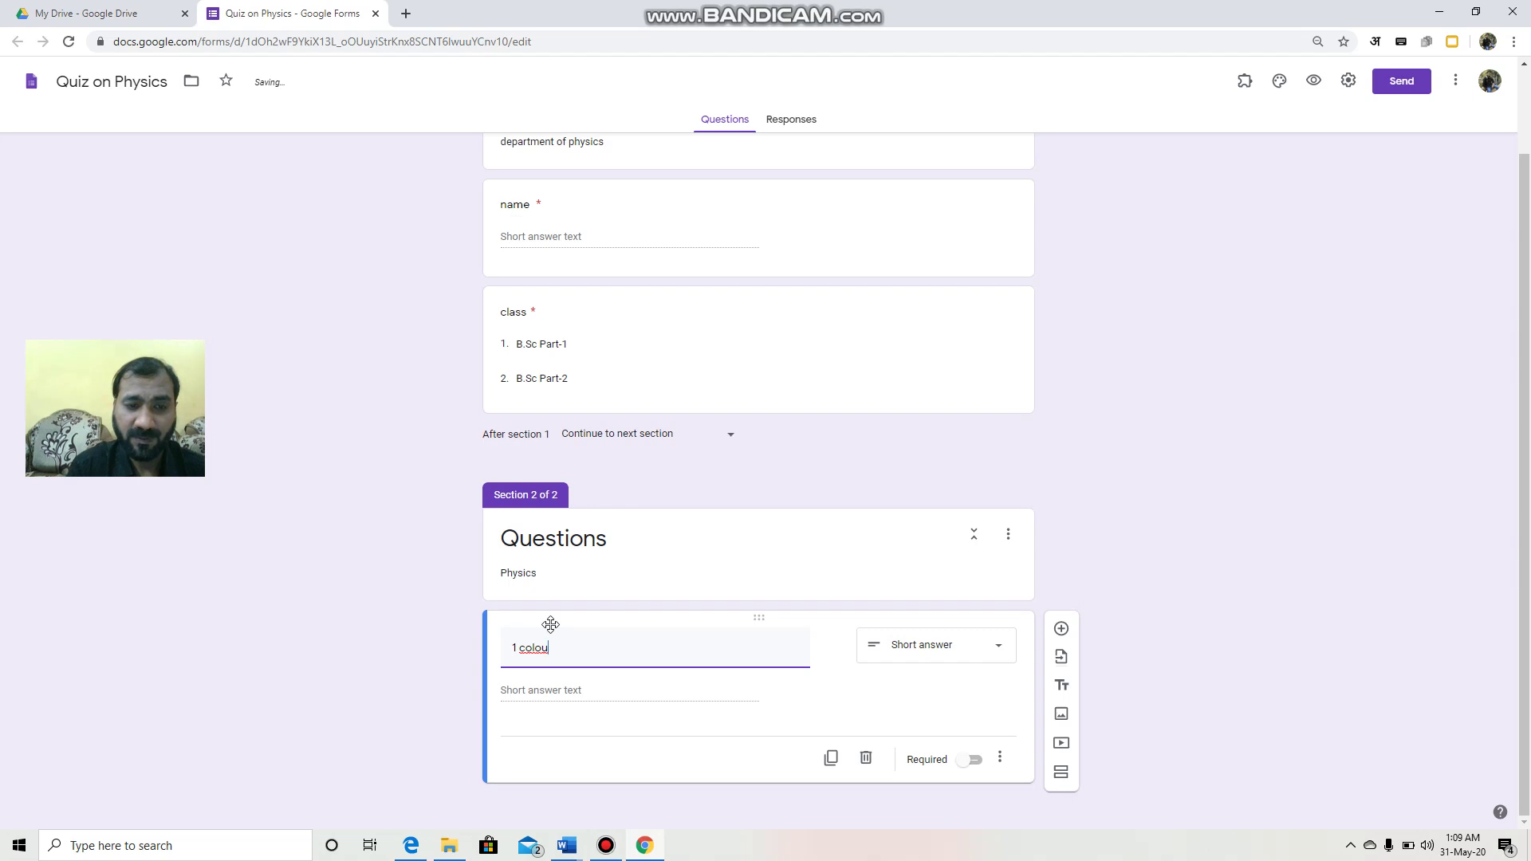
pyautogui.press('BackSpace')
pyautogui.write('r of sk')
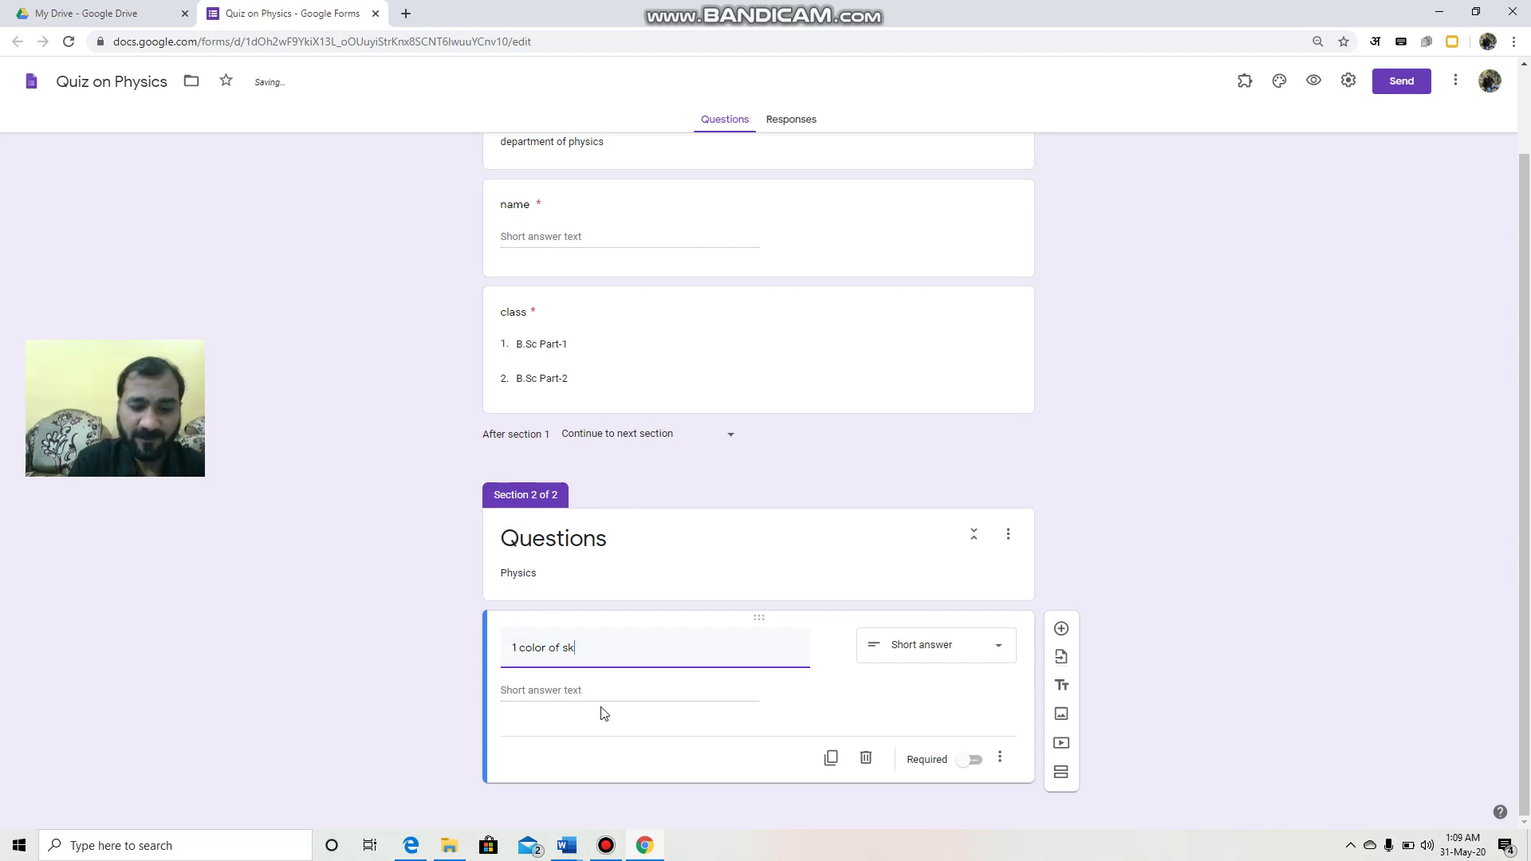
pyautogui.write('y is')
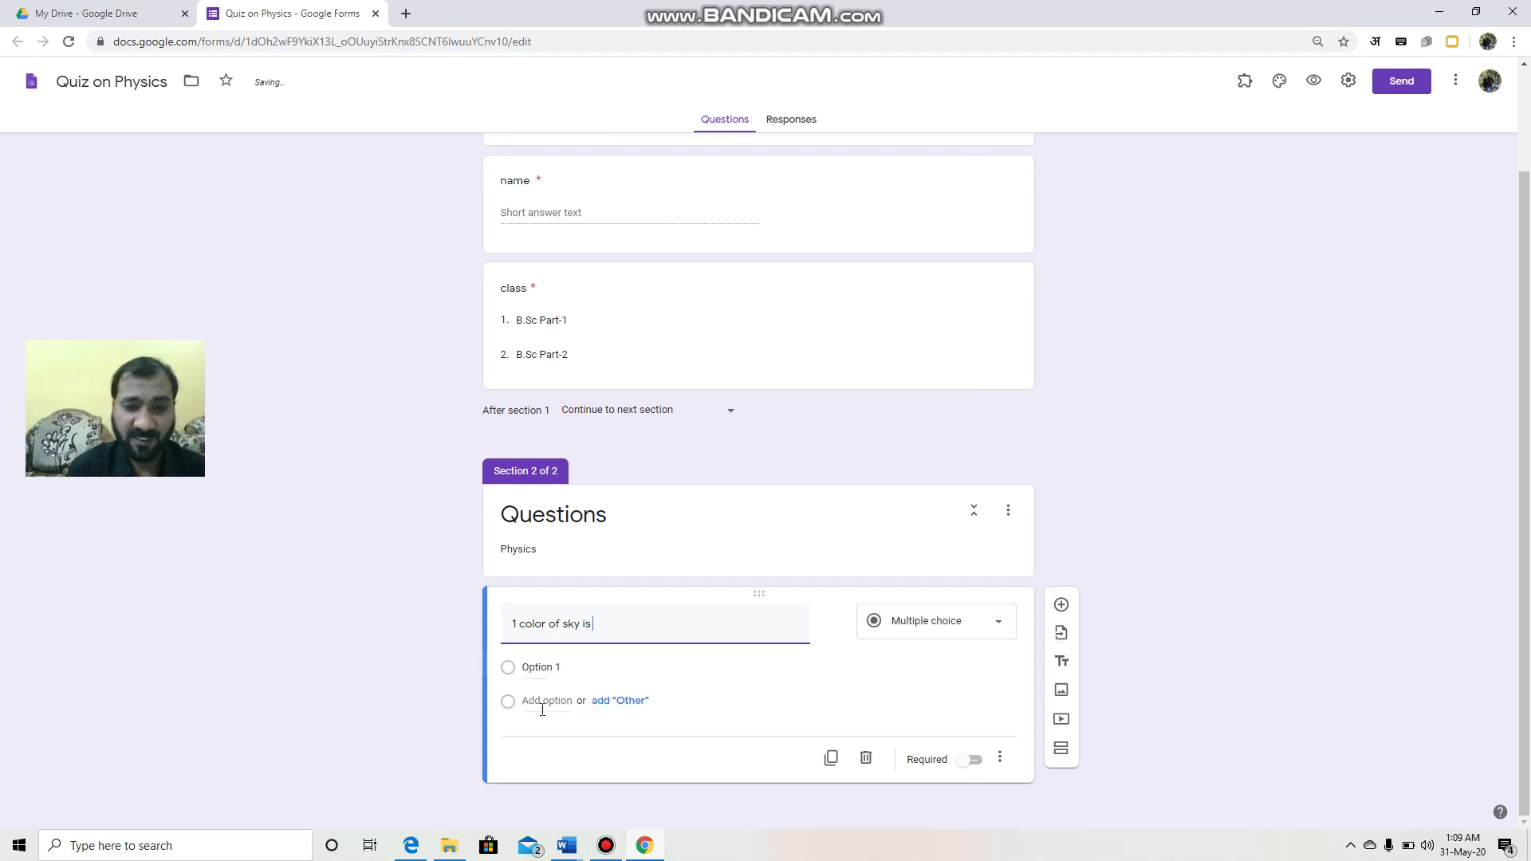
# Step: Add choices pink, blue, red, green plus Other, and make the question required
pyautogui.click(558, 670)
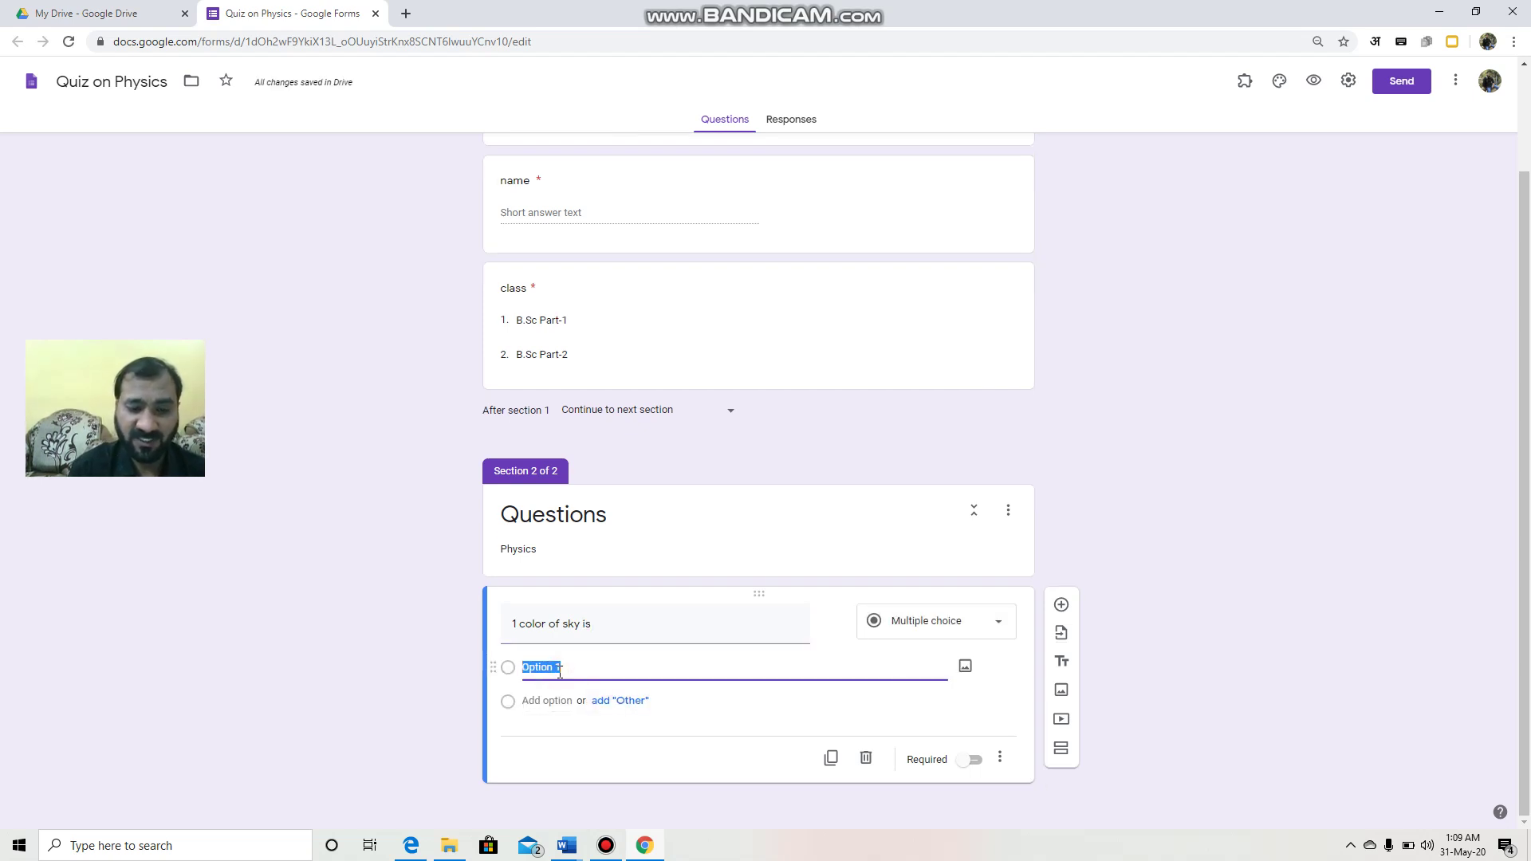
pyautogui.write('pink')
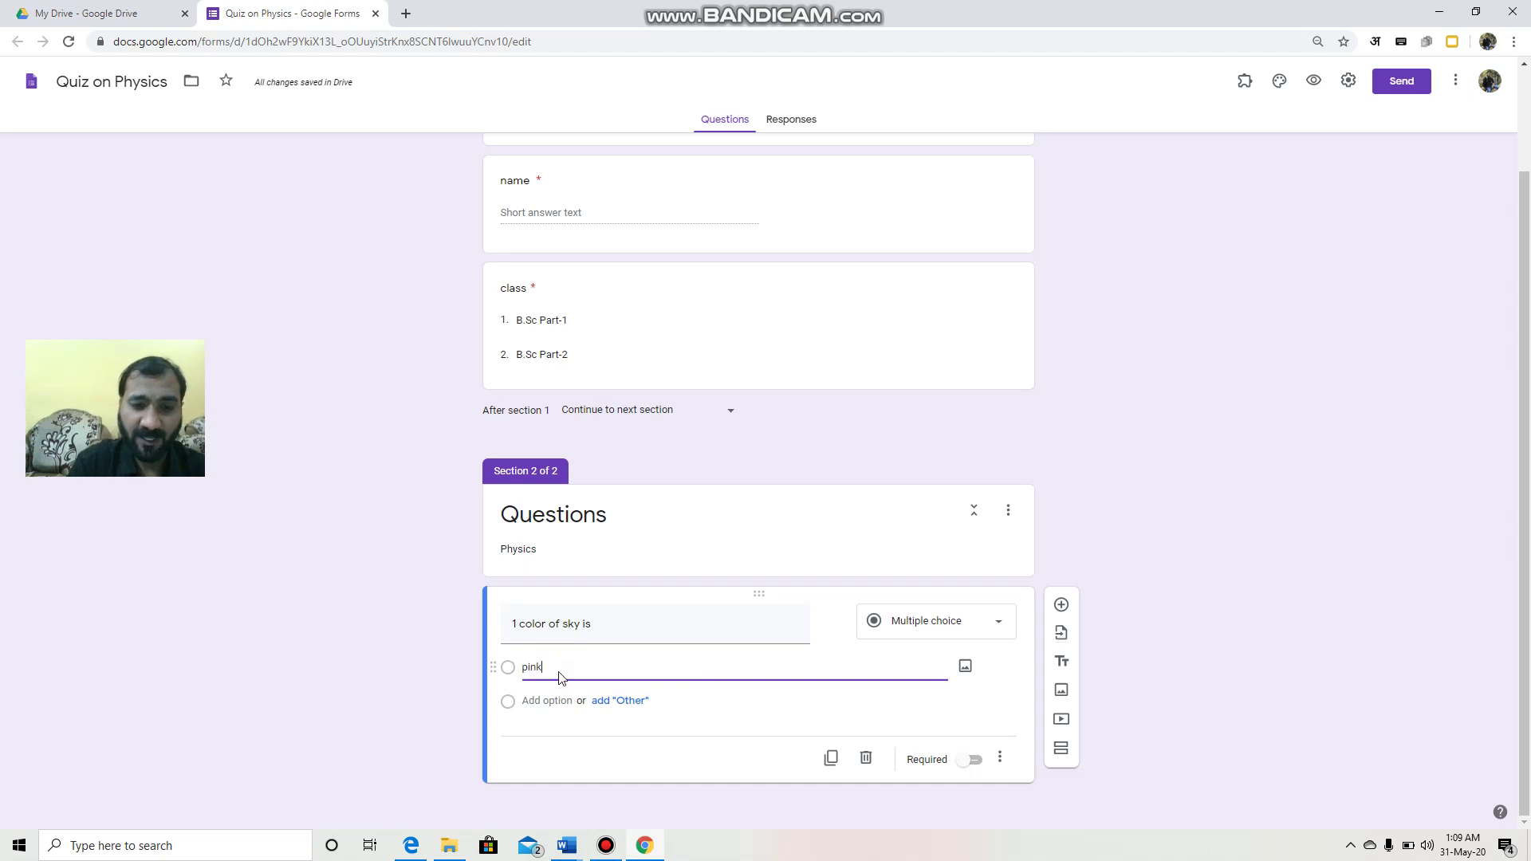
pyautogui.click(630, 701)
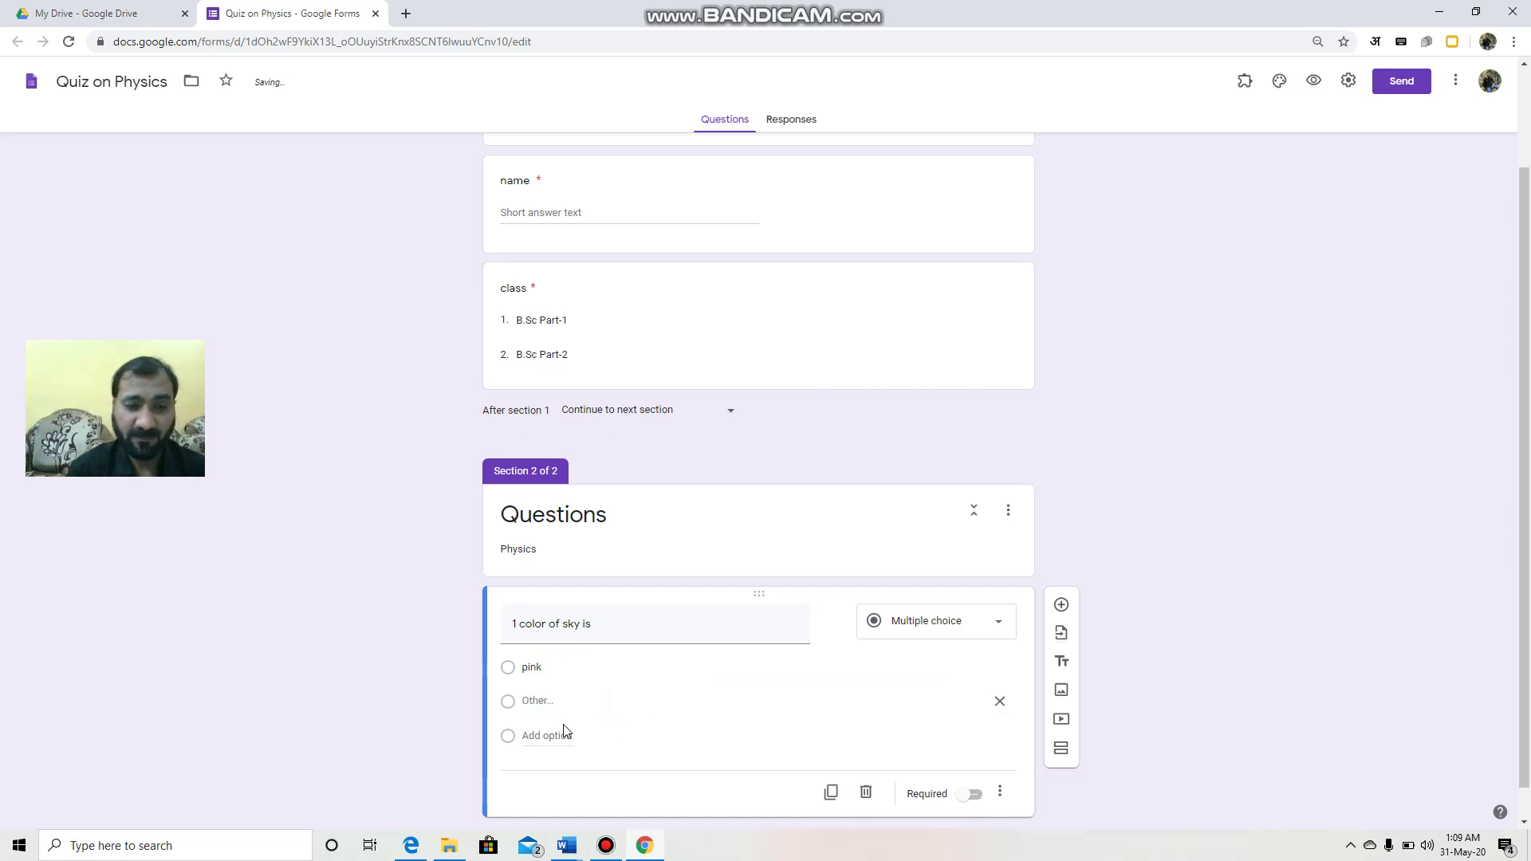
pyautogui.click(556, 736)
pyautogui.write('blue')
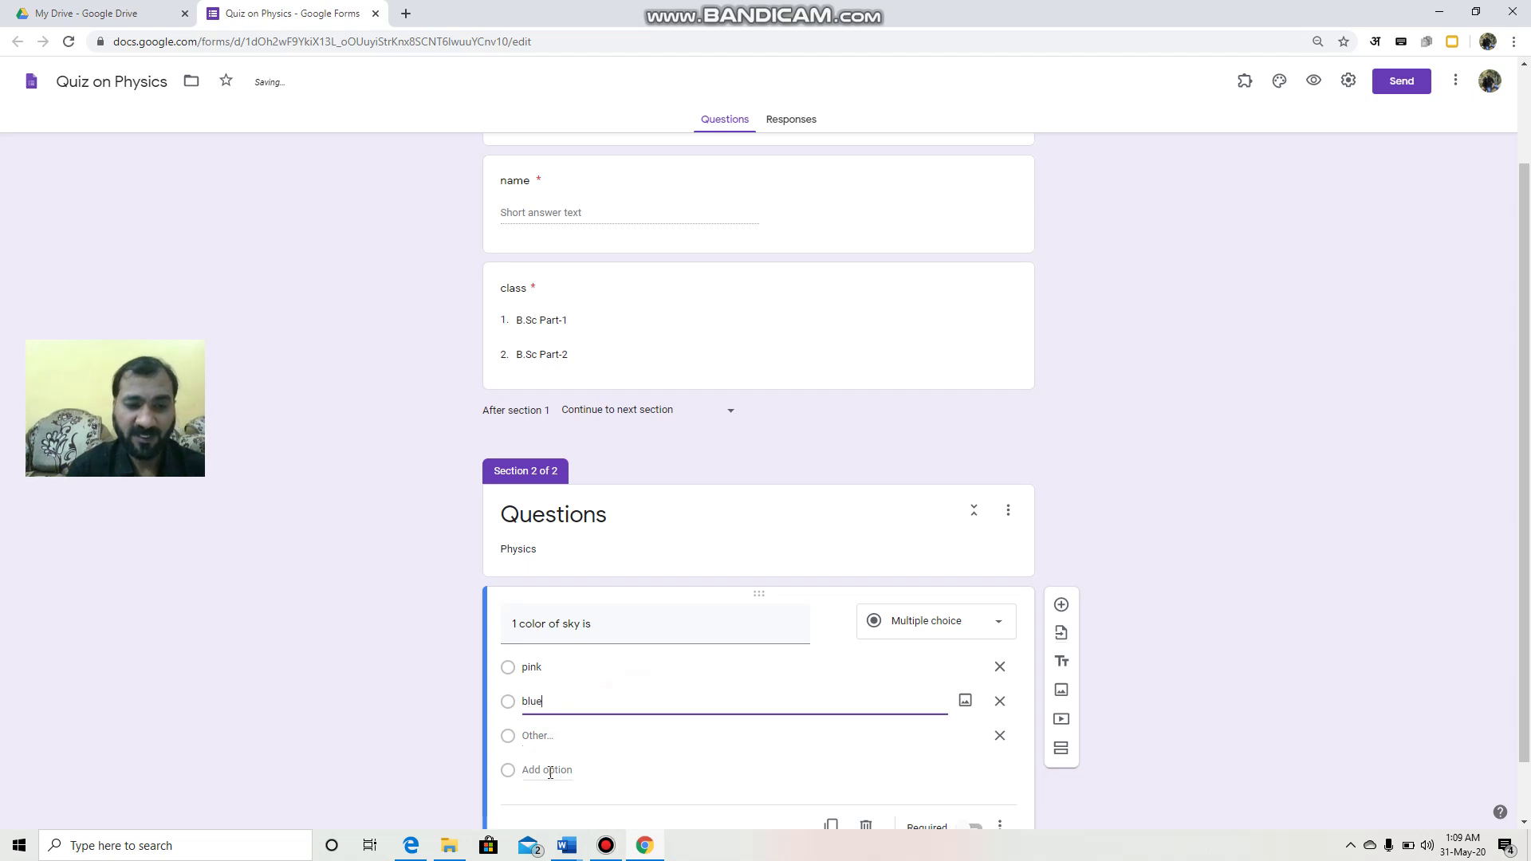
pyautogui.click(550, 770)
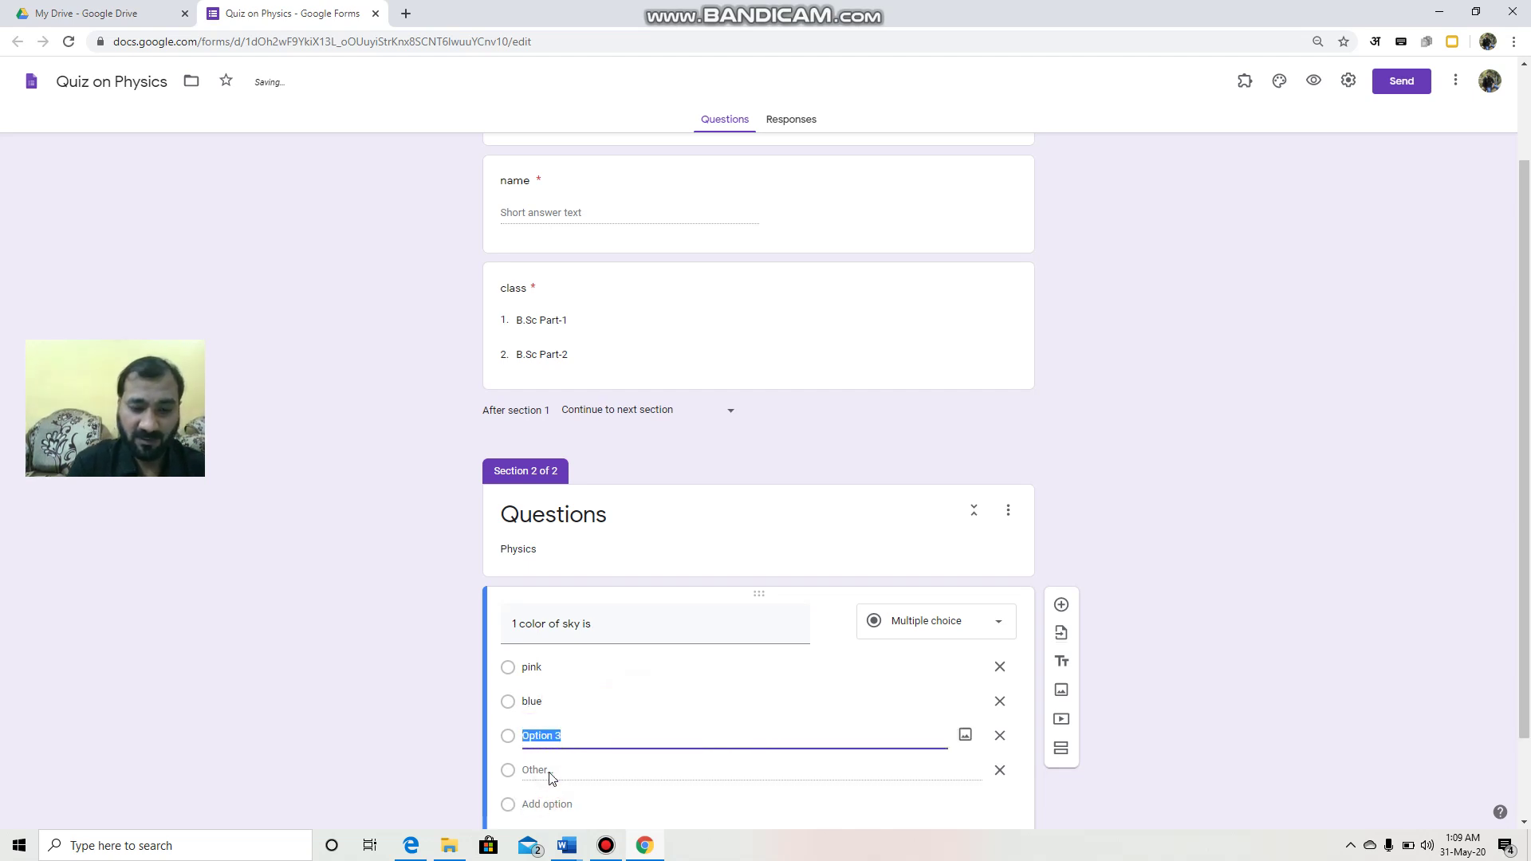
pyautogui.write('red')
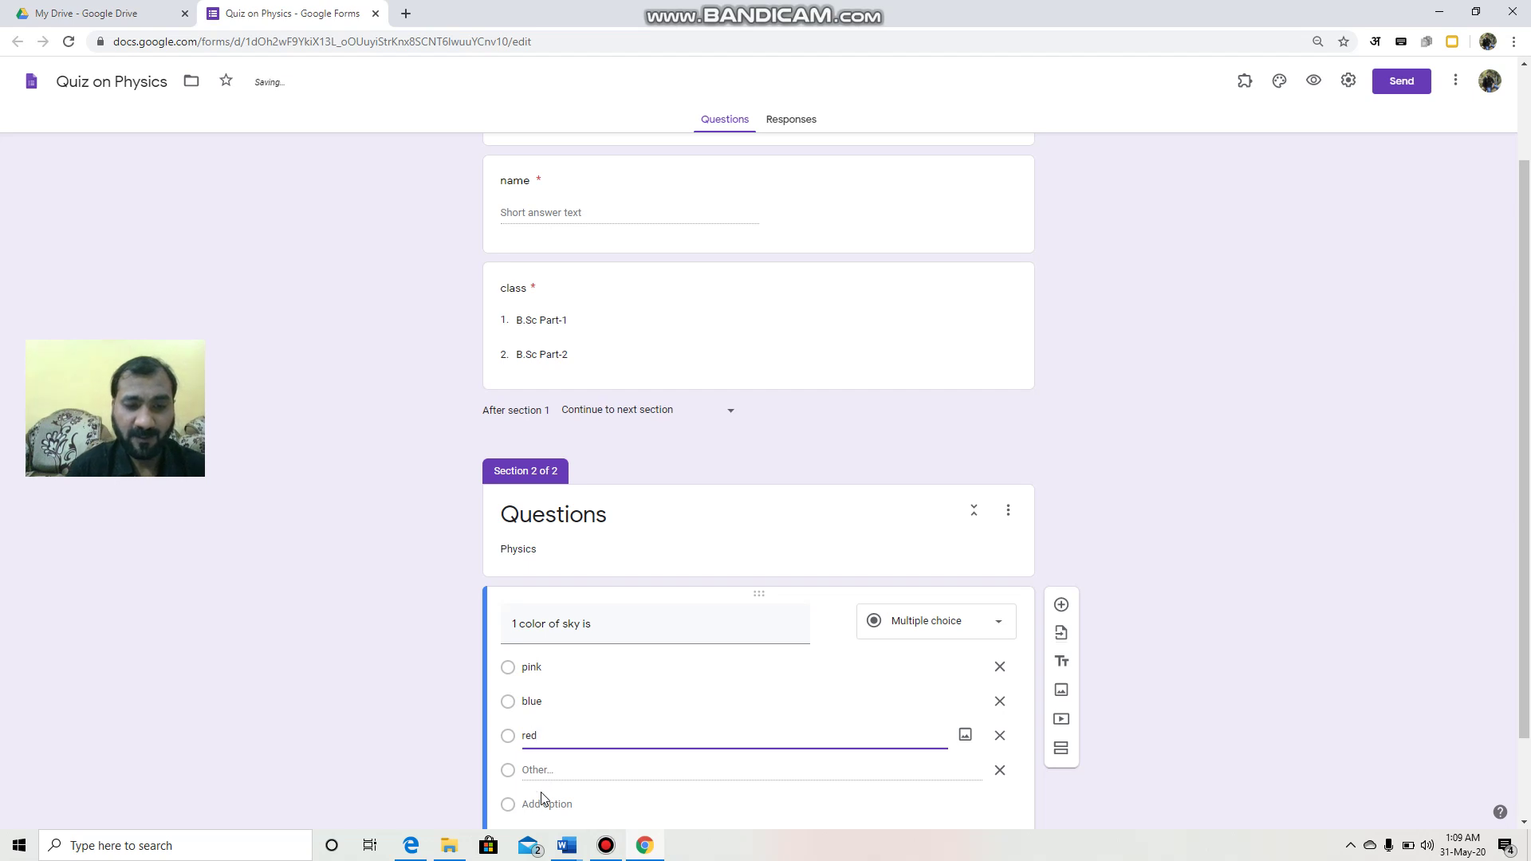
pyautogui.click(547, 804)
pyautogui.write('green')
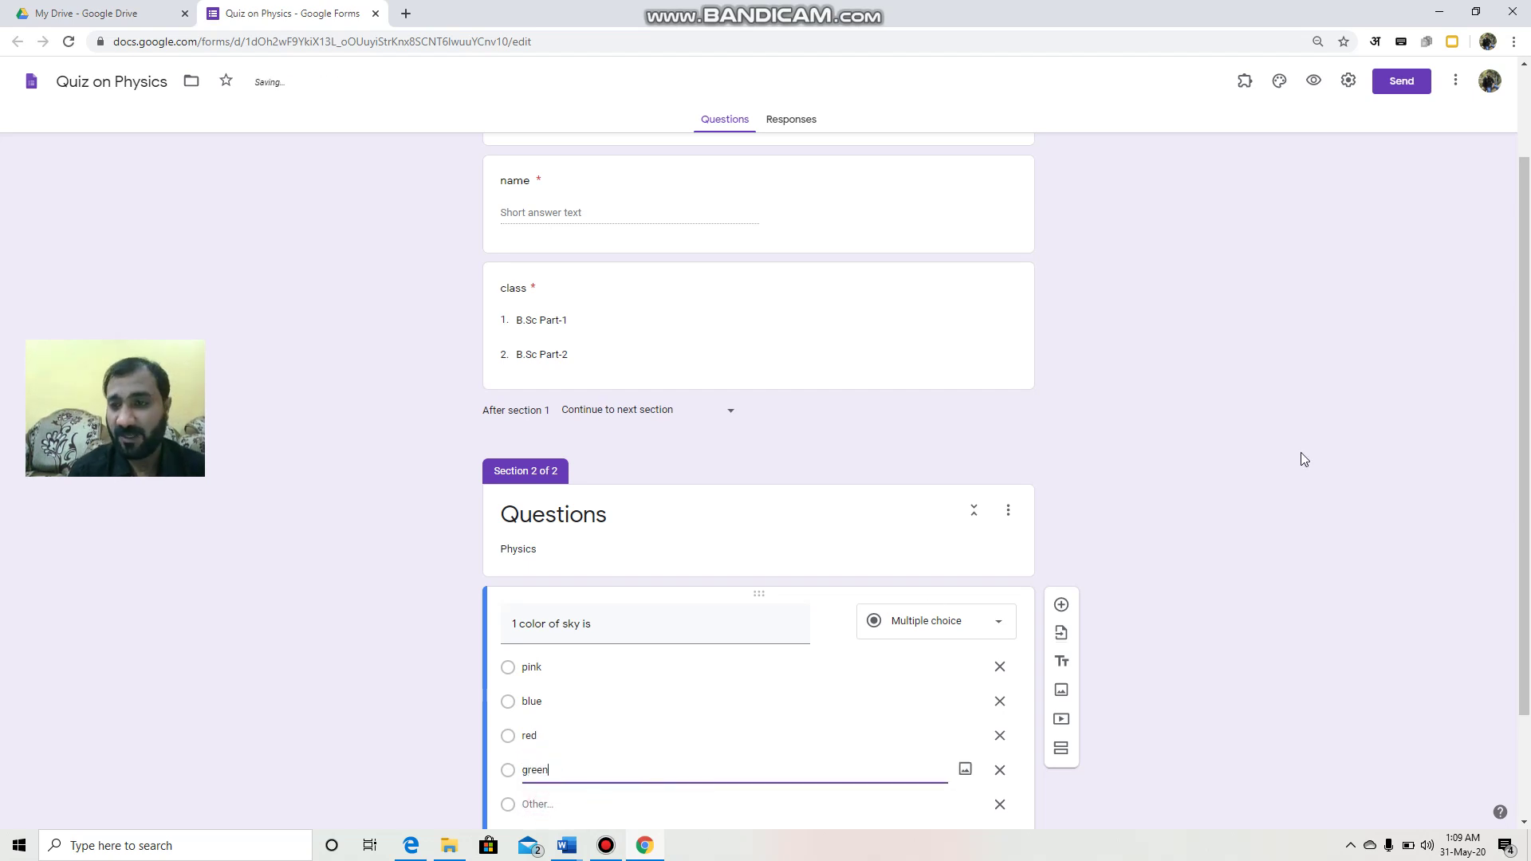
pyautogui.scroll(-2, 1529, 476)
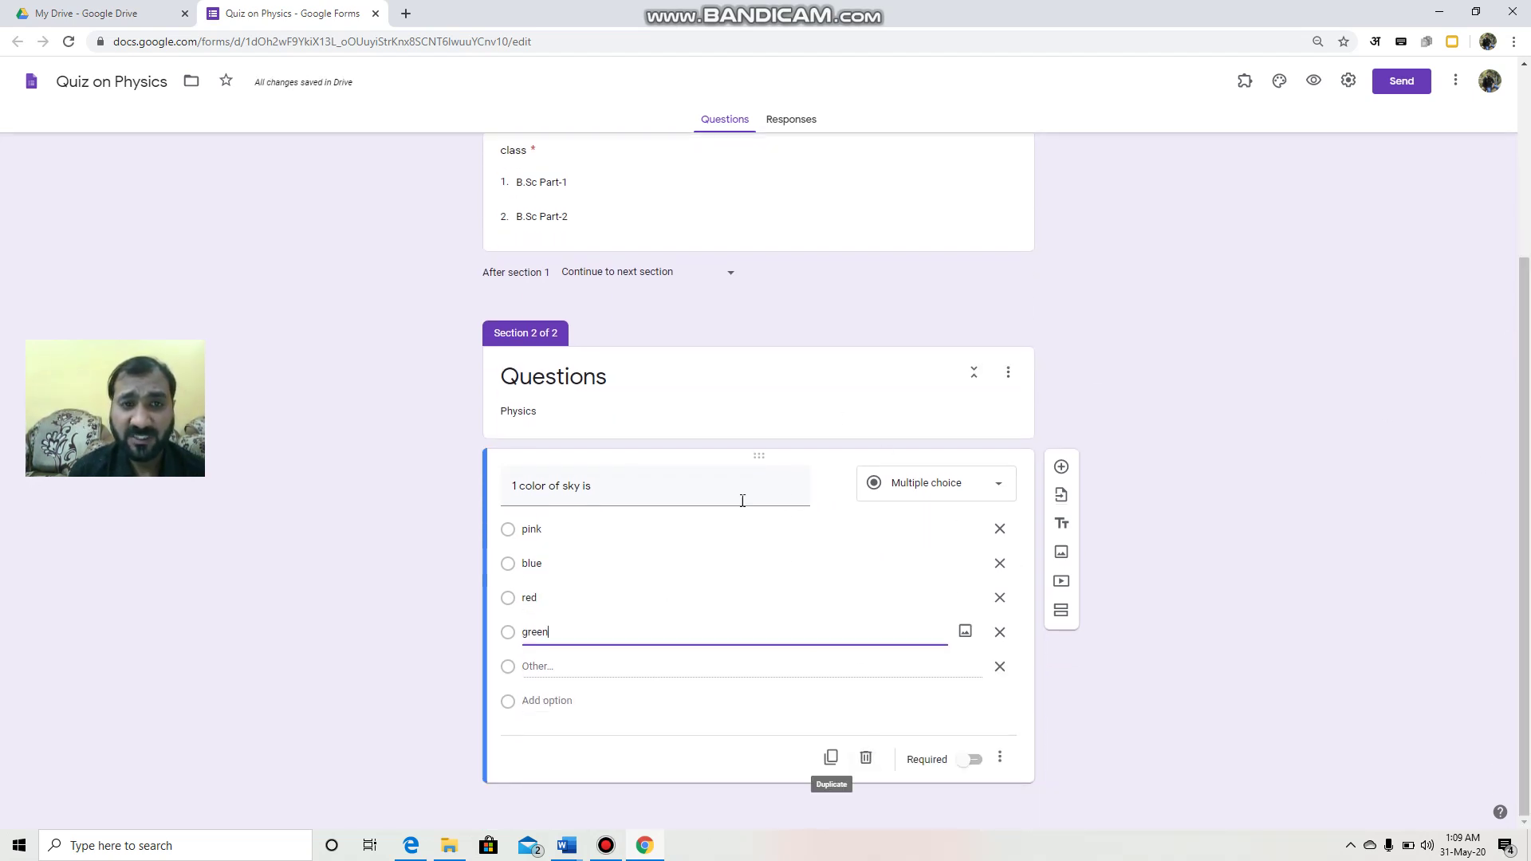
pyautogui.click(973, 760)
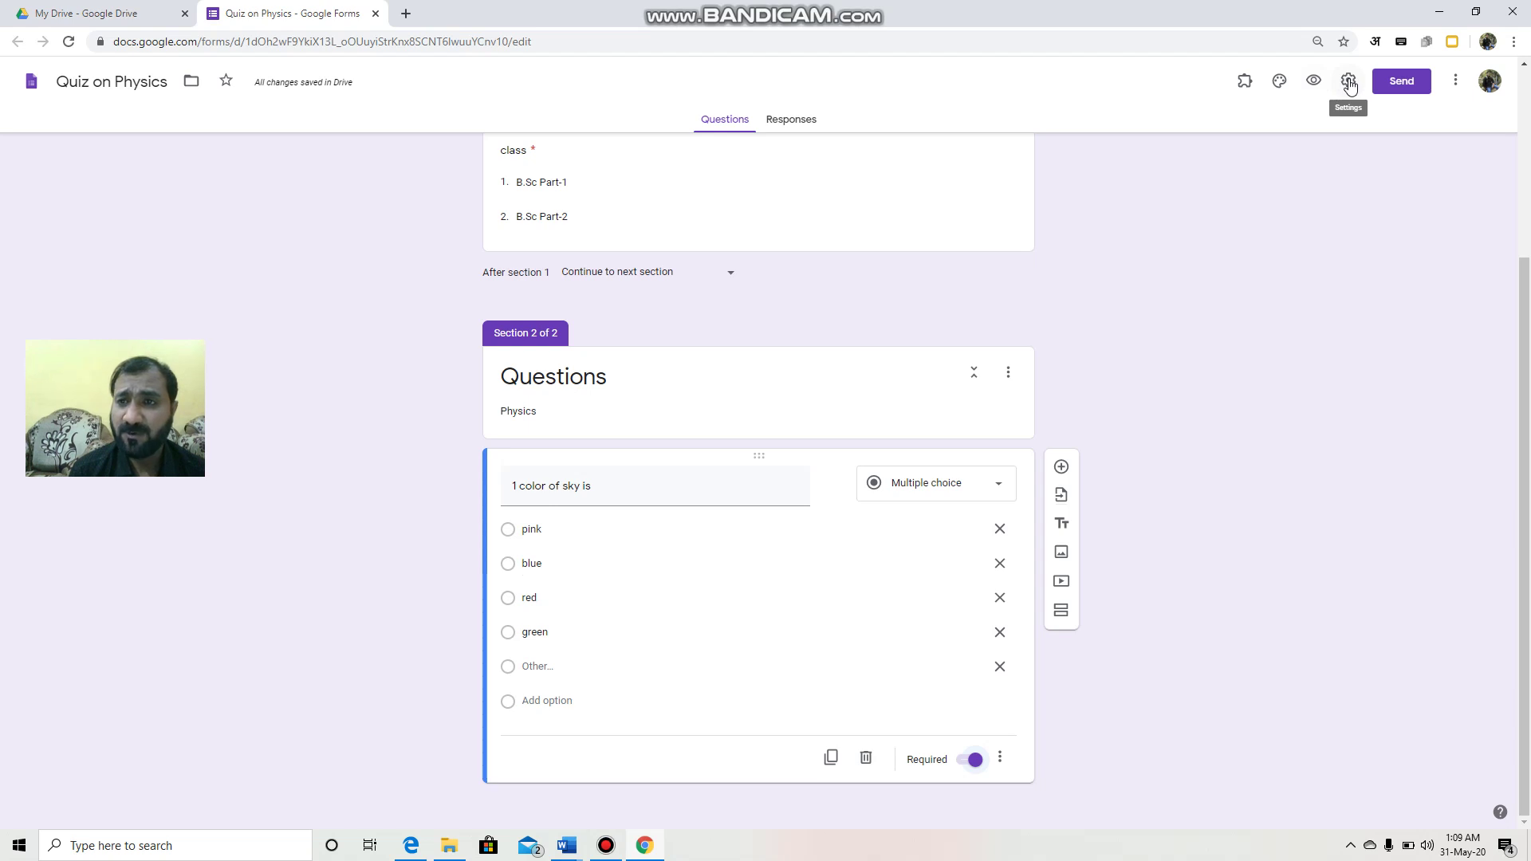
# Step: In Settings, collect emails, limit to one response, show summary charts and a progress bar
pyautogui.click(1348, 82)
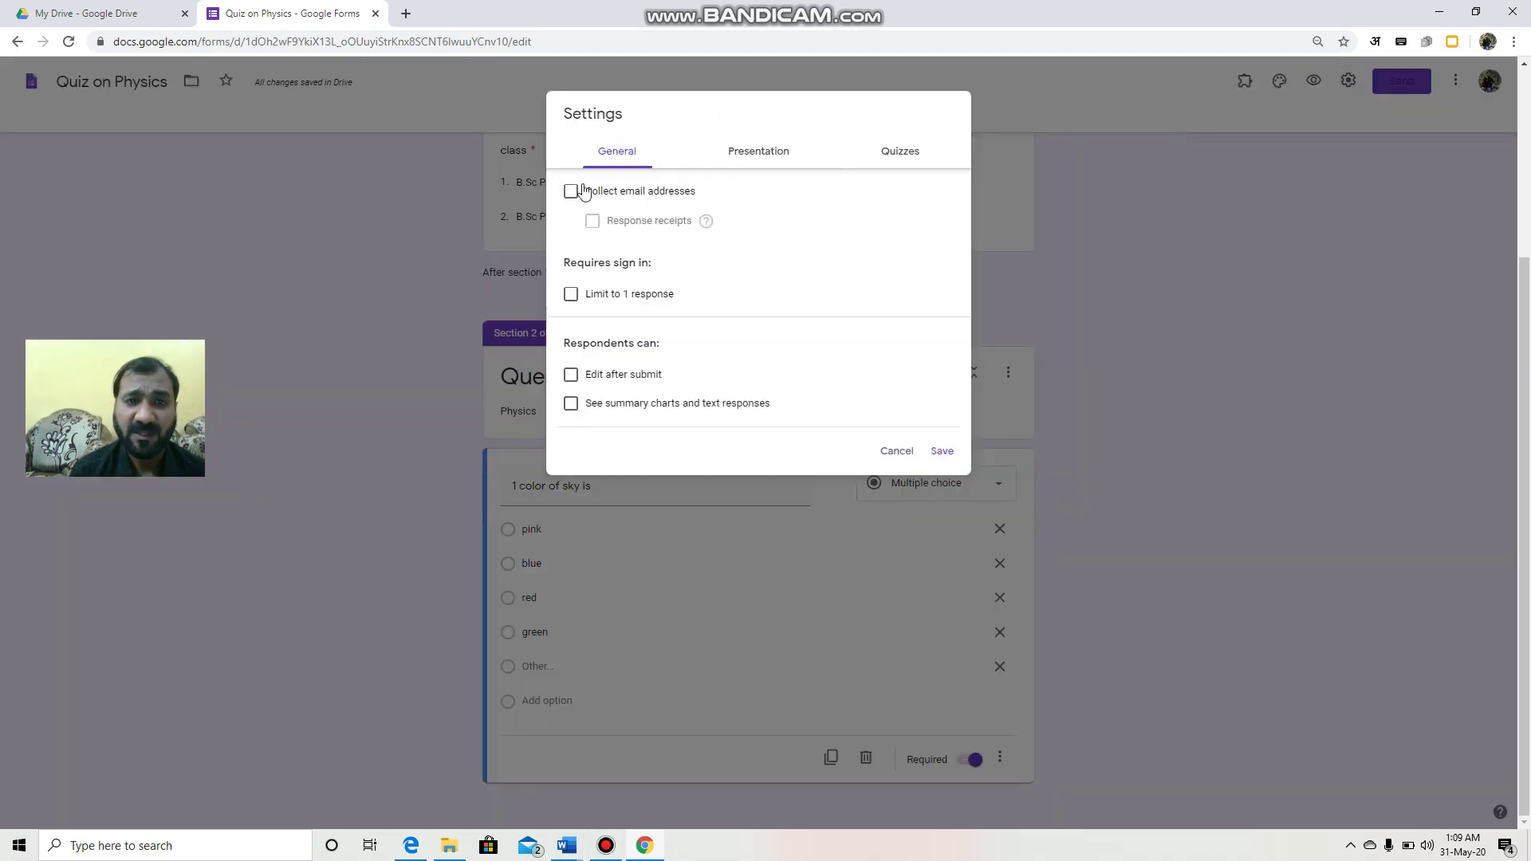
pyautogui.click(573, 194)
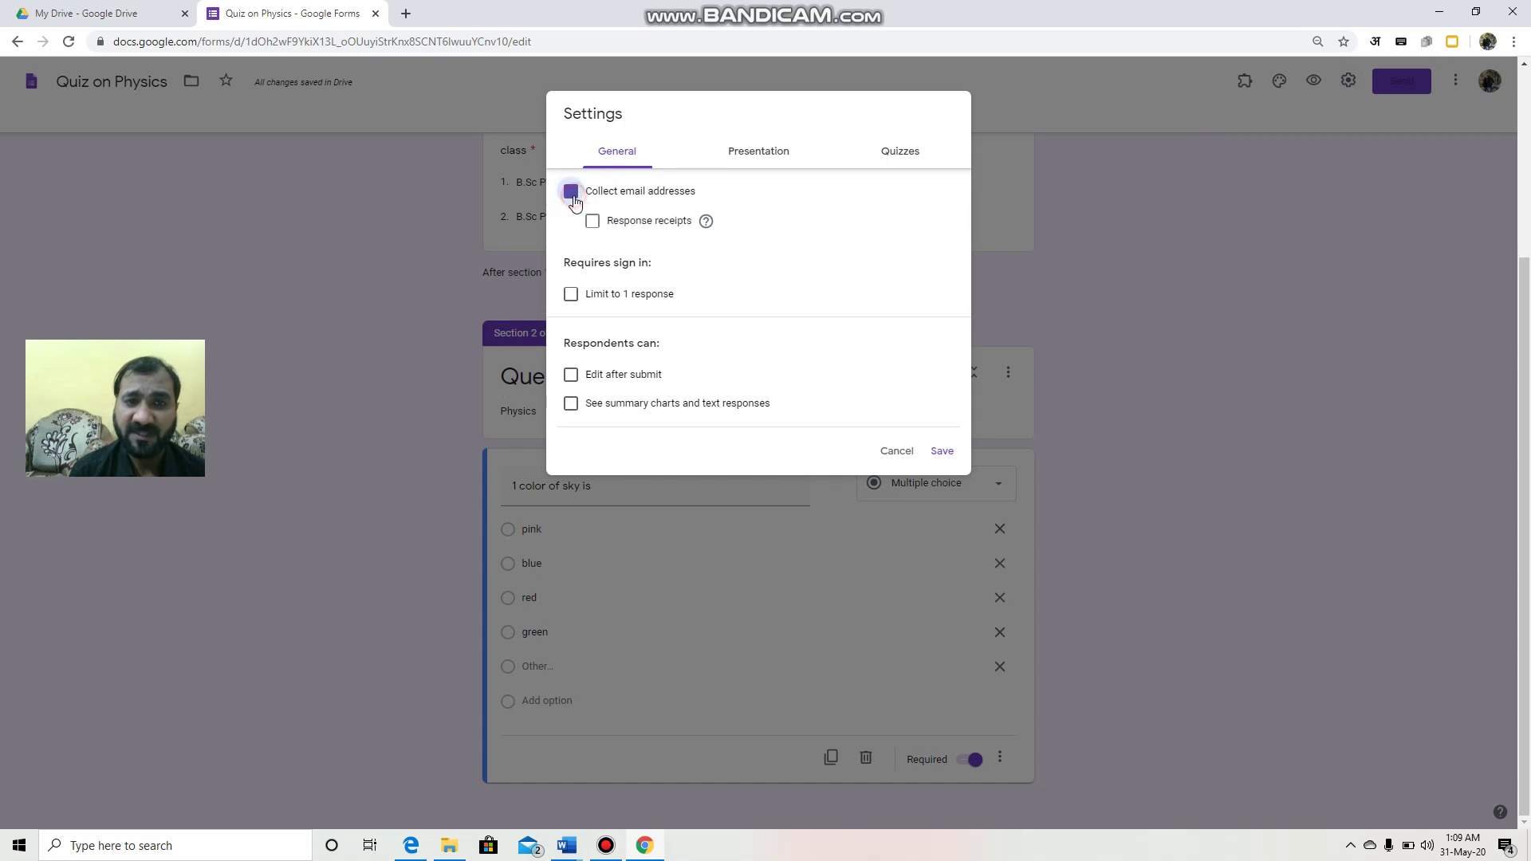
pyautogui.click(572, 295)
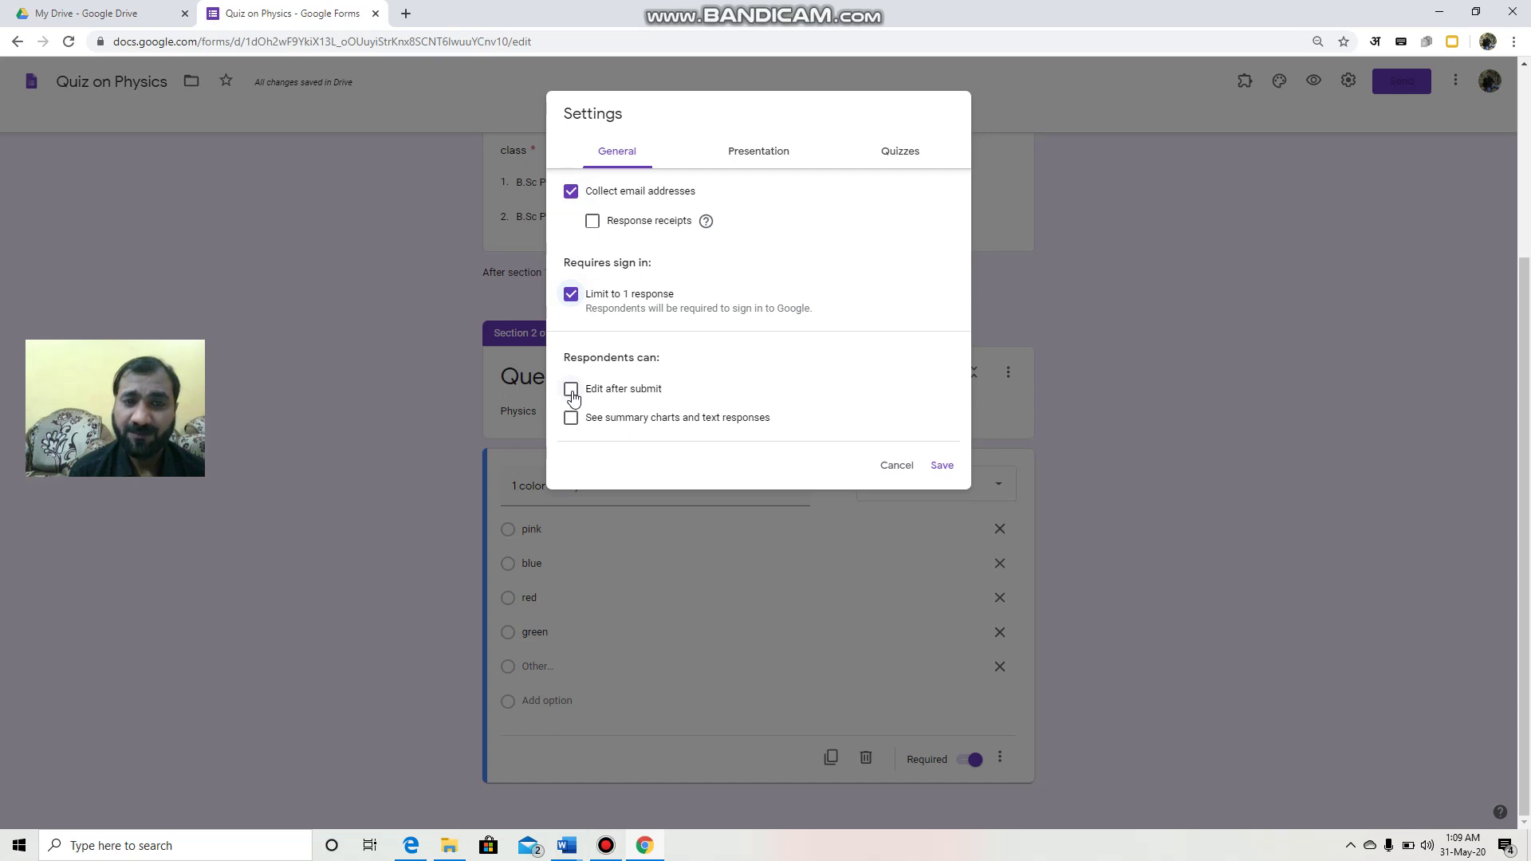
pyautogui.click(571, 418)
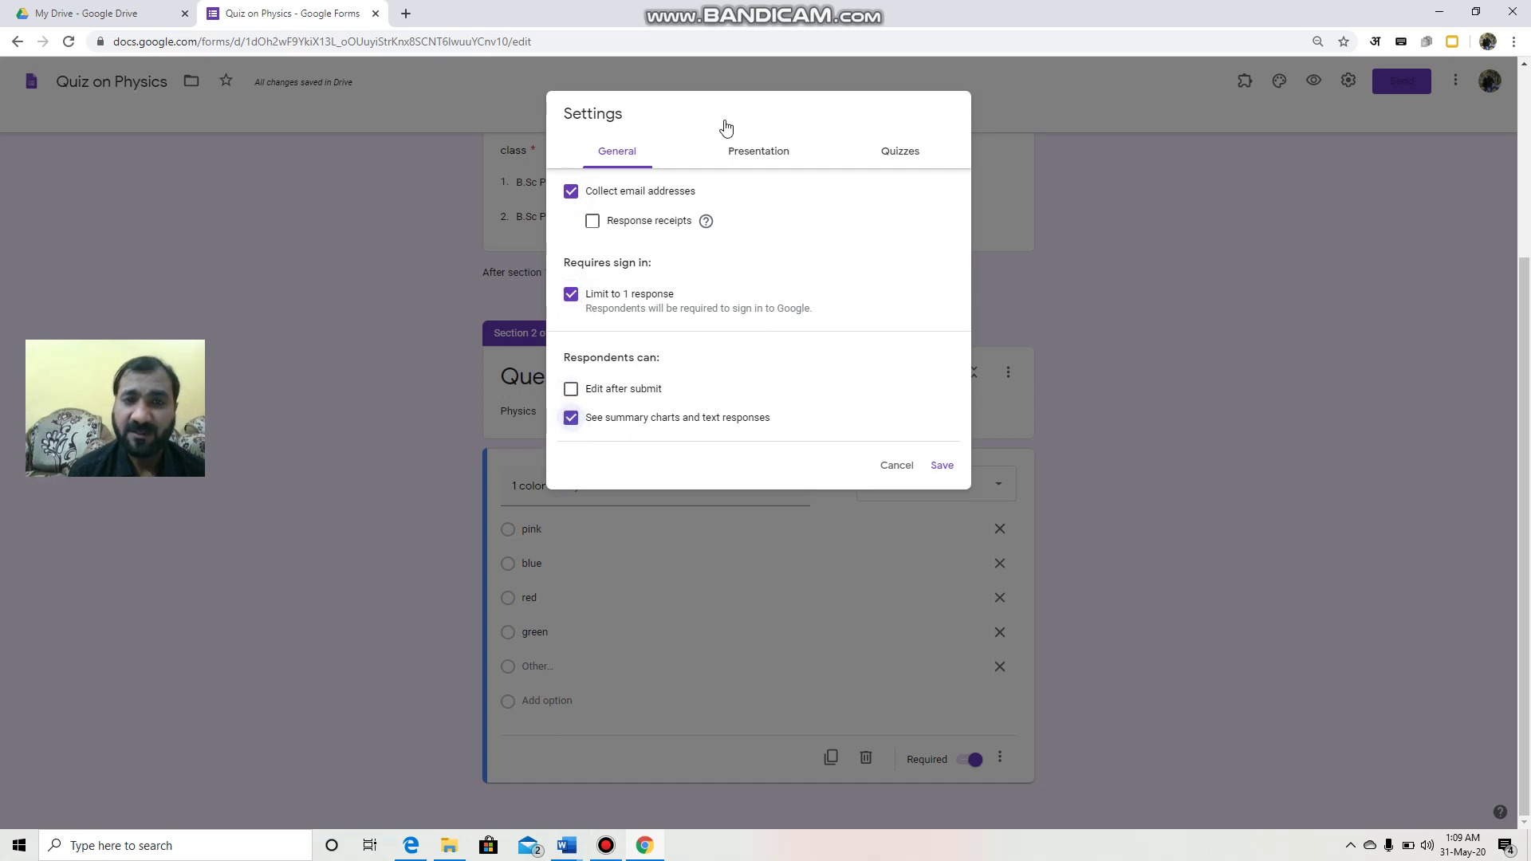
pyautogui.click(758, 152)
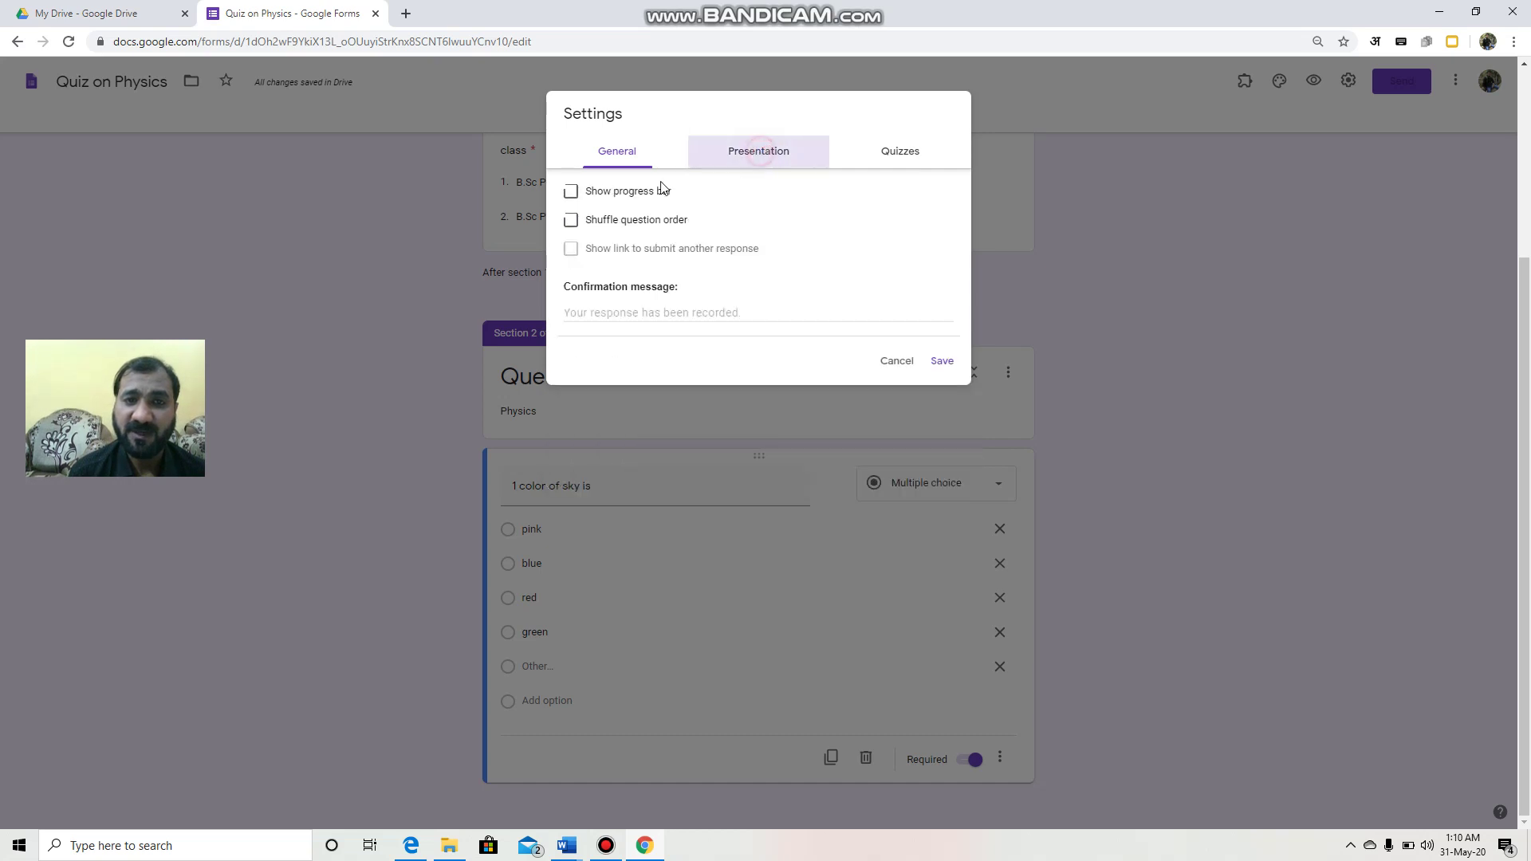
pyautogui.click(571, 192)
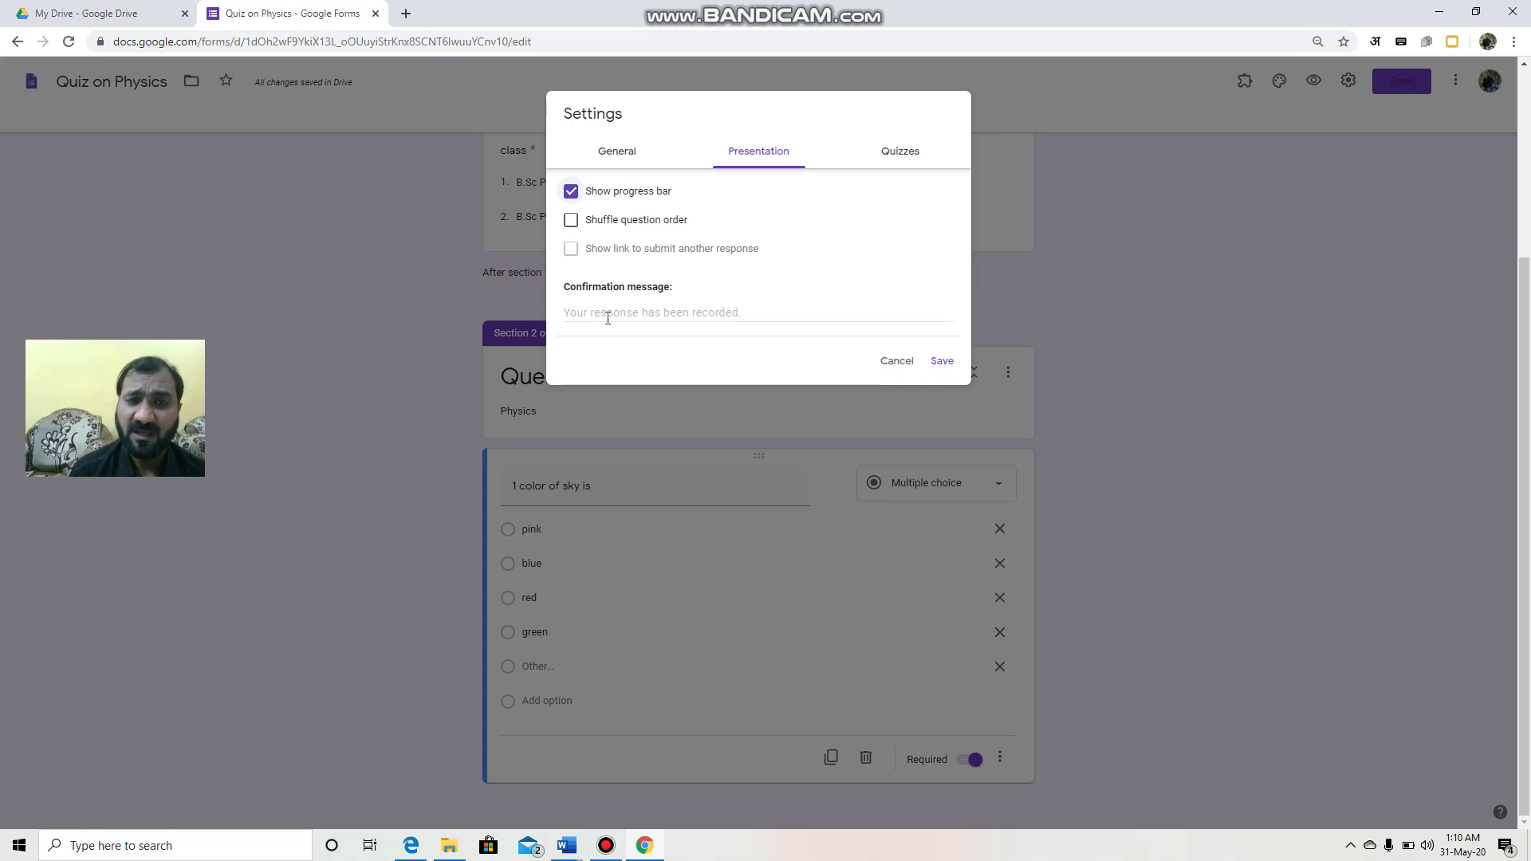
# Step: Make the form a quiz hiding missed questions, correct answers and point values, then save
pyautogui.click(899, 153)
pyautogui.click(579, 193)
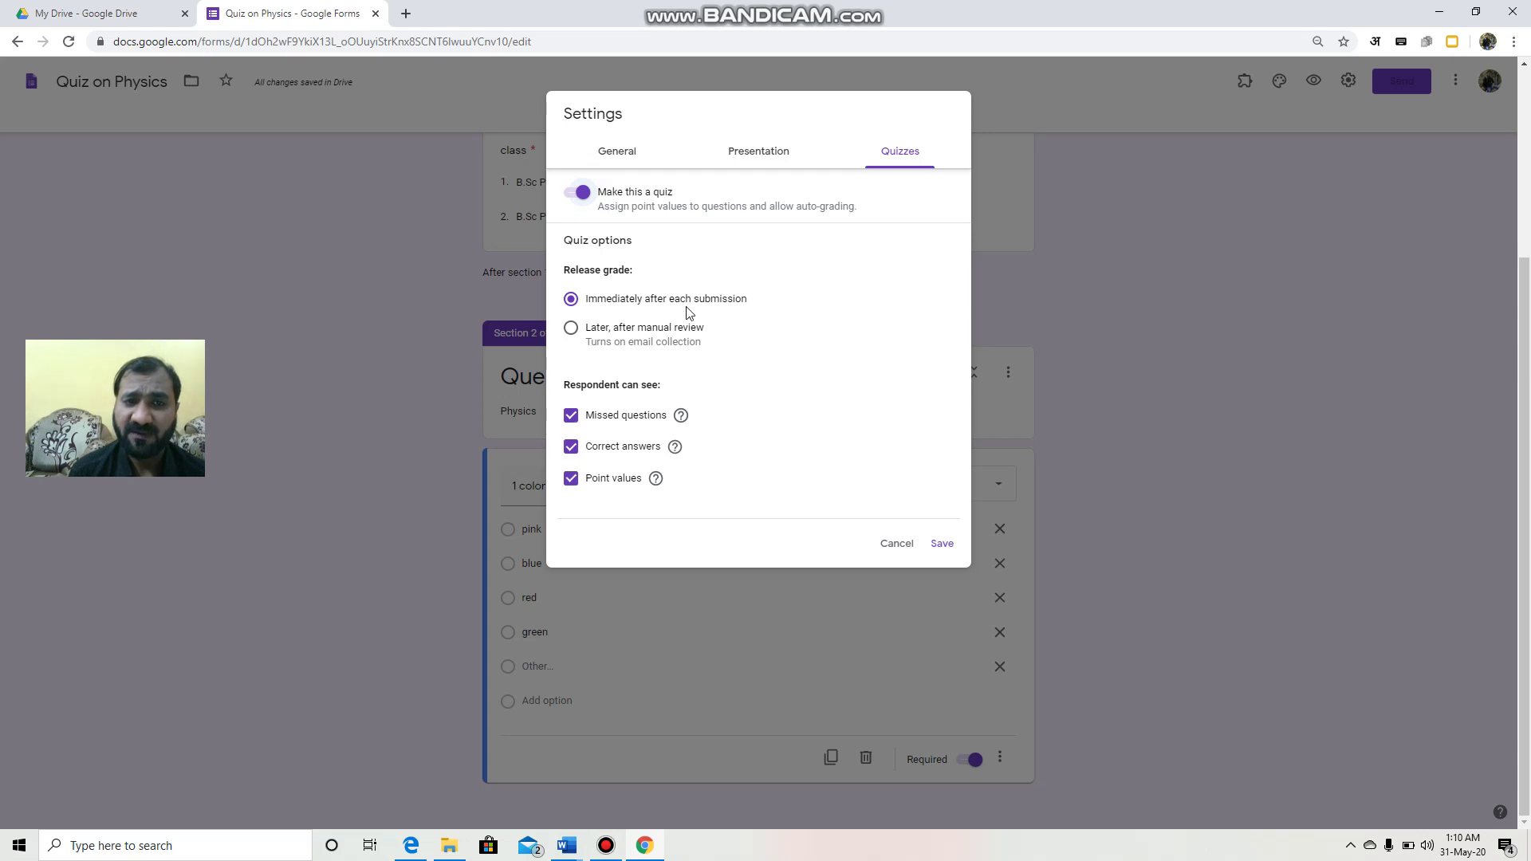
pyautogui.click(571, 416)
pyautogui.click(571, 449)
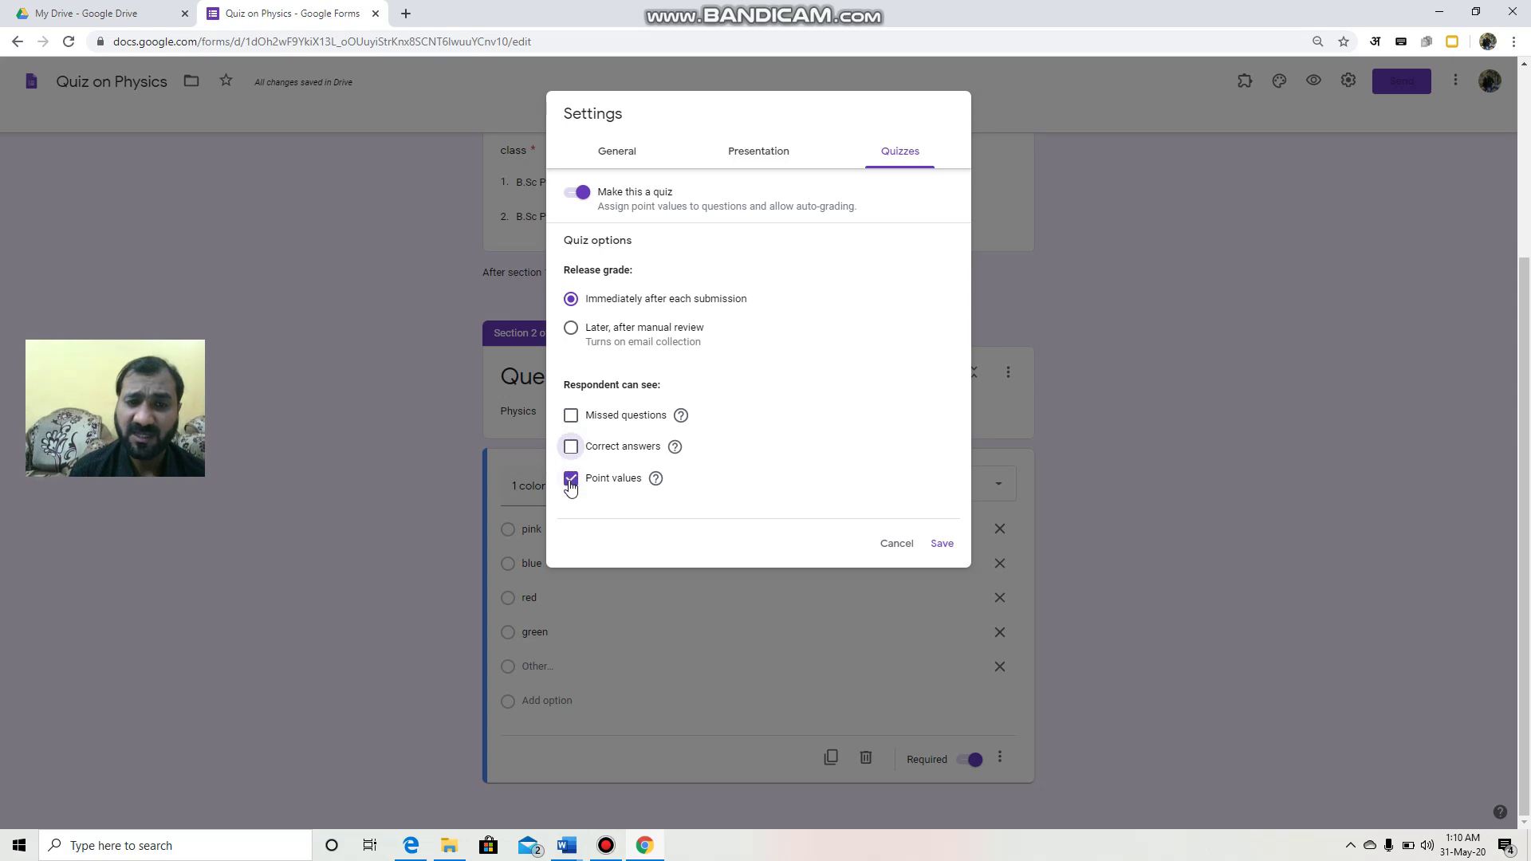
pyautogui.click(572, 480)
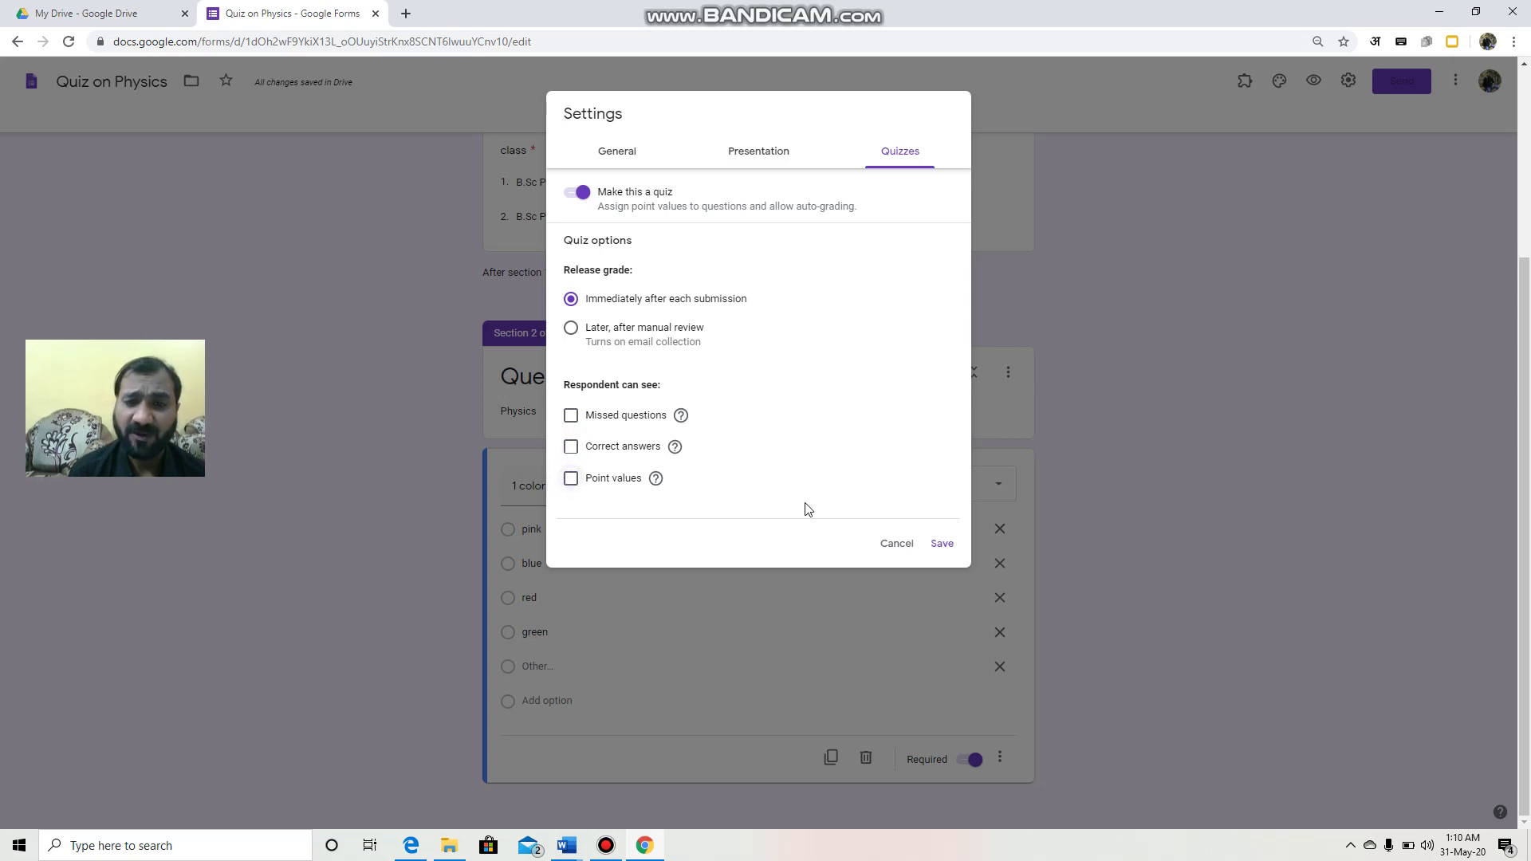
pyautogui.click(941, 544)
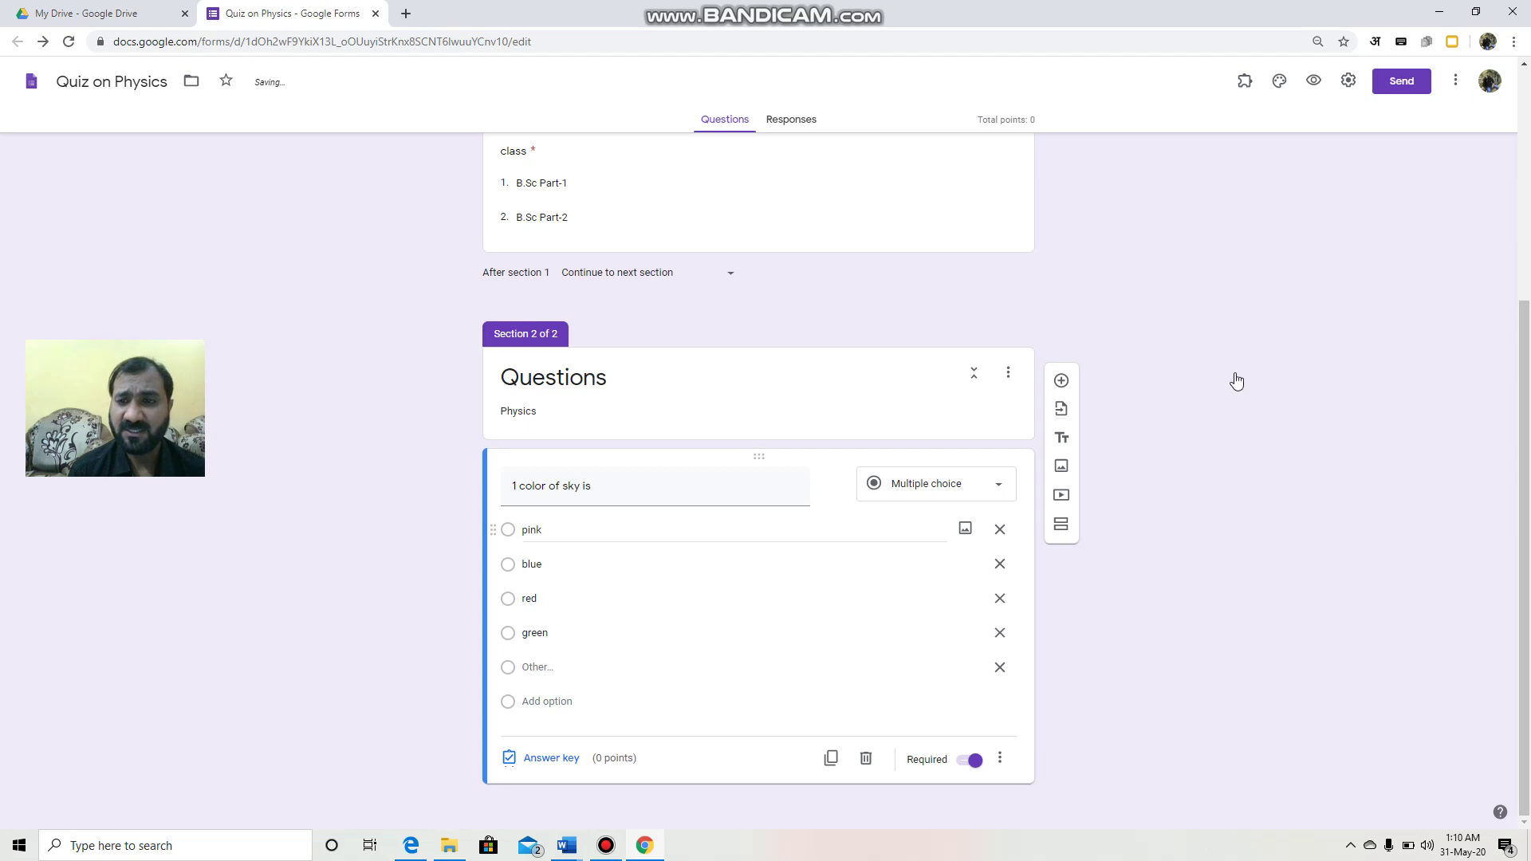
# Step: In the sky question's answer key, mark blue correct for 1 point
pyautogui.click(563, 764)
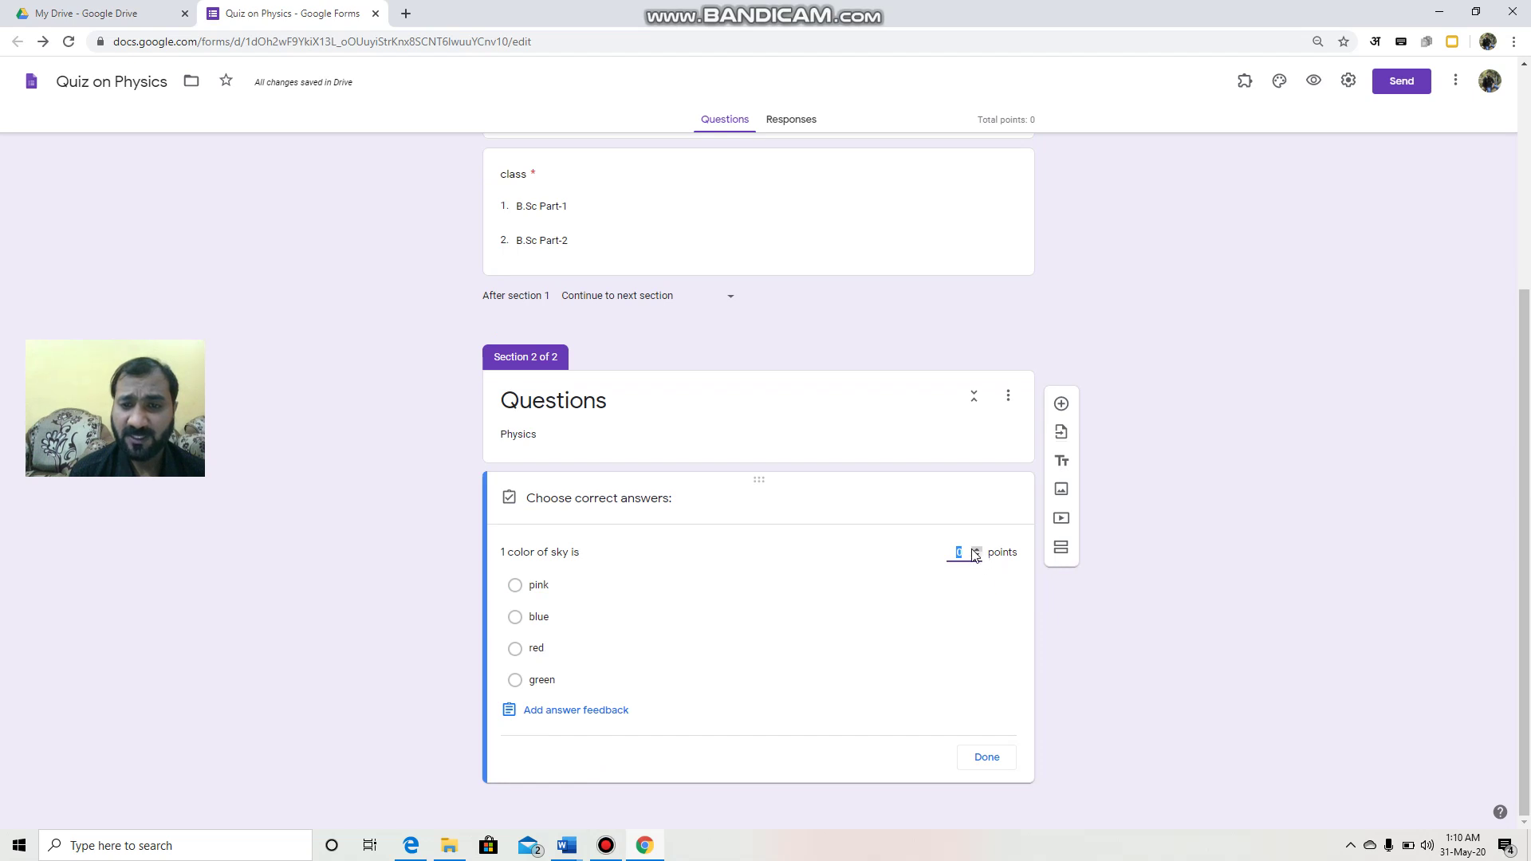
pyautogui.click(977, 548)
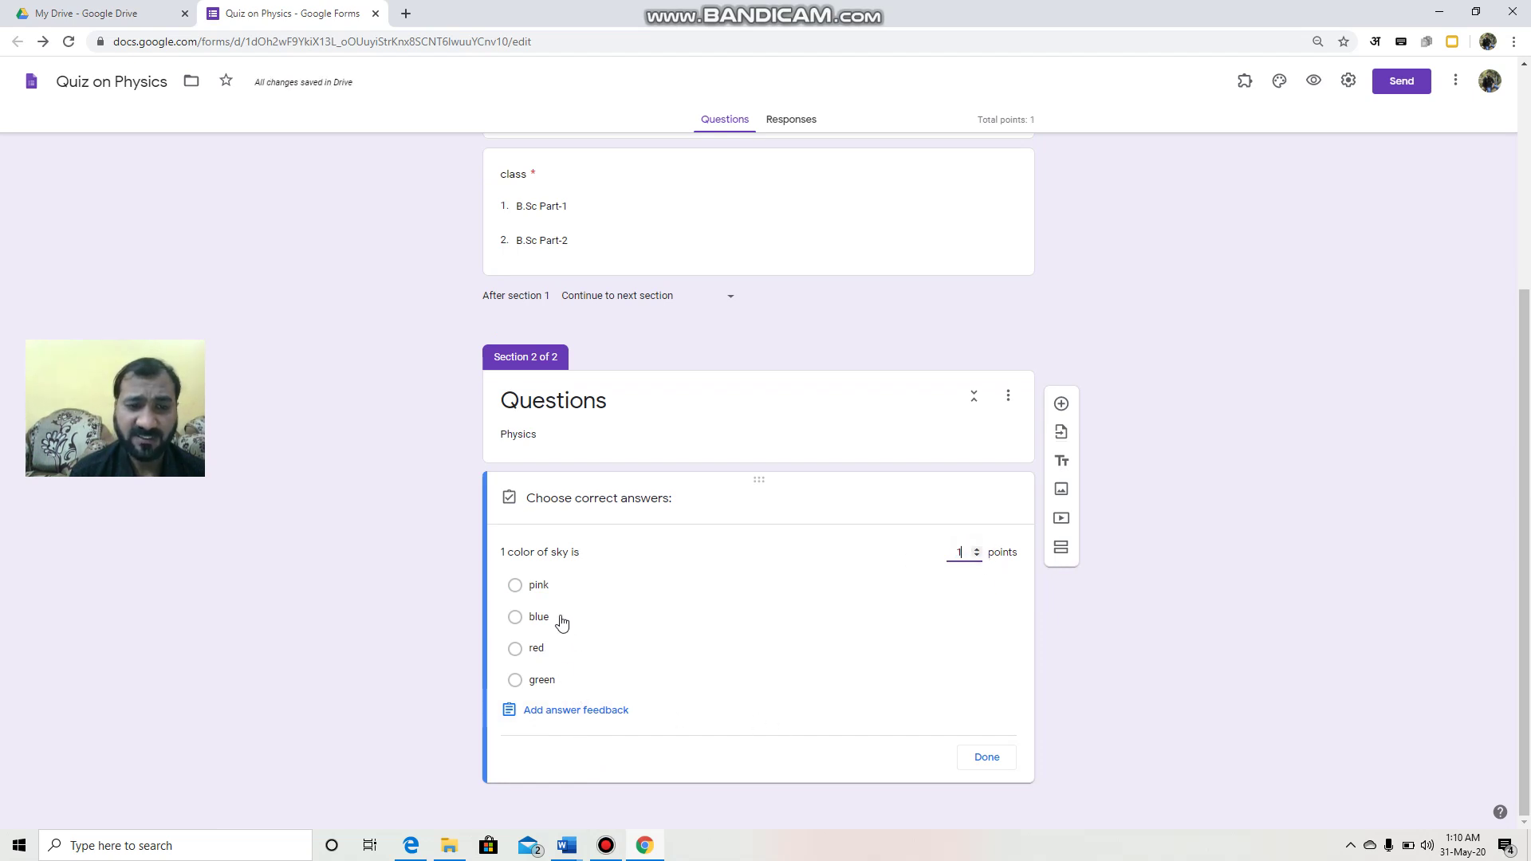
pyautogui.click(539, 621)
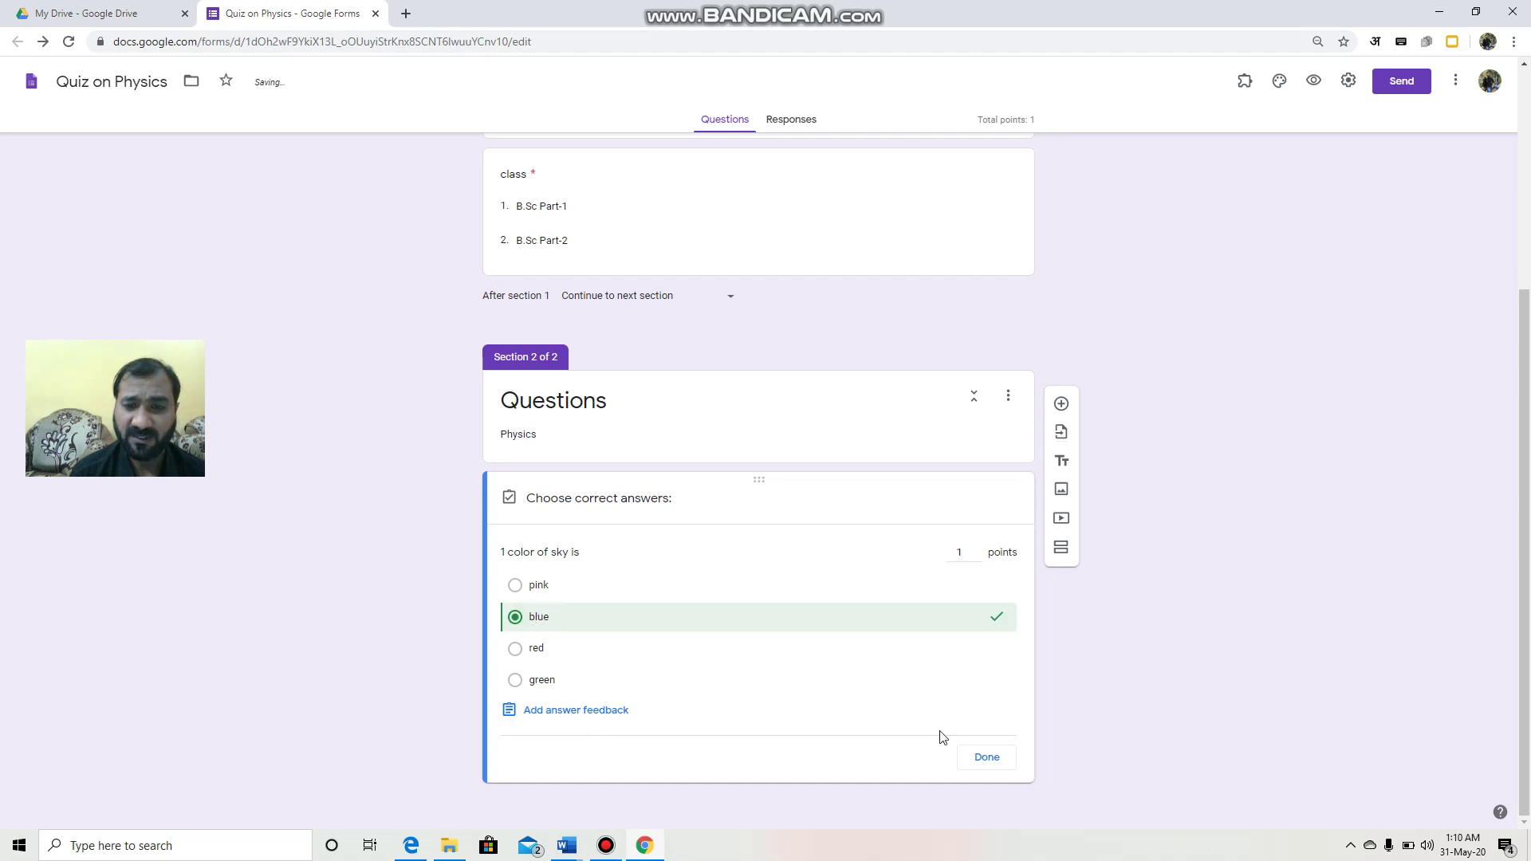
pyautogui.click(989, 759)
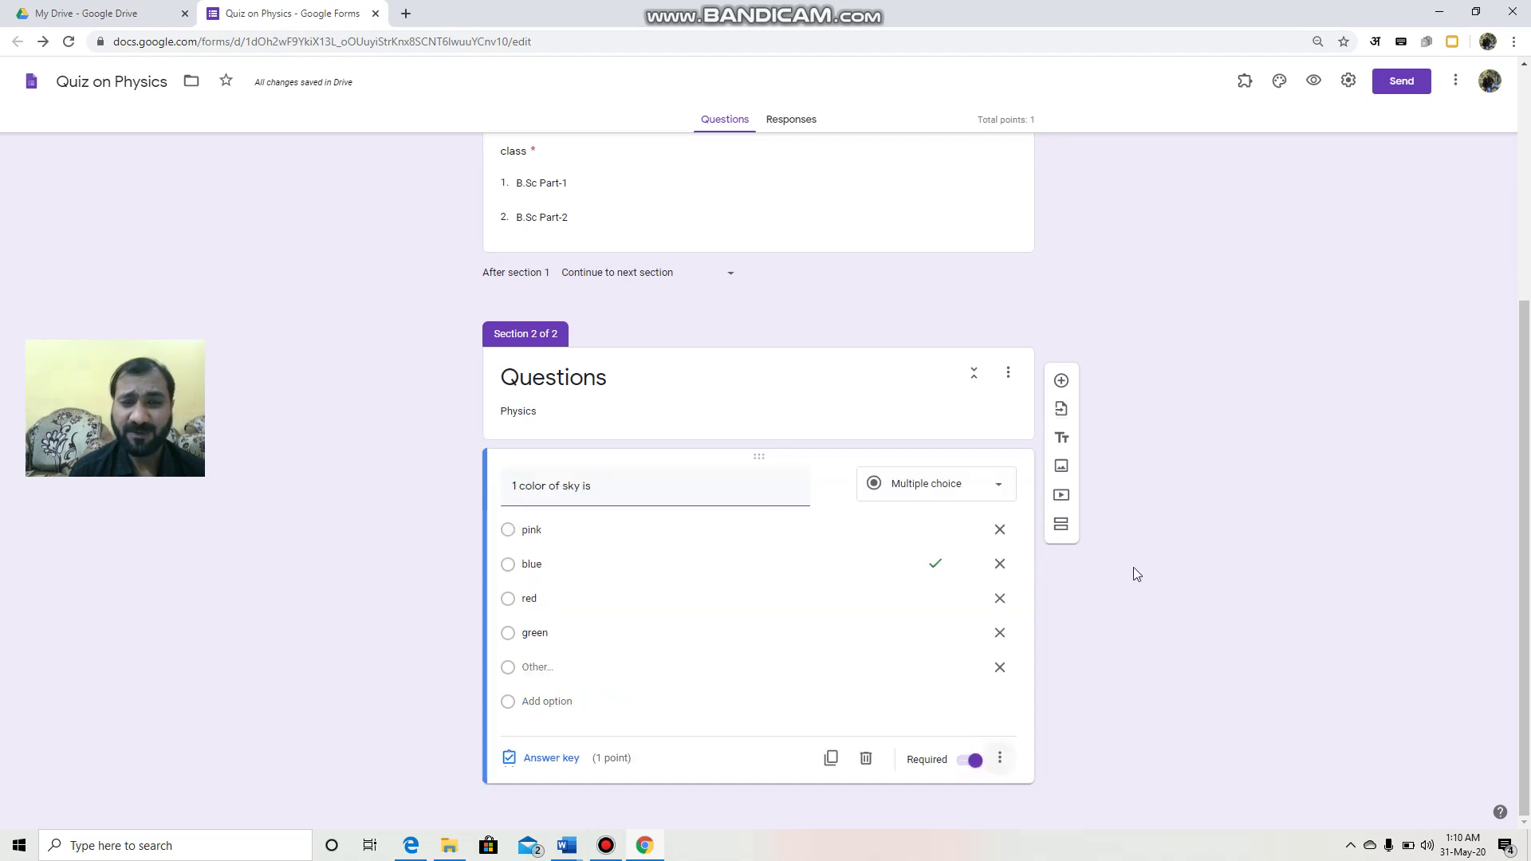
pyautogui.moveTo(1527, 419); pyautogui.dragTo(1527, 189)
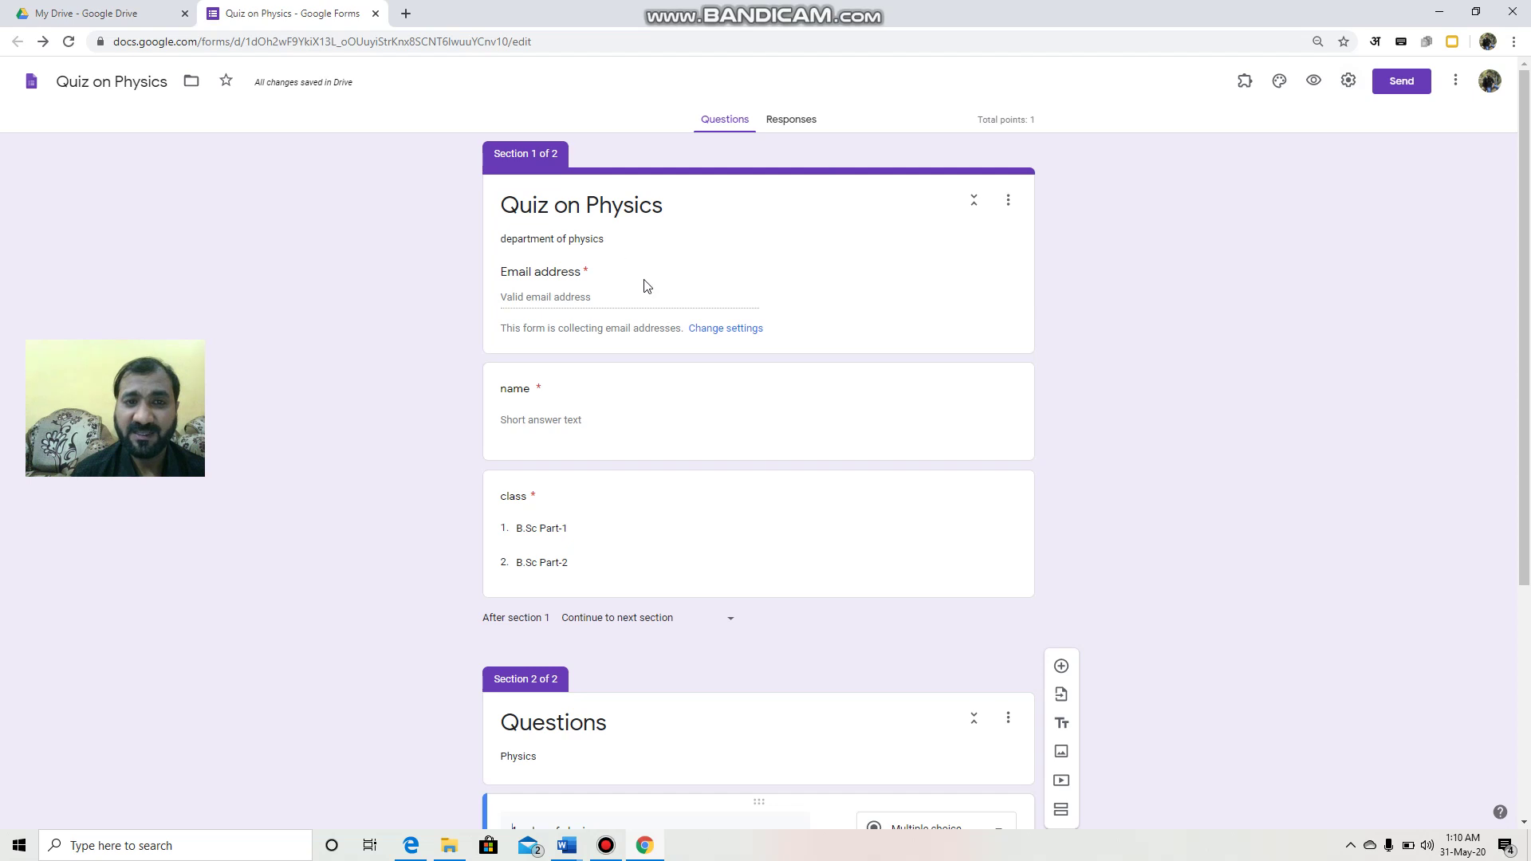
# Step: Open the Customize Theme panel from the top bar
pyautogui.click(697, 433)
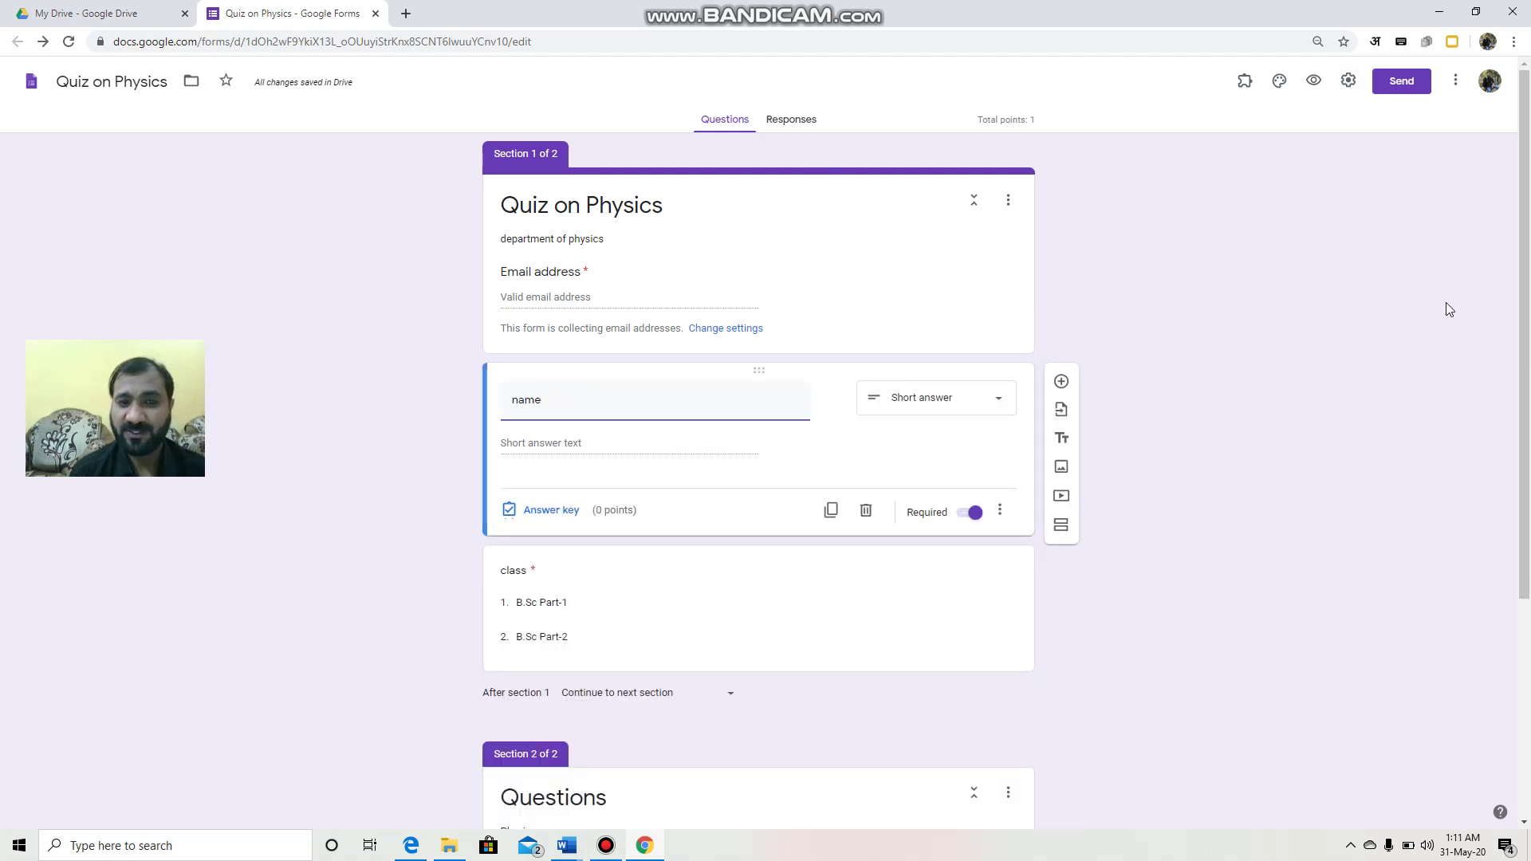
pyautogui.click(1183, 376)
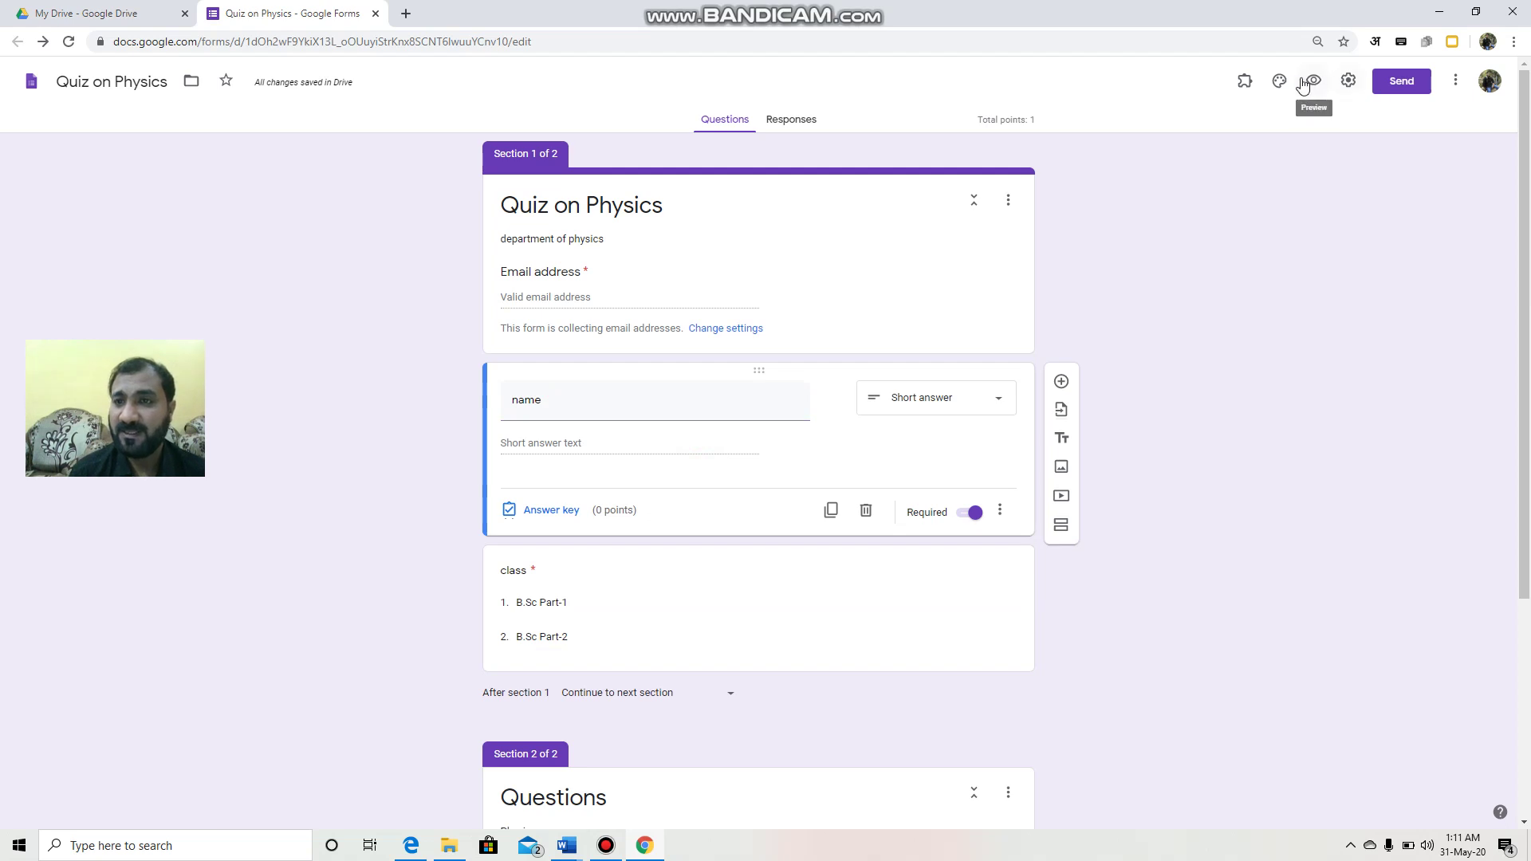
pyautogui.click(1279, 80)
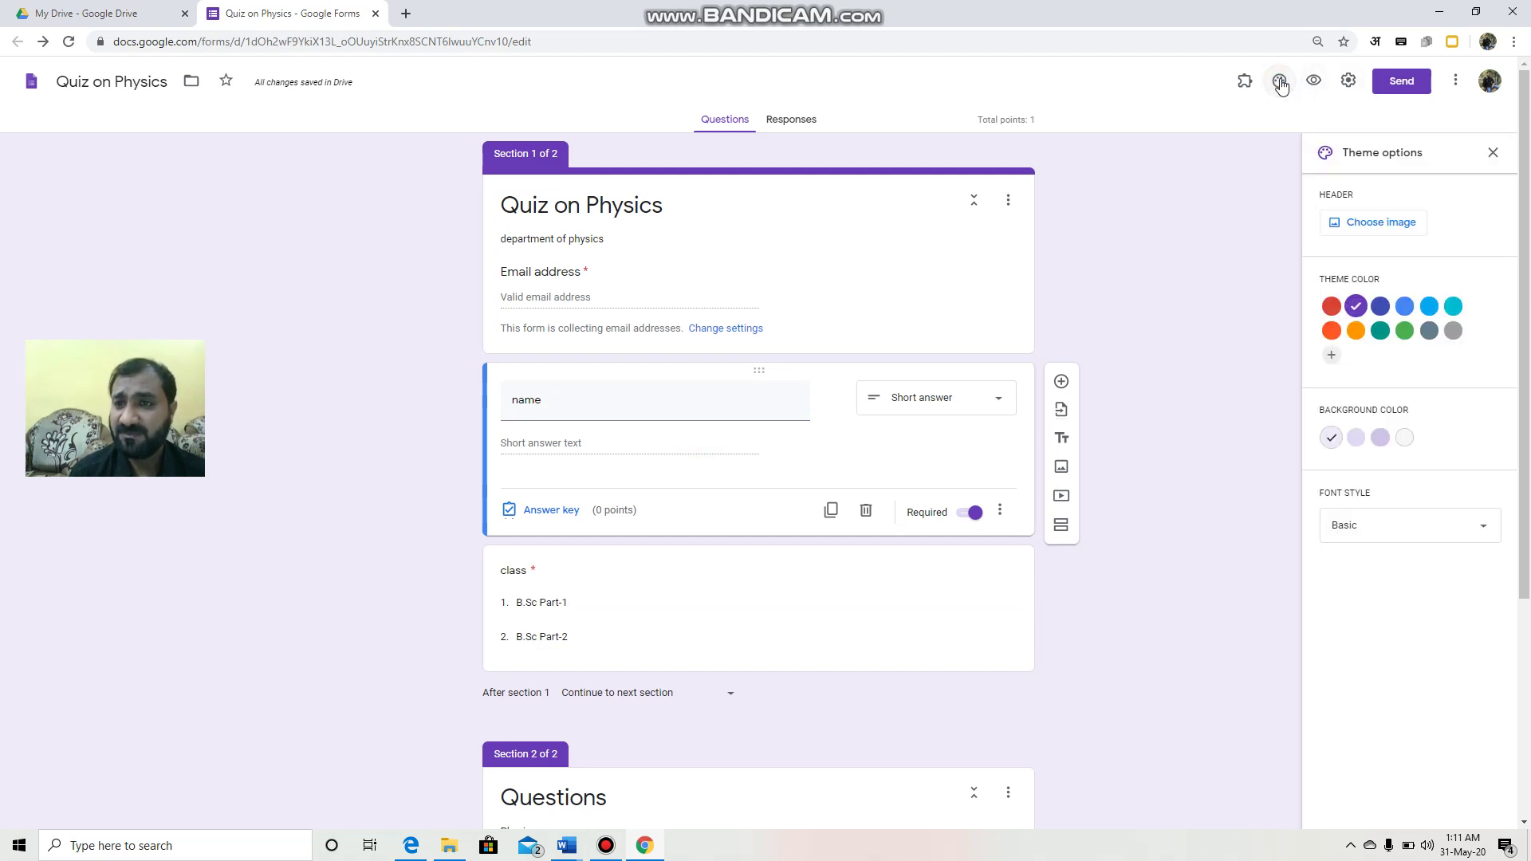
# Step: Upload bilasa.jpg from the computer and crop it to the photo's top as the header
pyautogui.click(1371, 227)
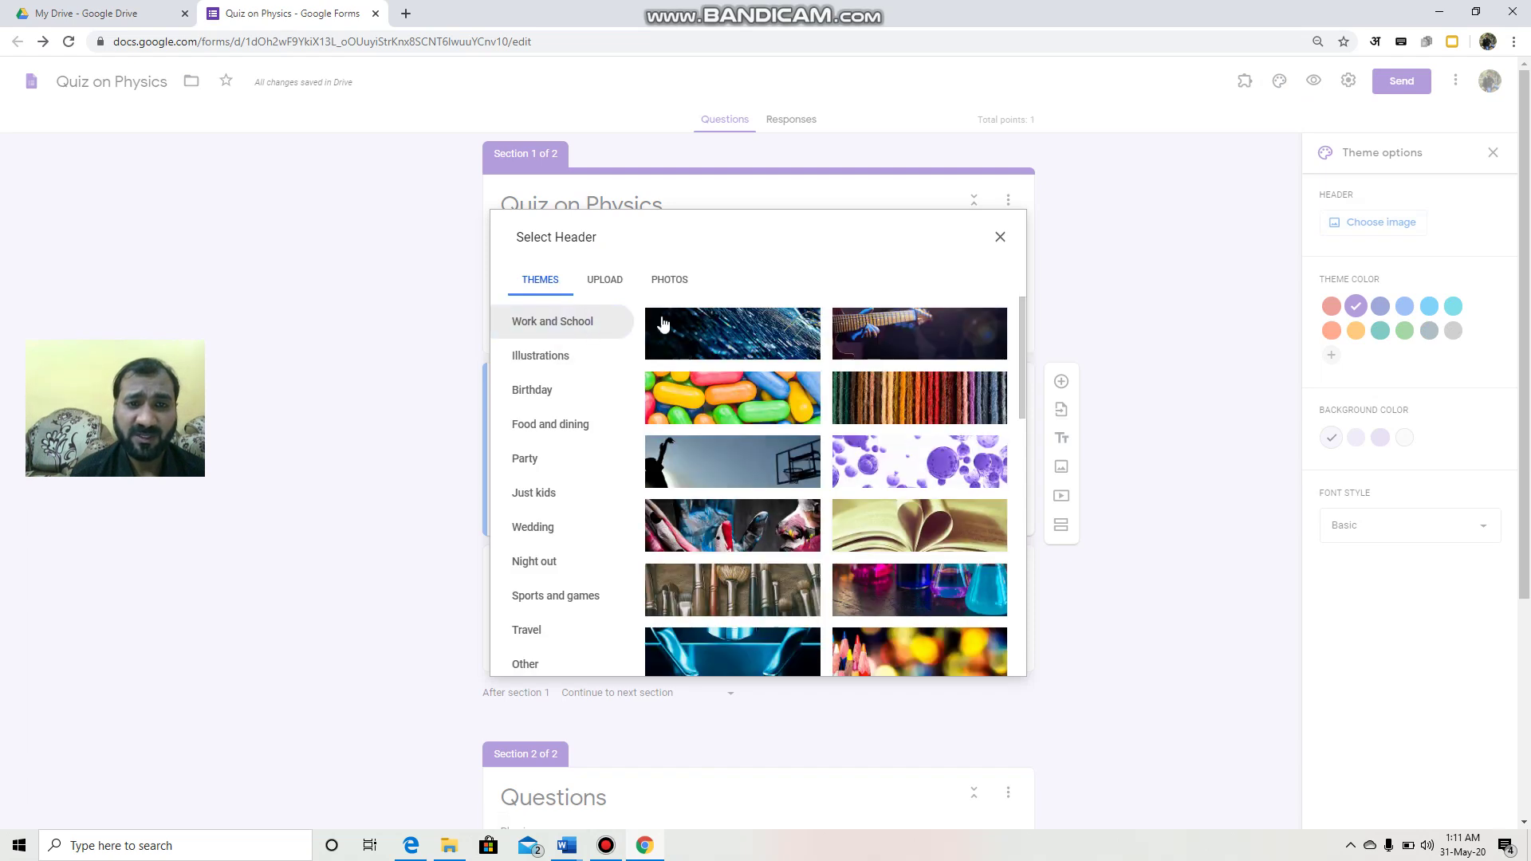
pyautogui.click(608, 282)
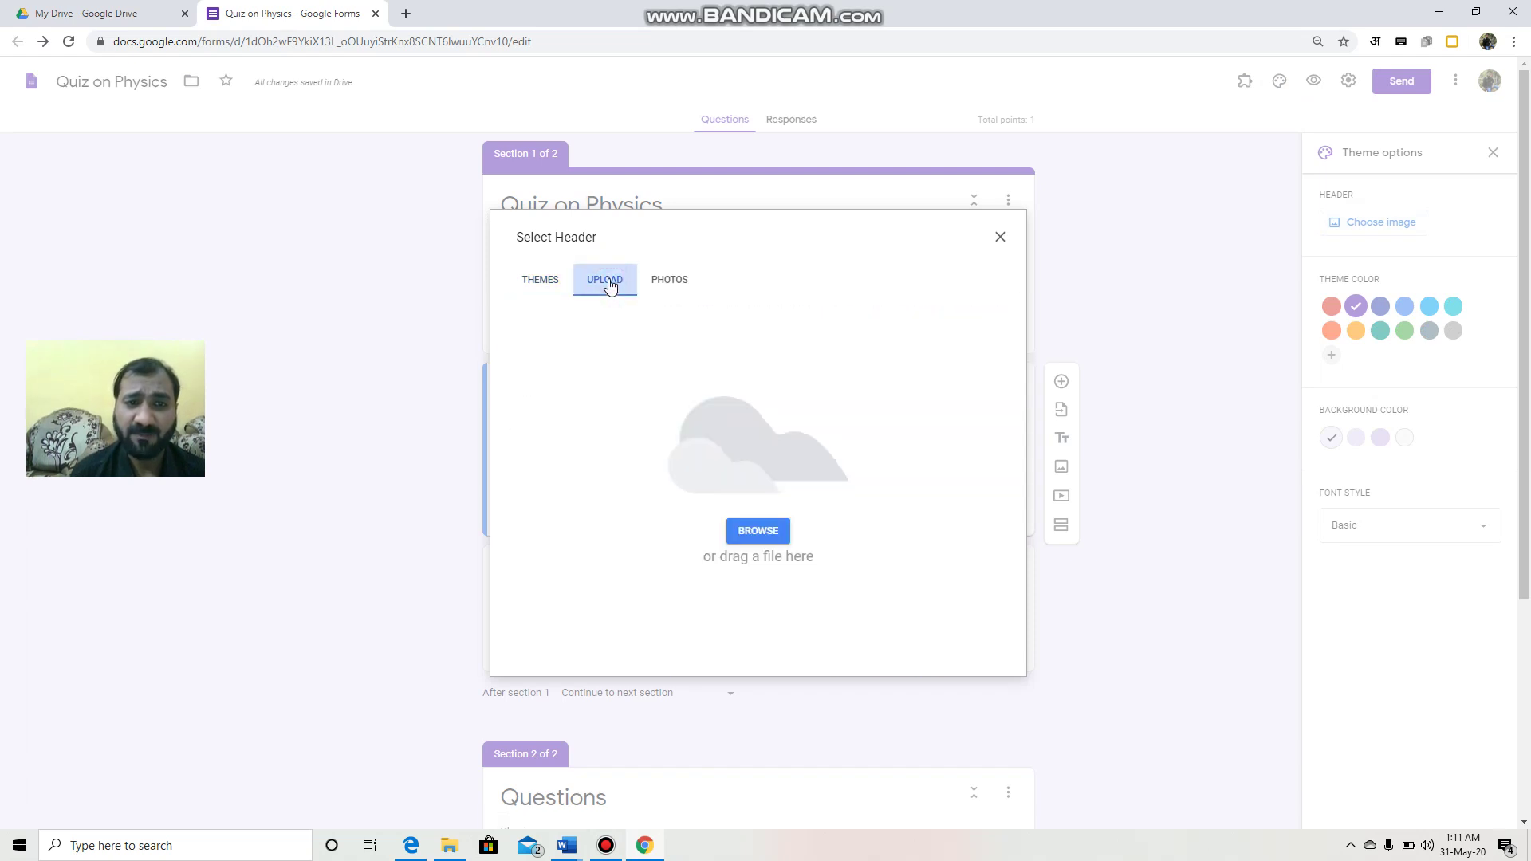
pyautogui.click(762, 531)
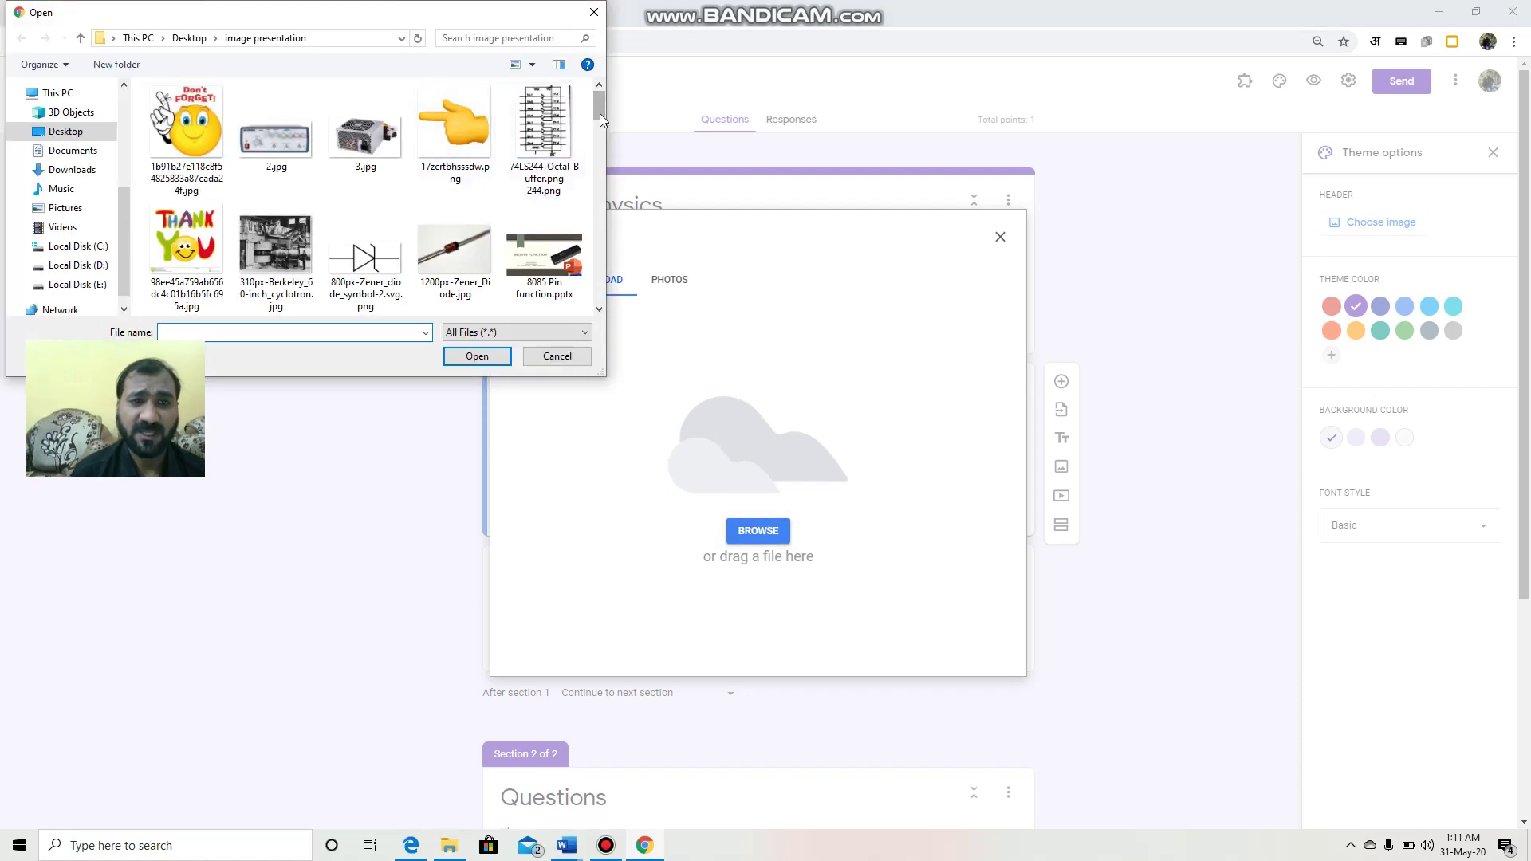
pyautogui.moveTo(600, 108); pyautogui.dragTo(600, 136)
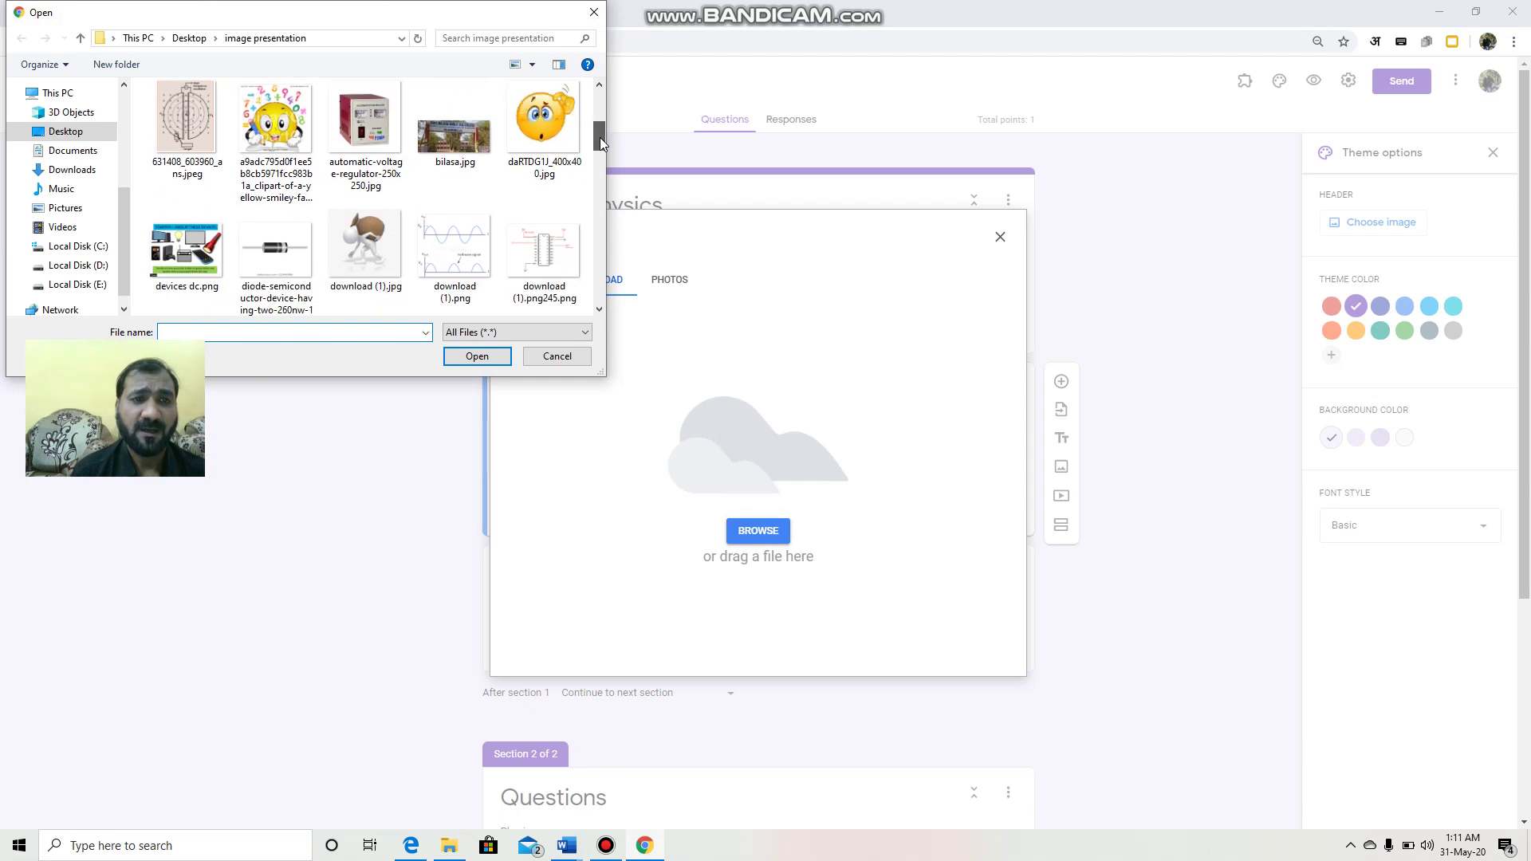
pyautogui.click(456, 144)
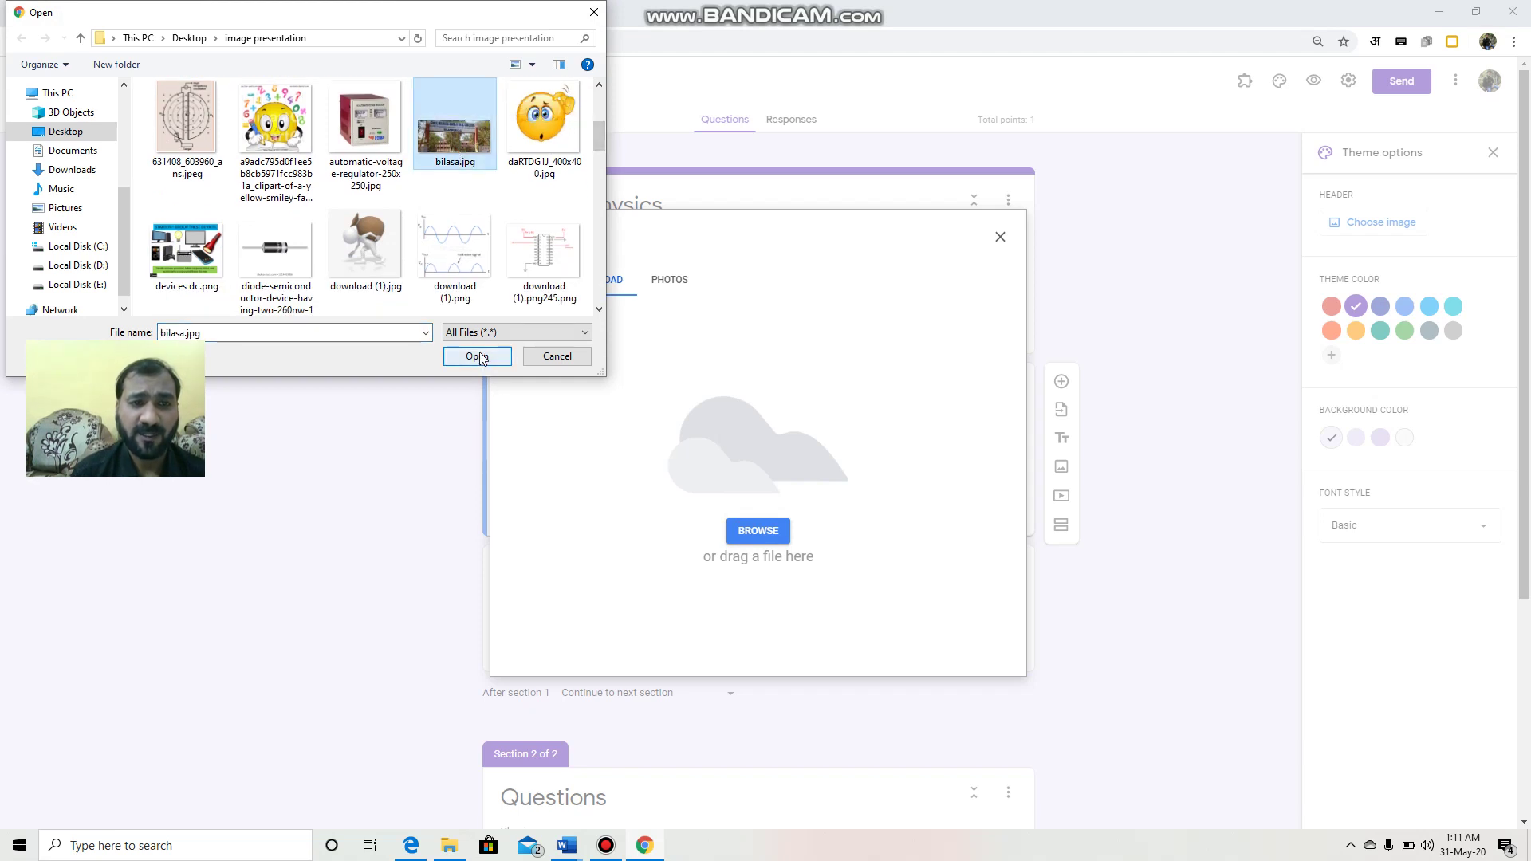
pyautogui.click(477, 356)
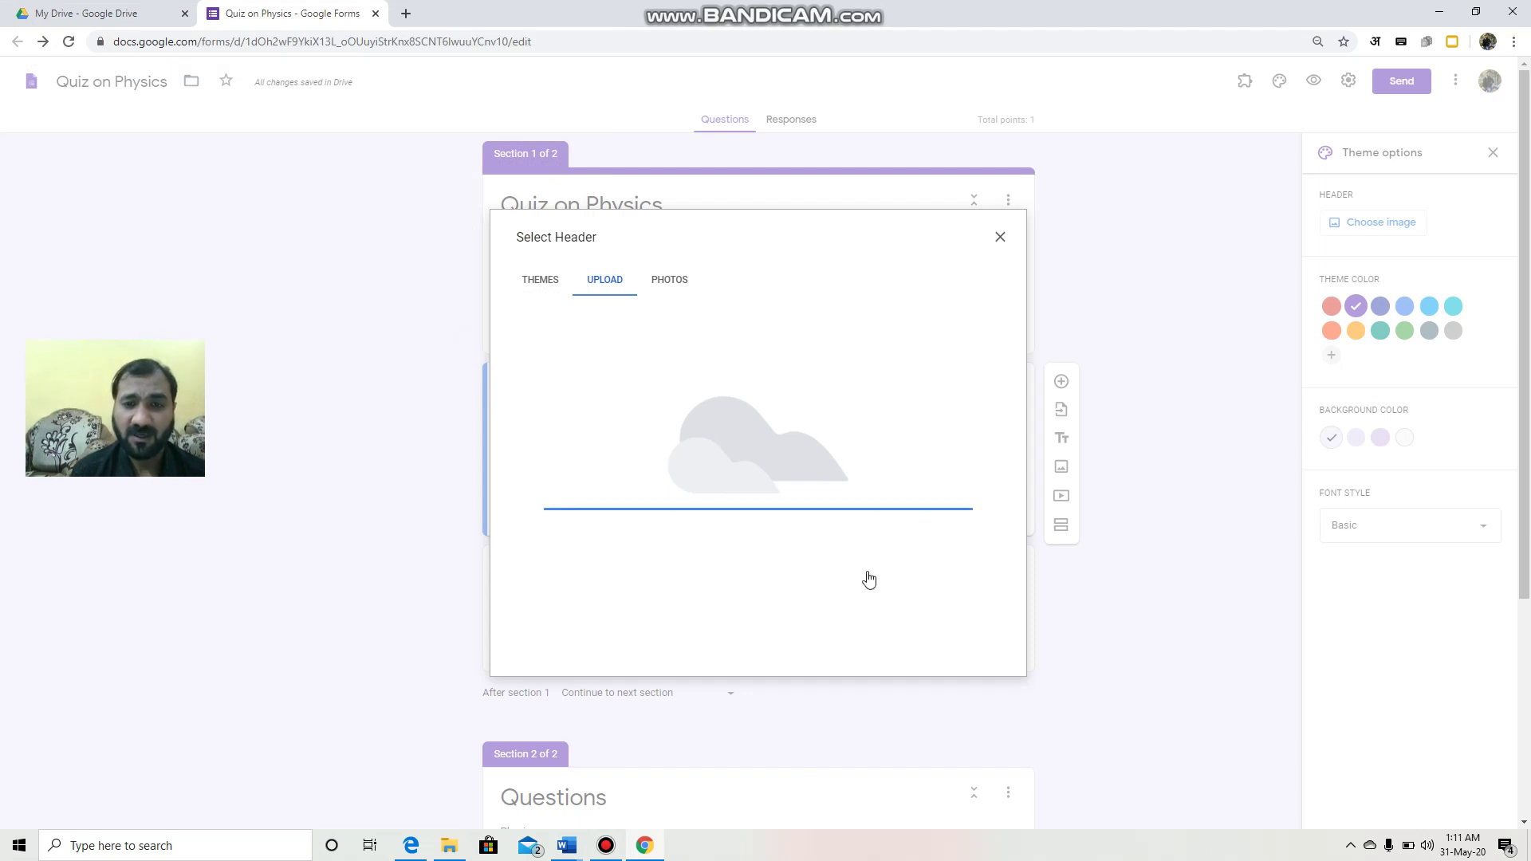
pyautogui.moveTo(812, 416); pyautogui.dragTo(812, 366)
pyautogui.click(964, 646)
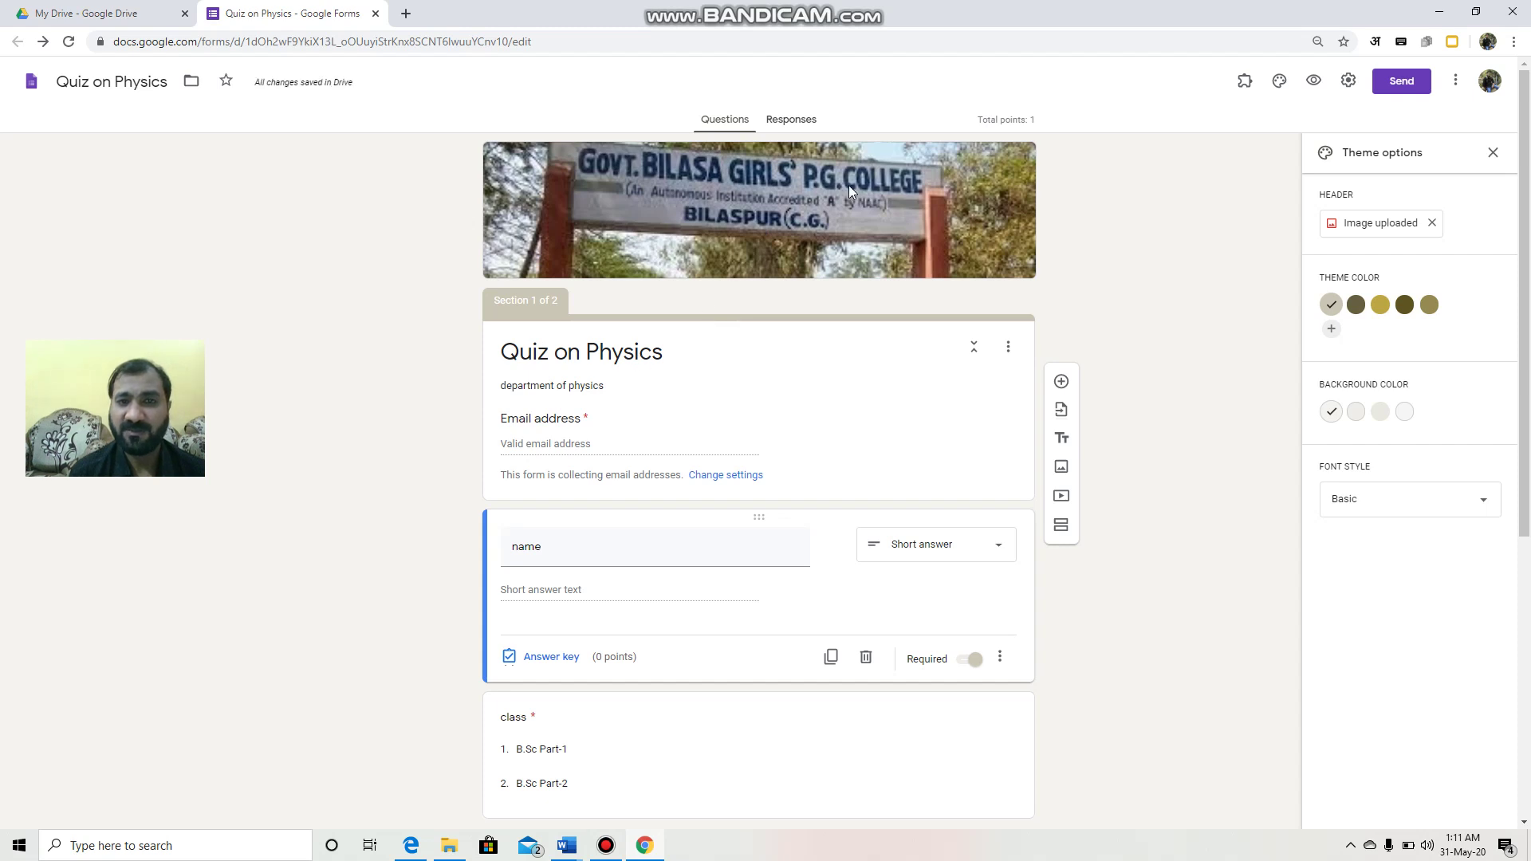
# Step: Apply the gold theme colour and darker cream background, then preview the quiz
pyautogui.click(1382, 307)
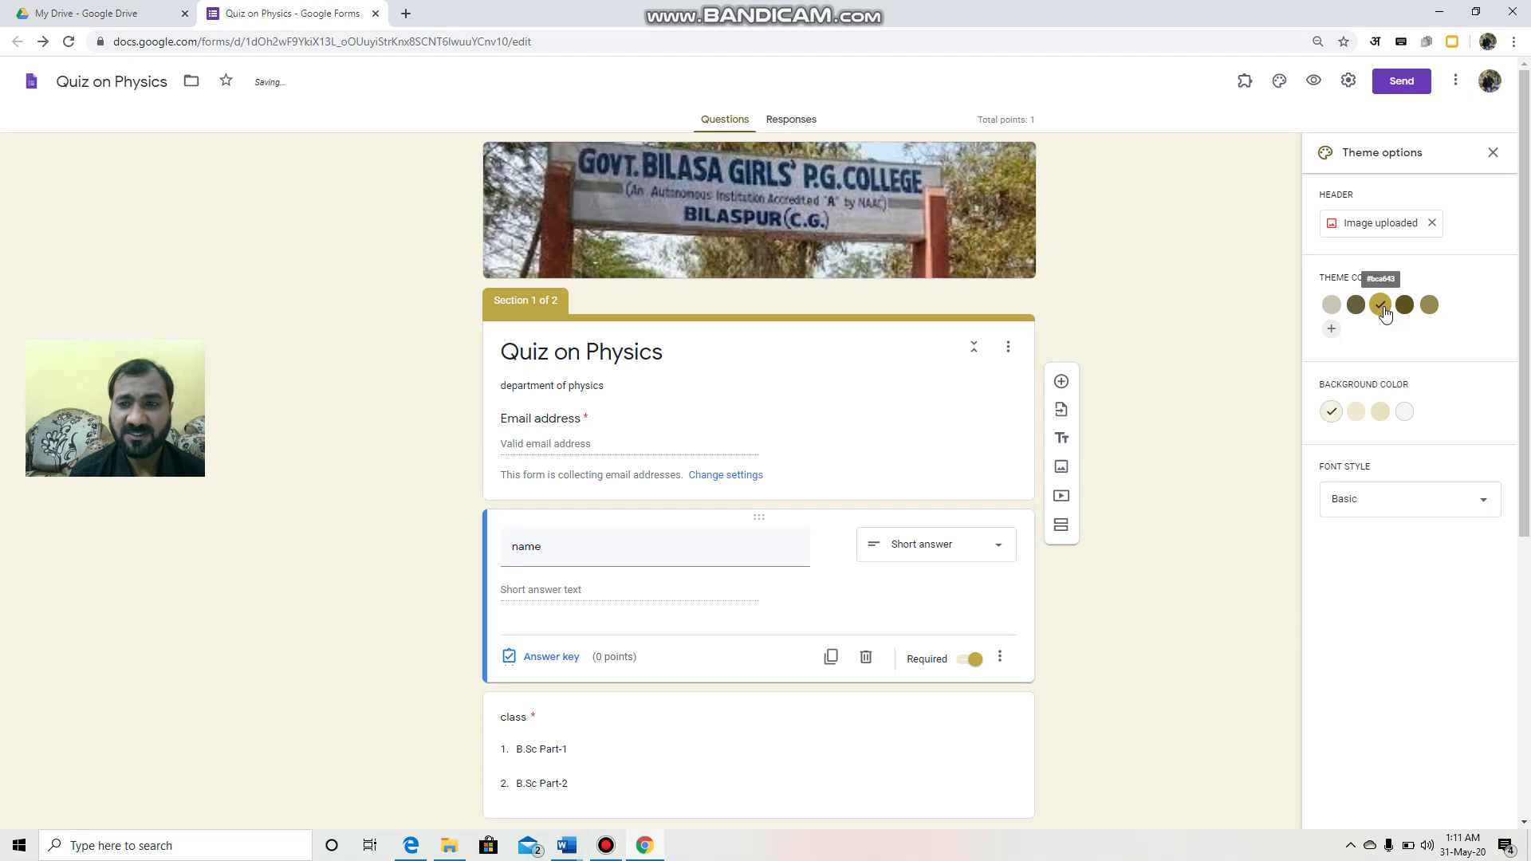
pyautogui.click(1380, 412)
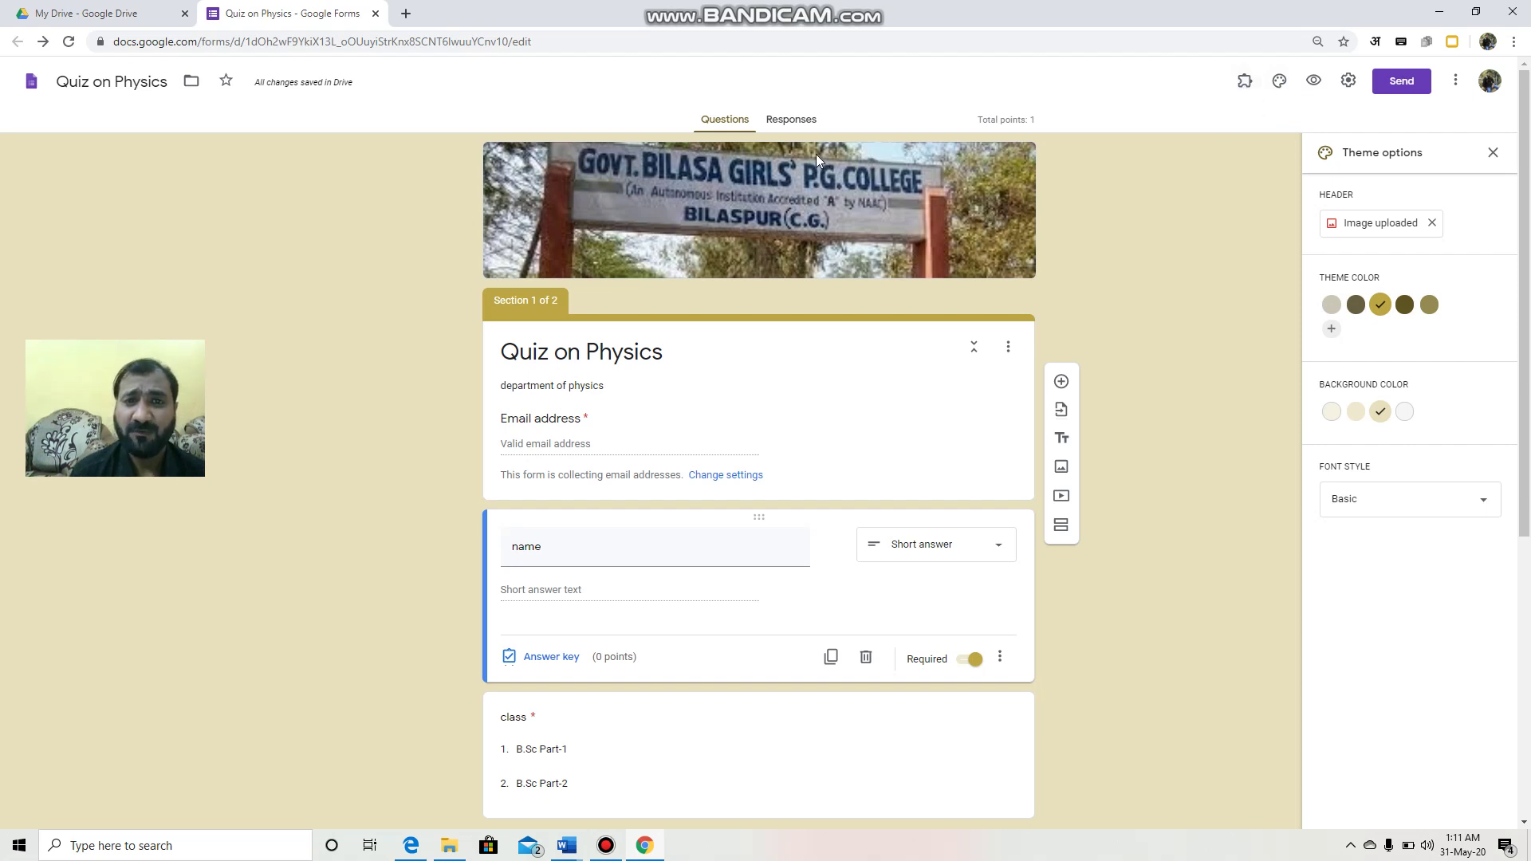
pyautogui.click(1313, 80)
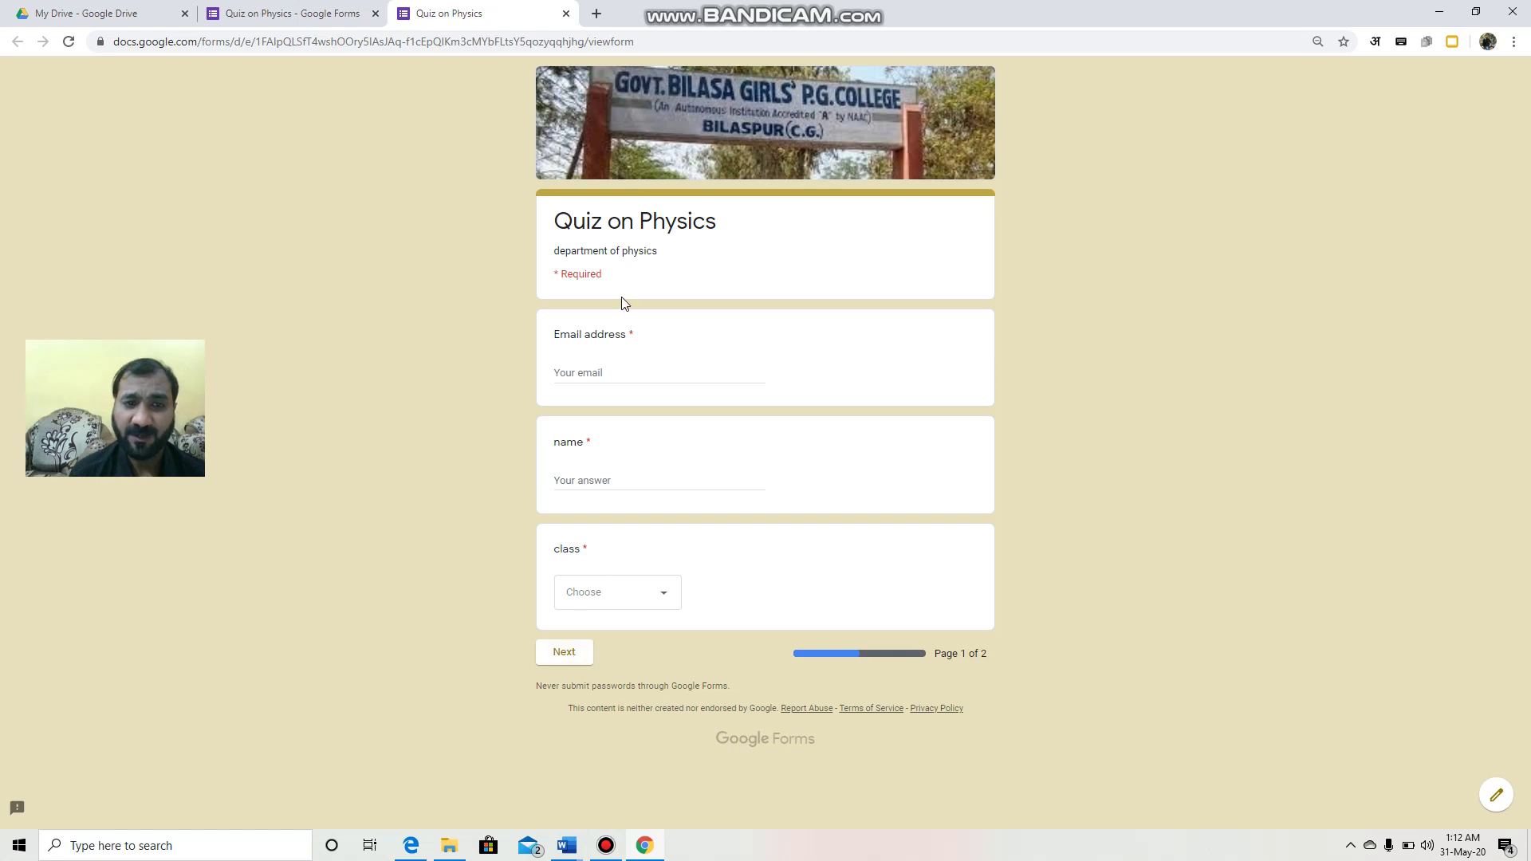
# Step: Enter the respondent's email address and name in the preview form
pyautogui.click(613, 378)
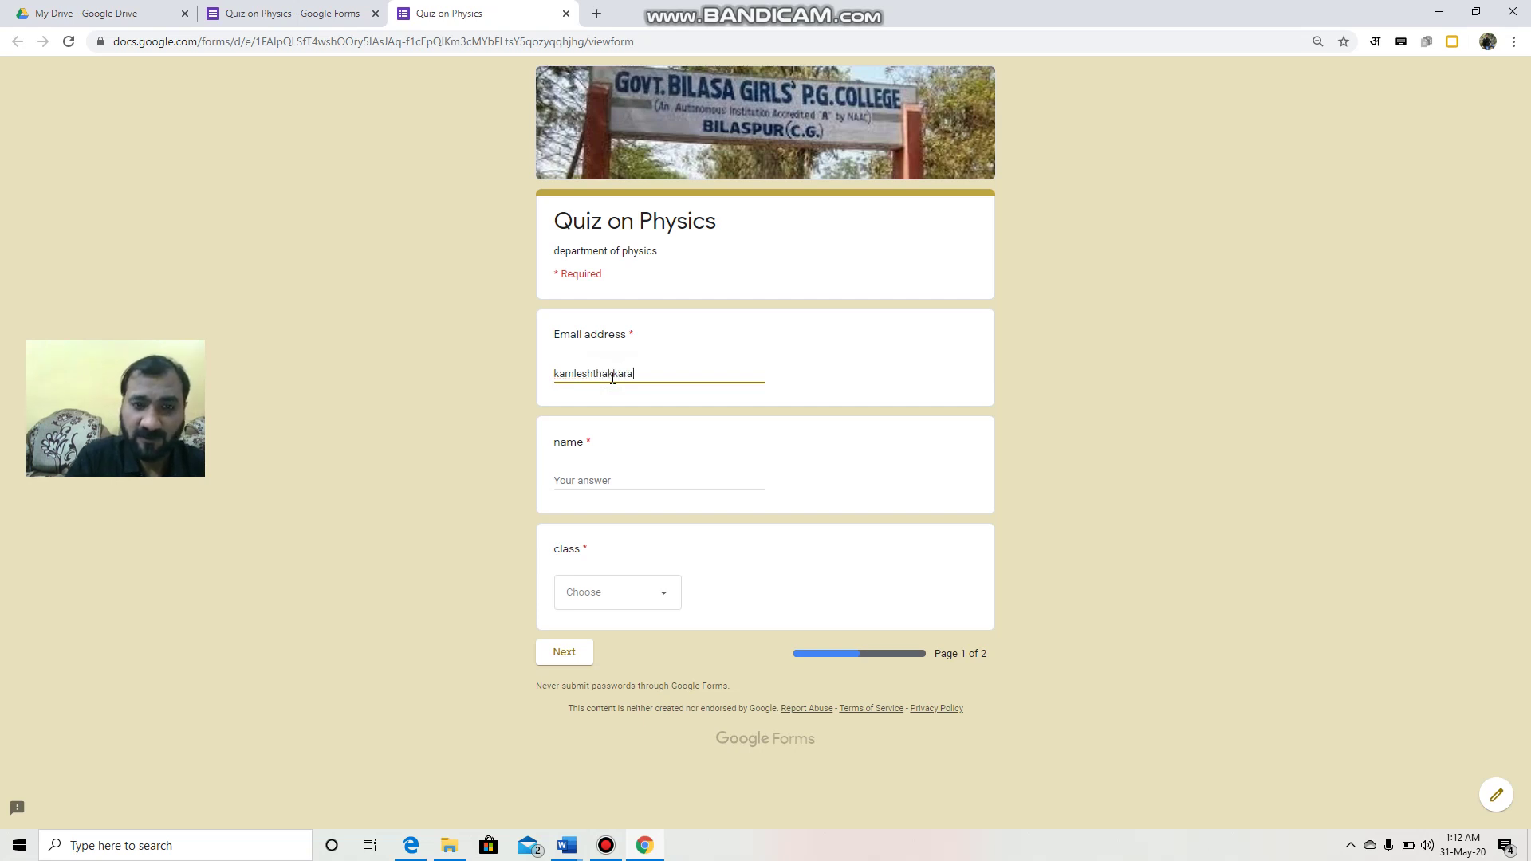
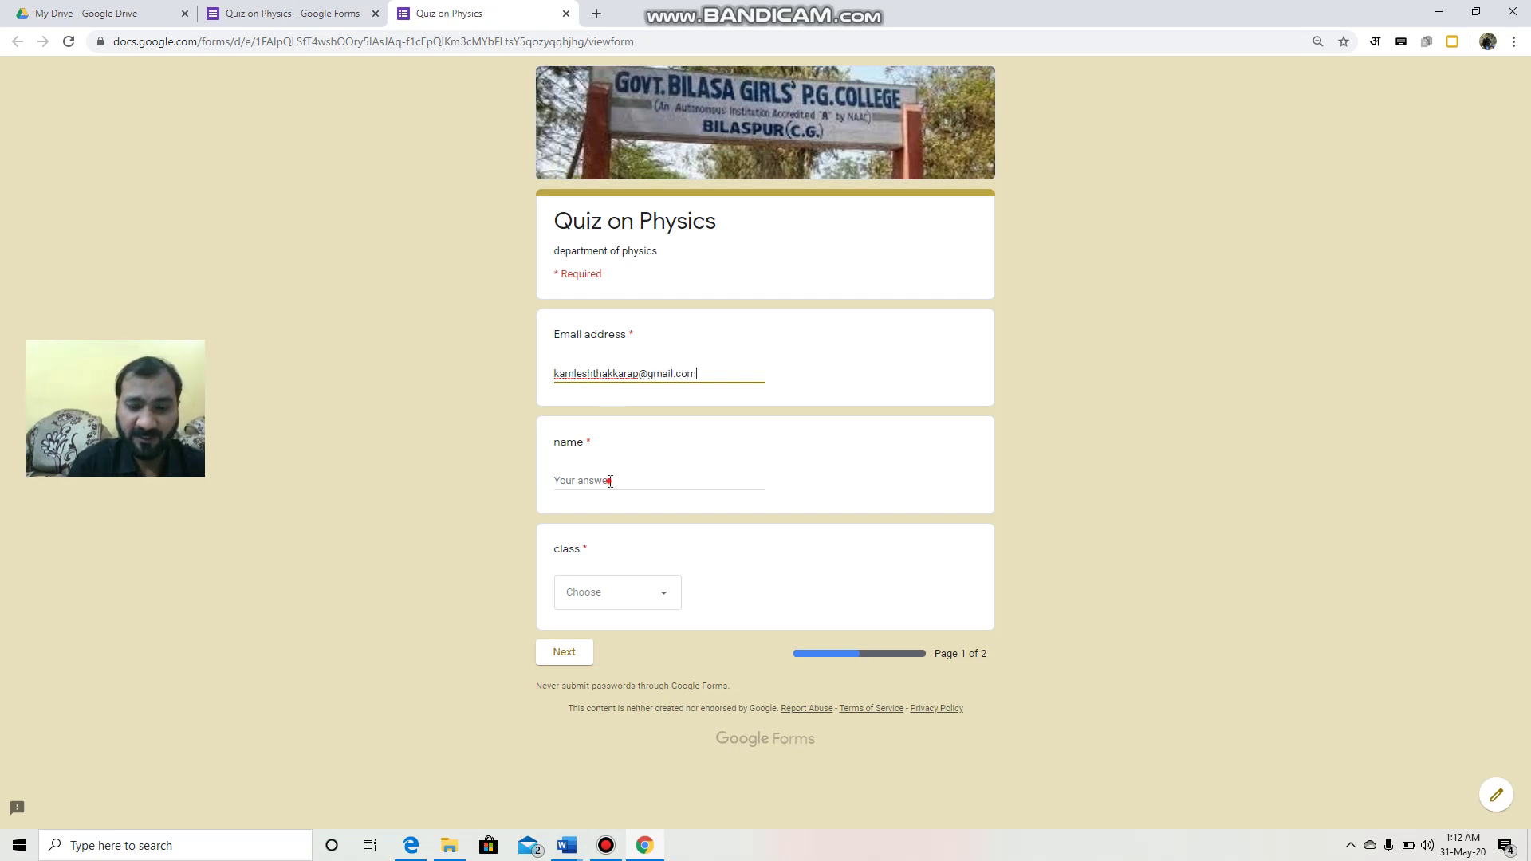
pyautogui.click(610, 481)
pyautogui.write('kamlesh')
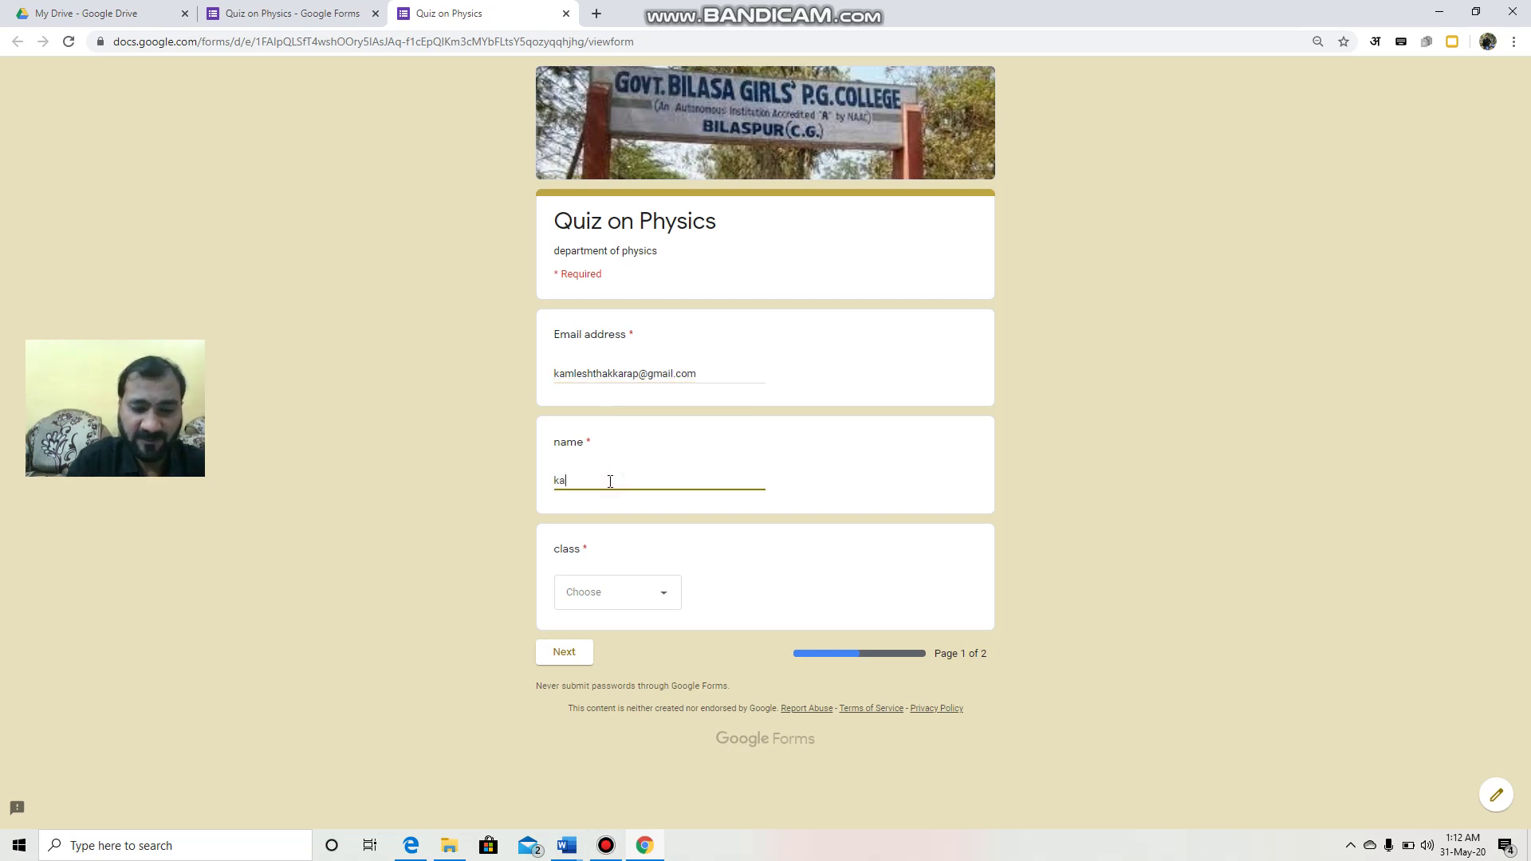
# Step: Choose class B.Sc Part-1, answer pink on the second page, and submit
pyautogui.click(635, 593)
pyautogui.click(620, 639)
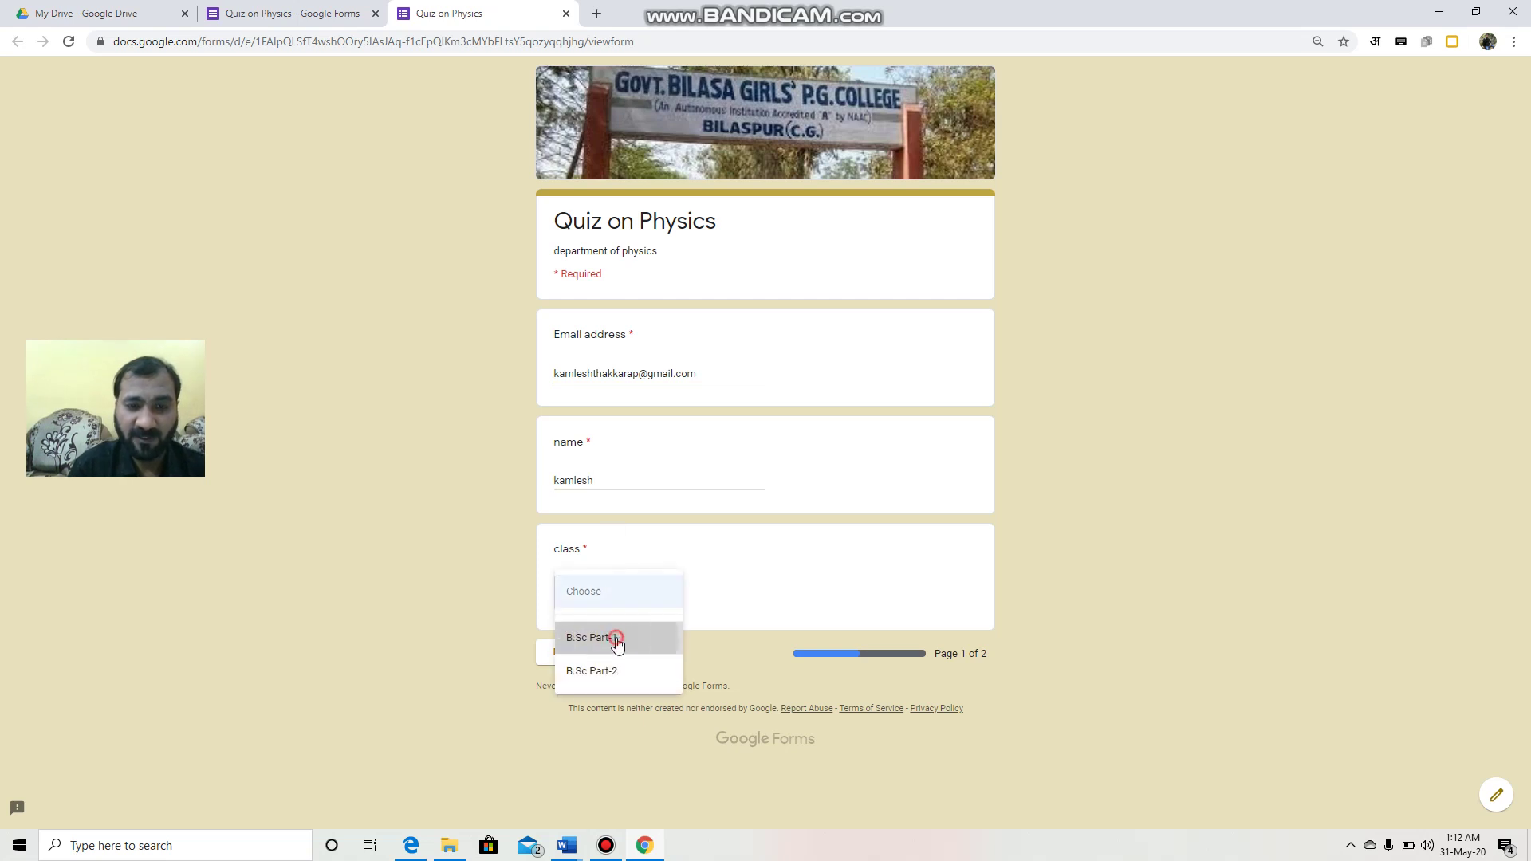
pyautogui.click(571, 652)
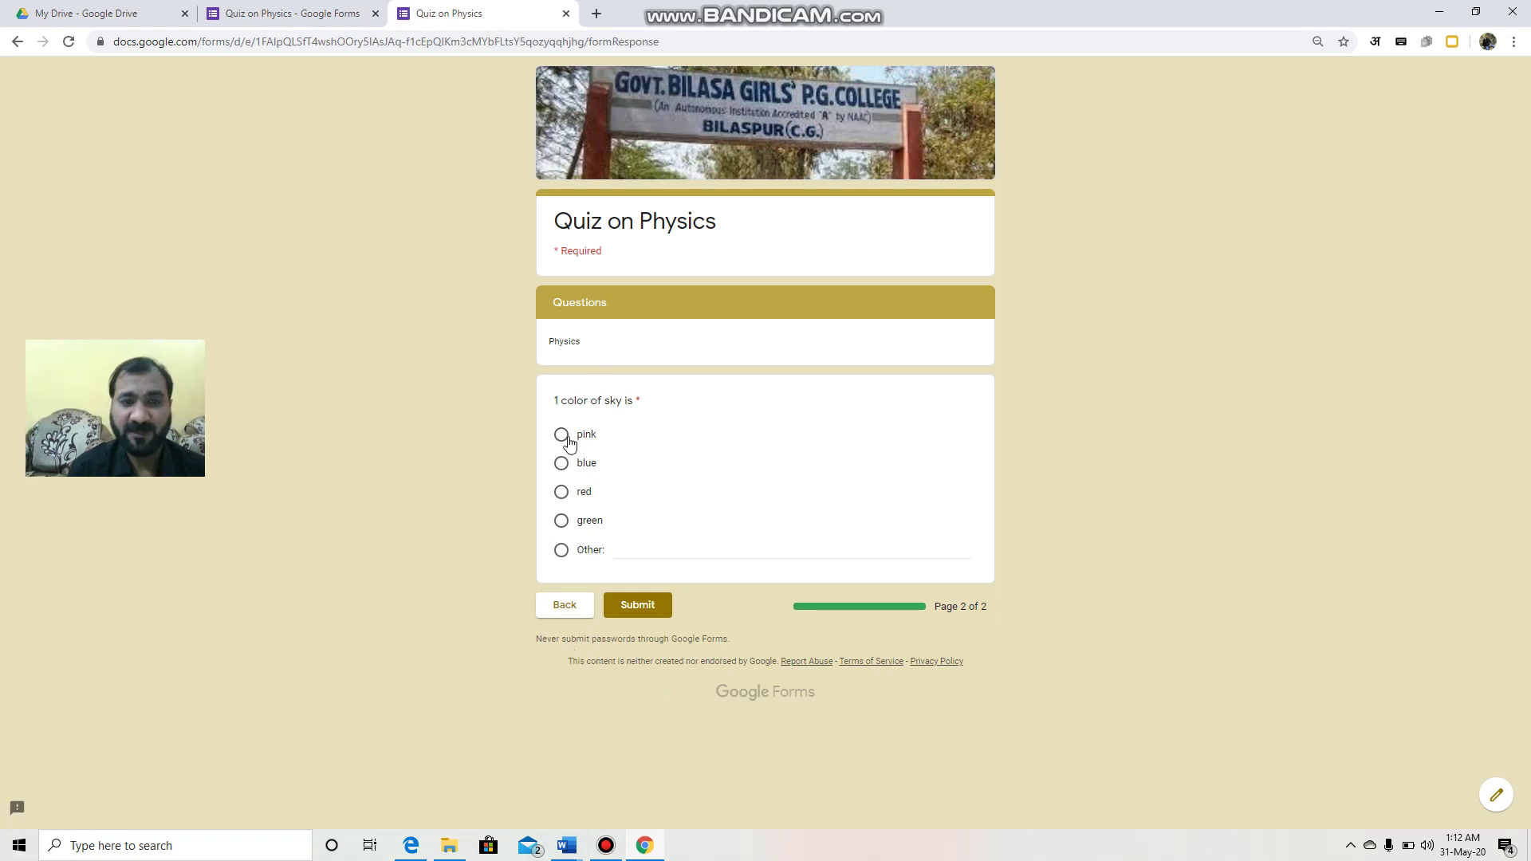
pyautogui.click(561, 435)
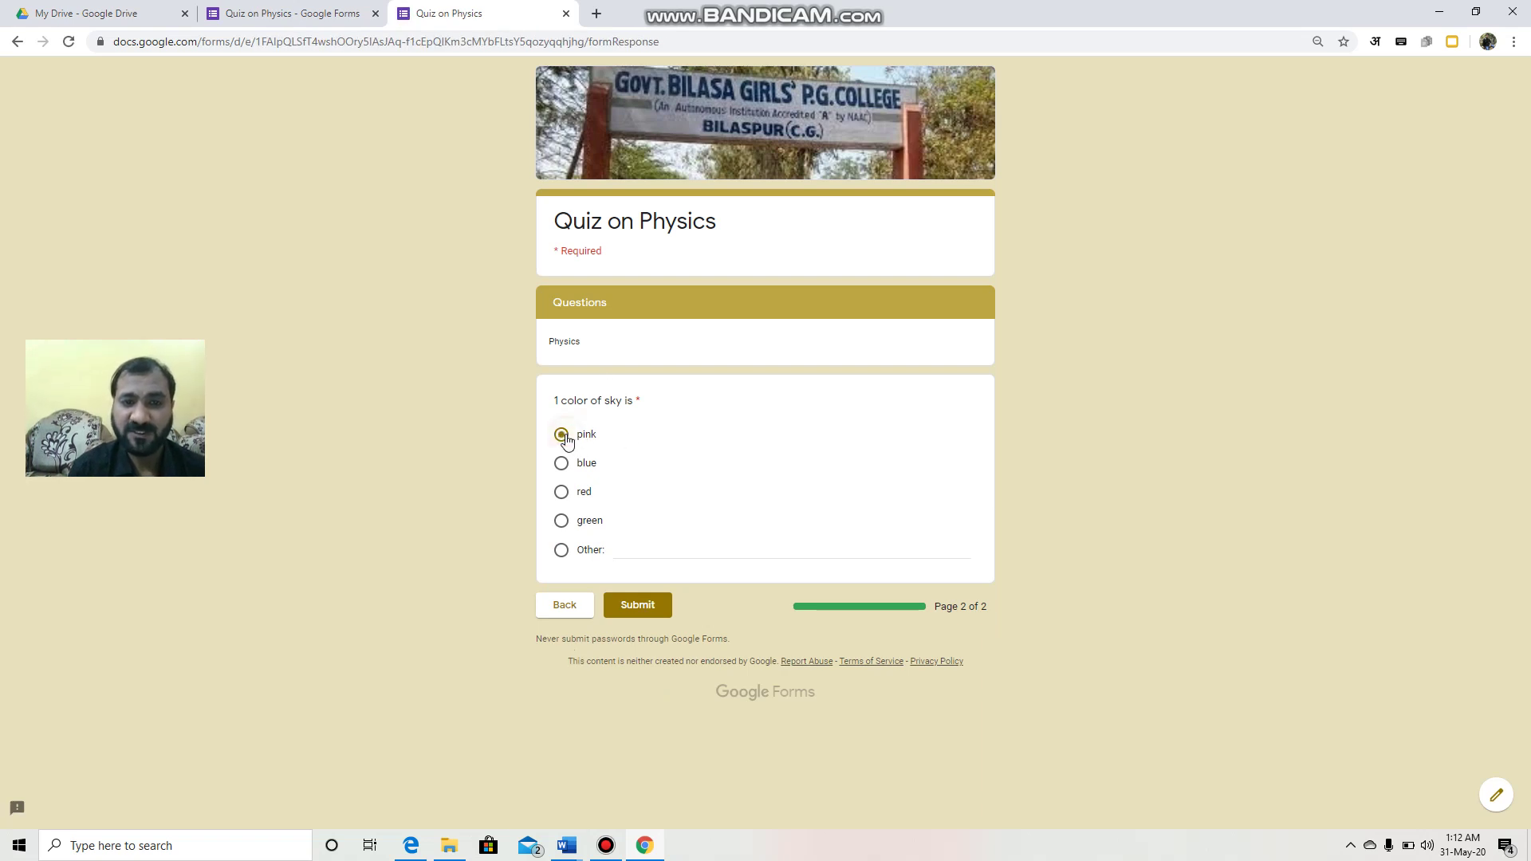
pyautogui.click(642, 605)
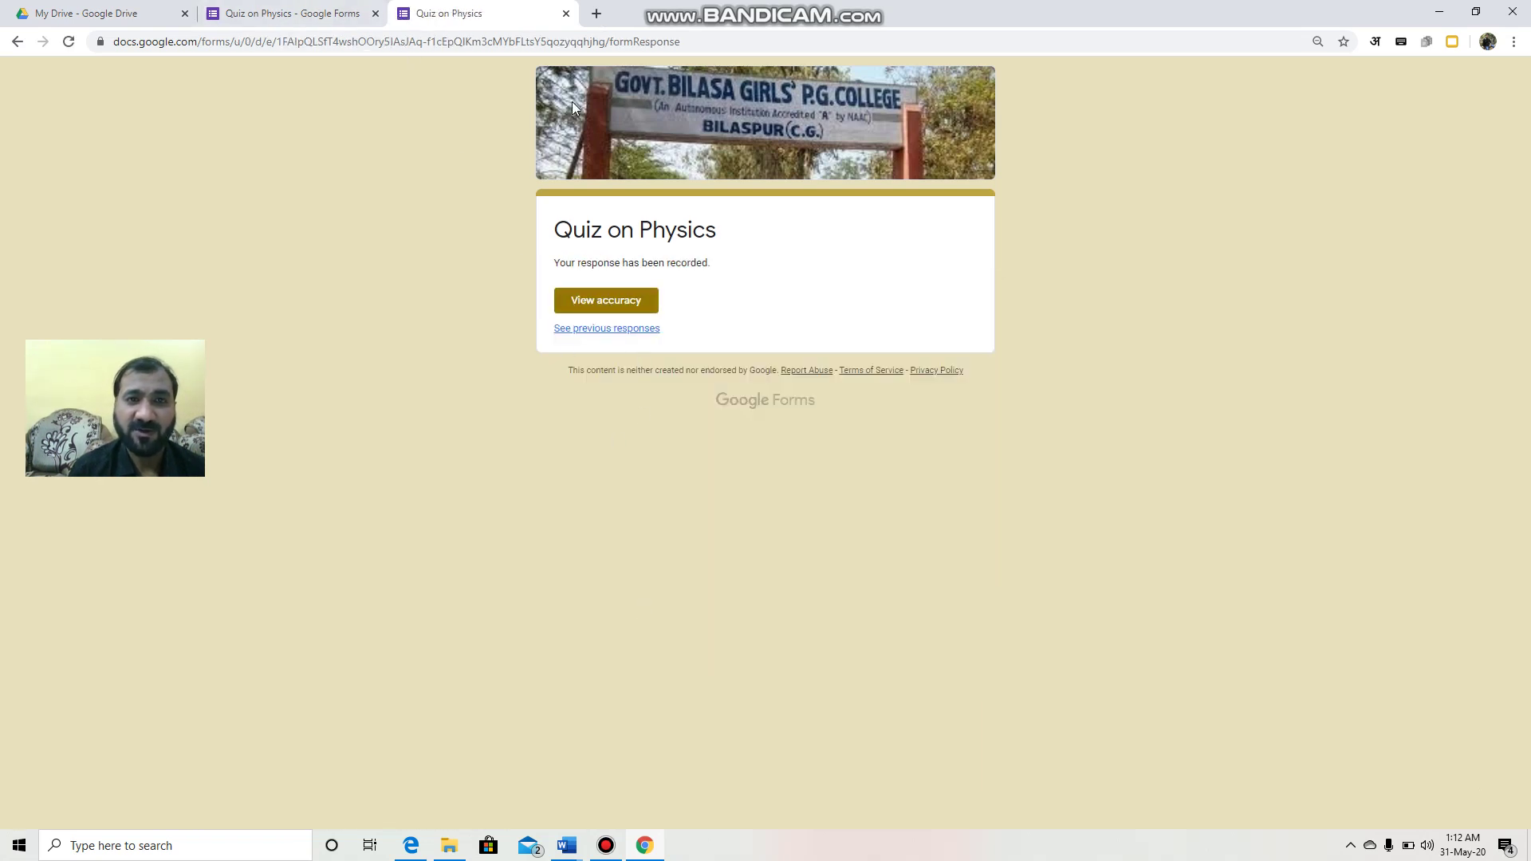
# Step: In the editor's Responses tab, create the new linked spreadsheet 'Quiz on Physics (Responses)'
pyautogui.click(285, 6)
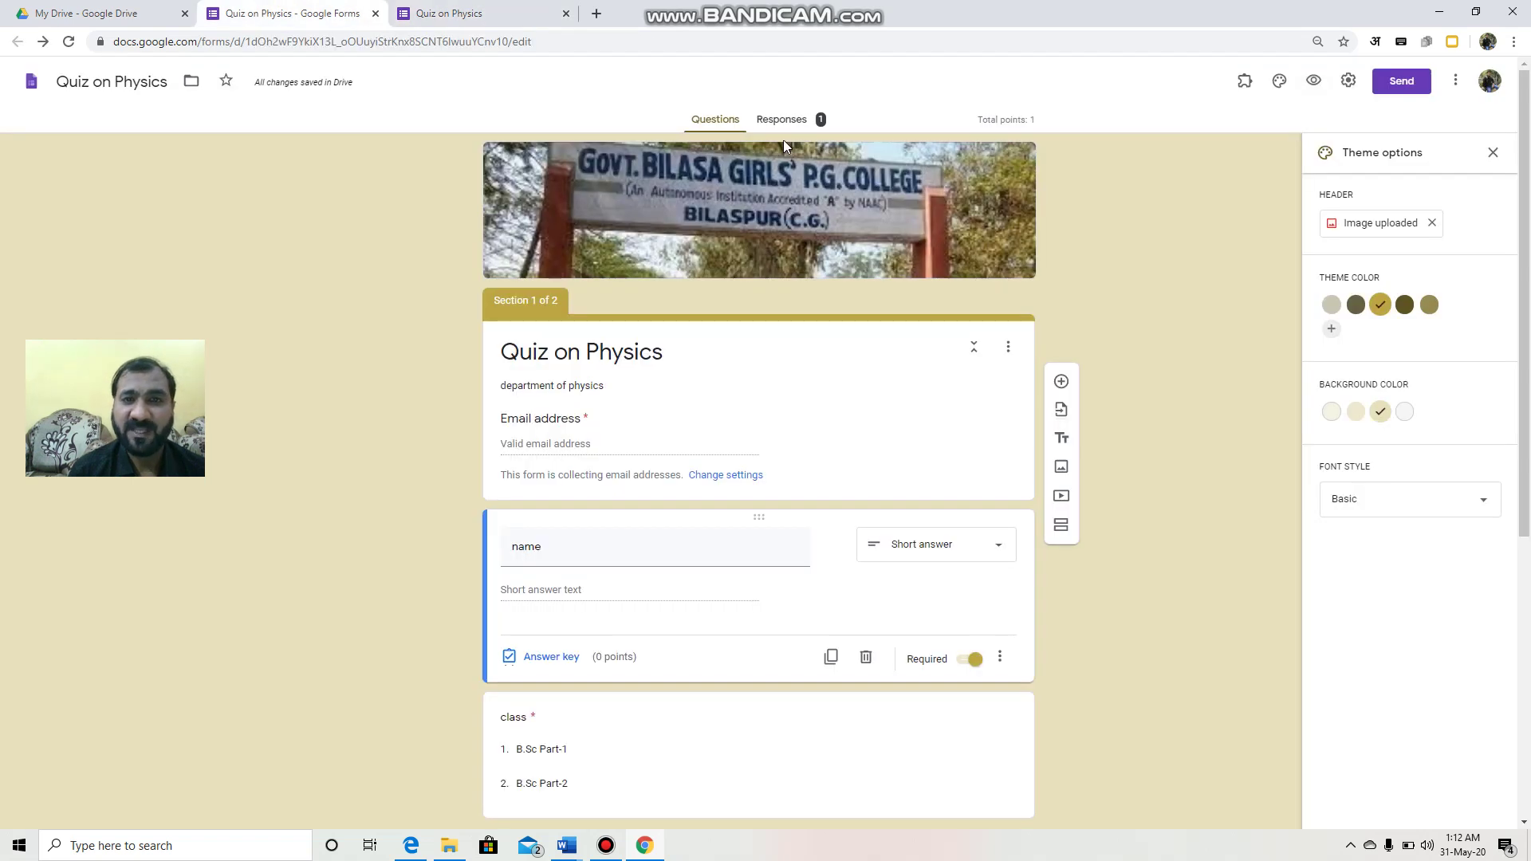
pyautogui.click(788, 120)
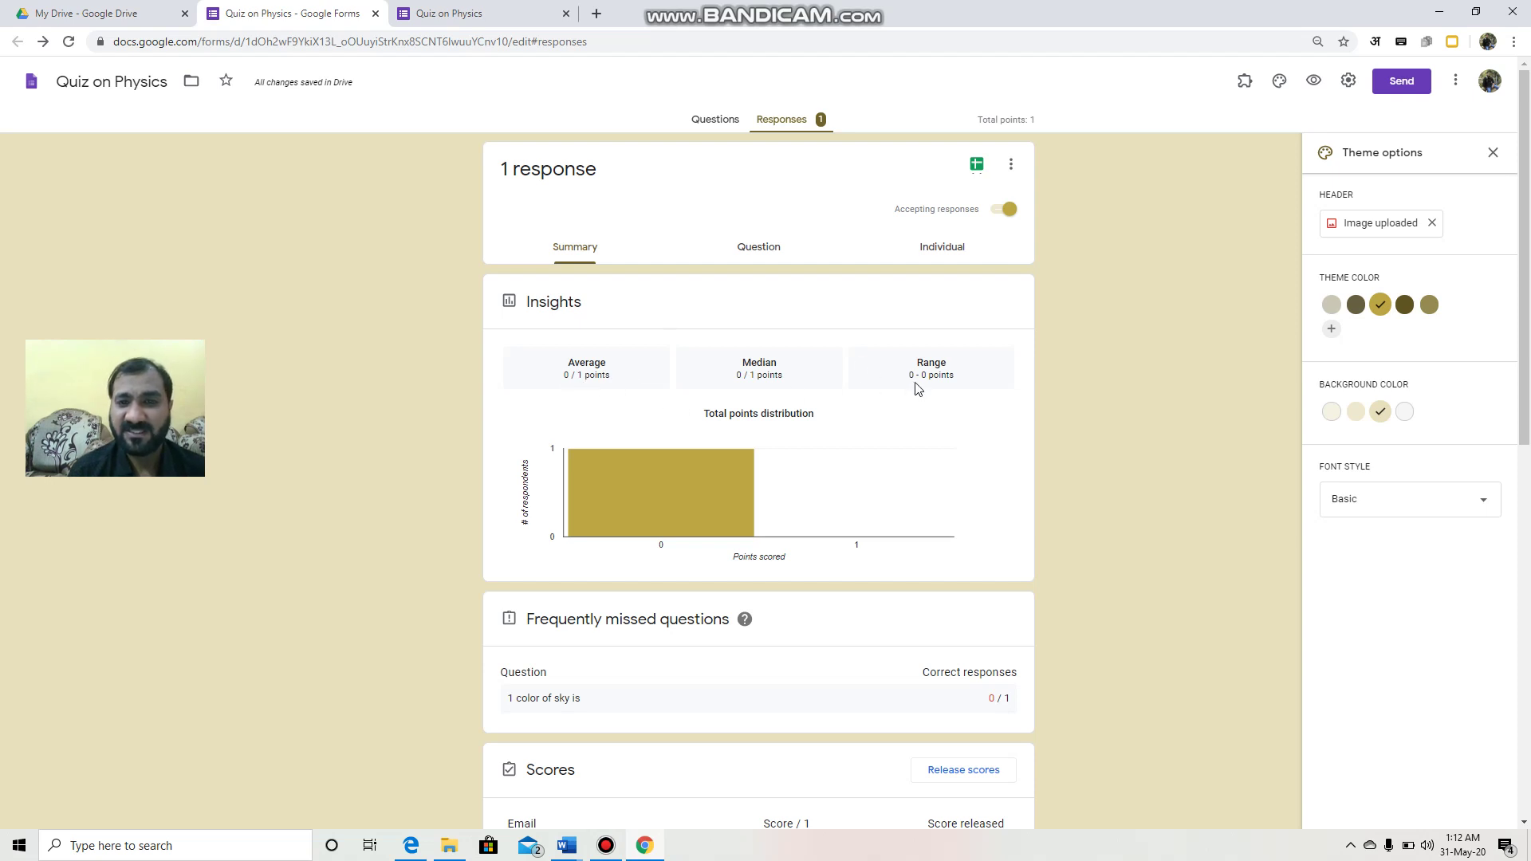
pyautogui.click(978, 166)
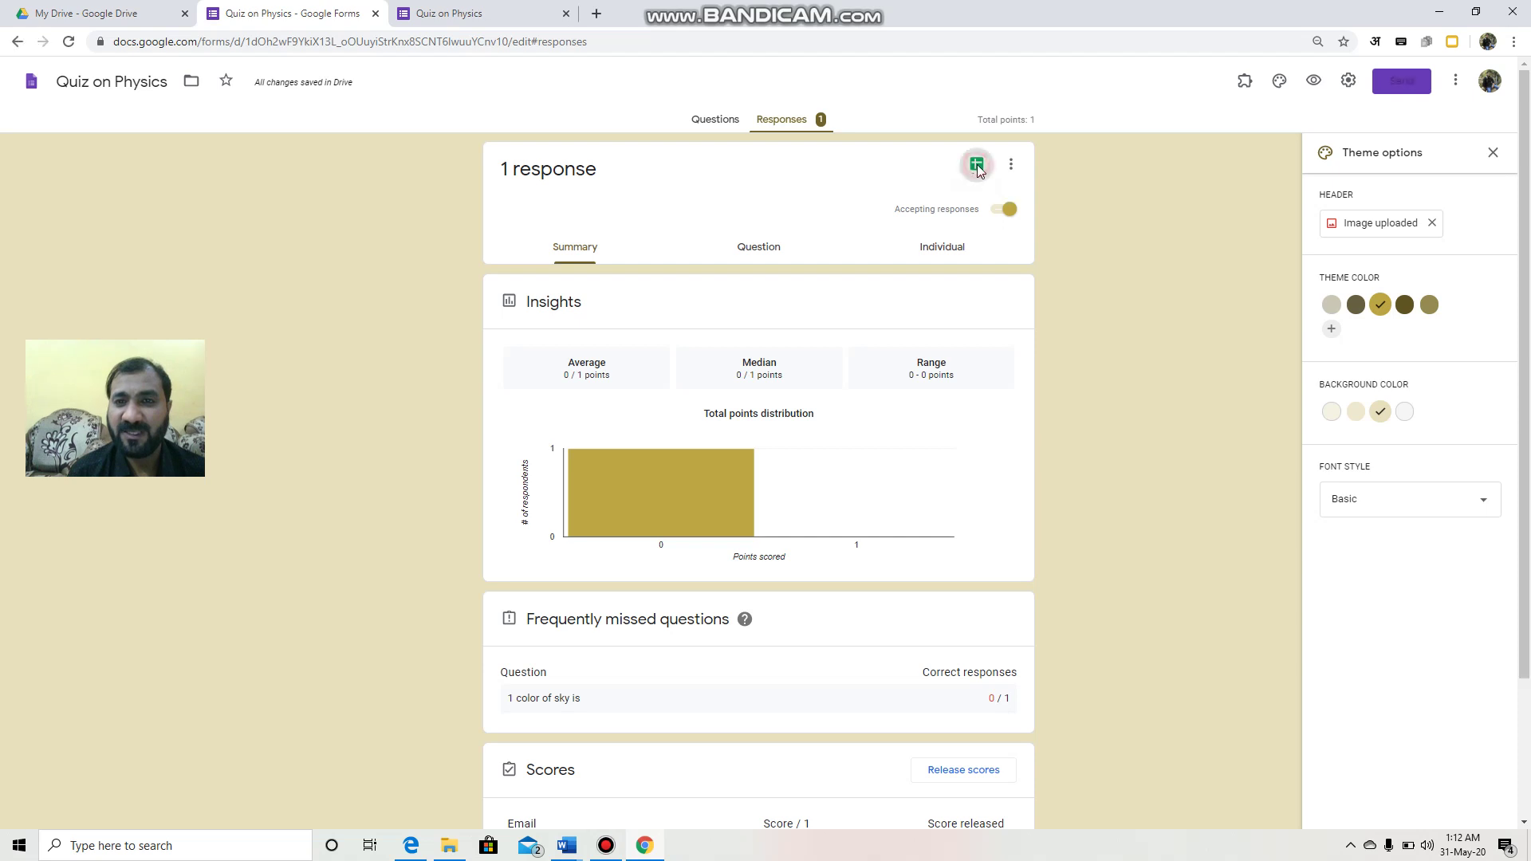
pyautogui.click(923, 268)
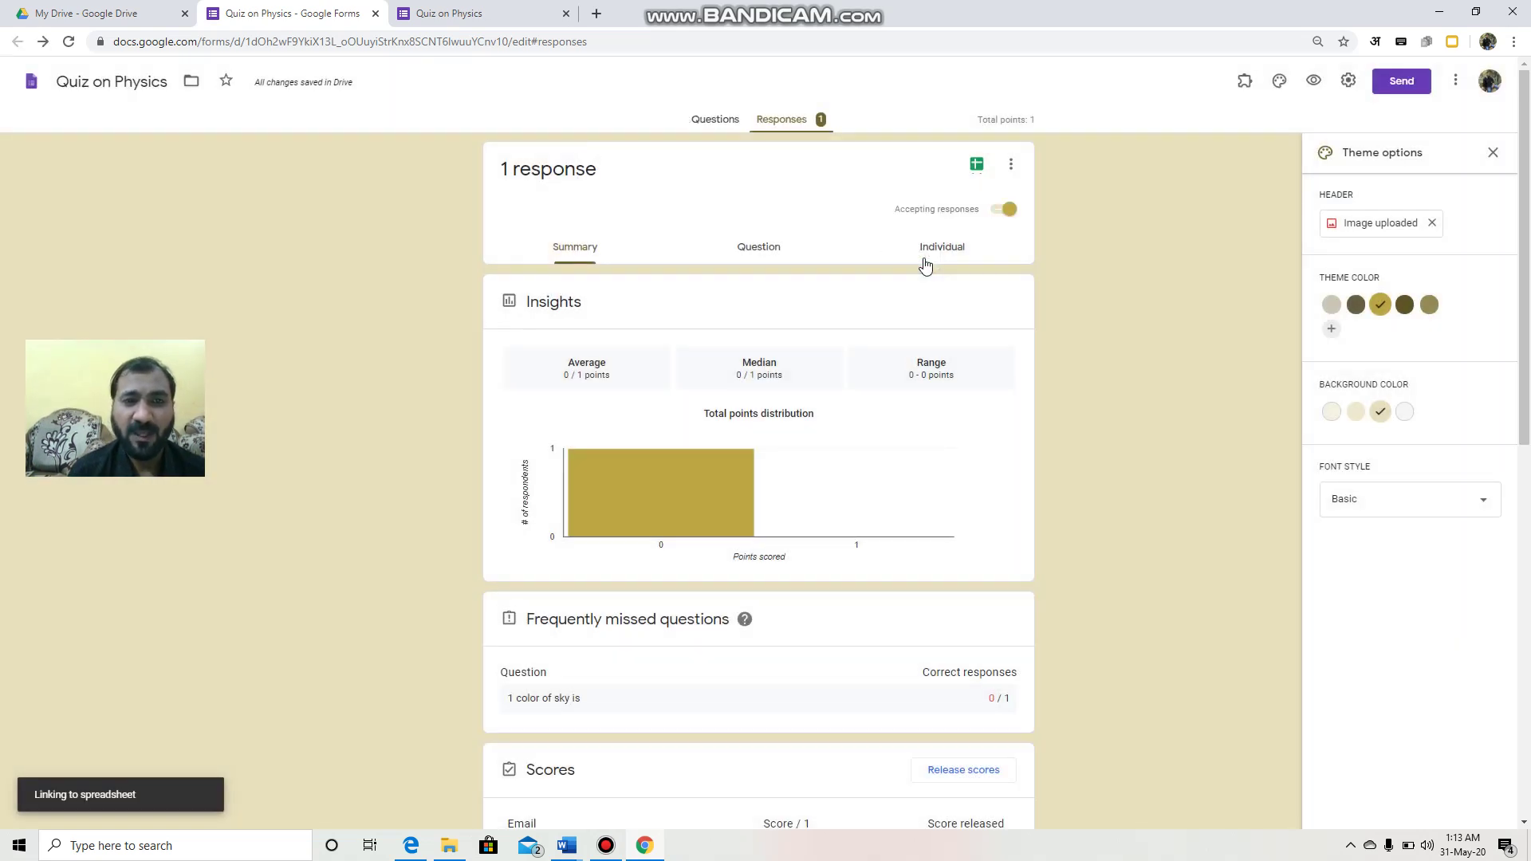